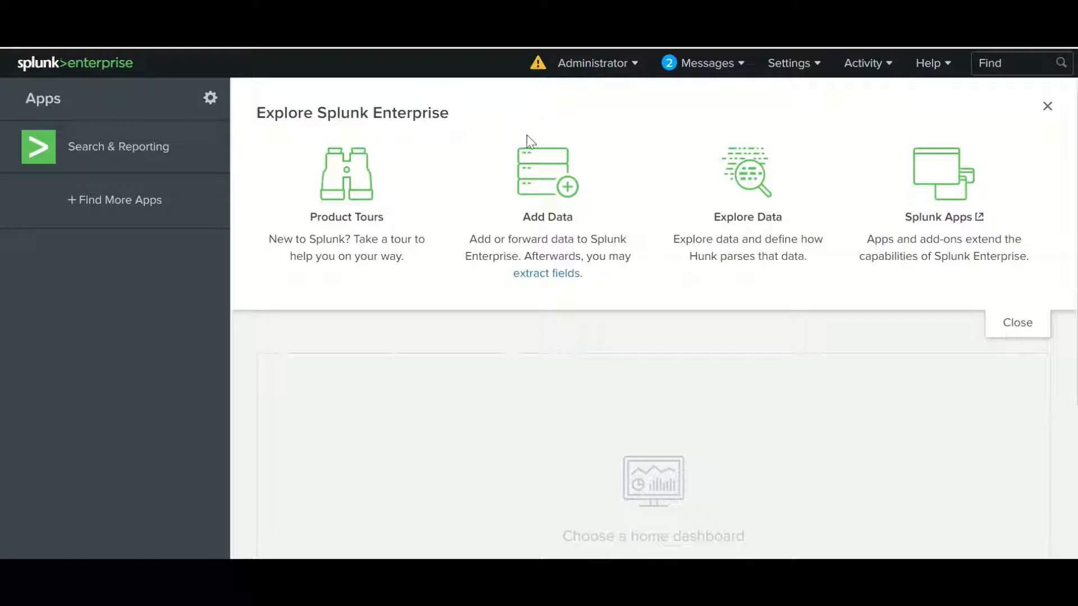
Open the Search & Reporting app and skip the introductory tour
left_click(133, 161)
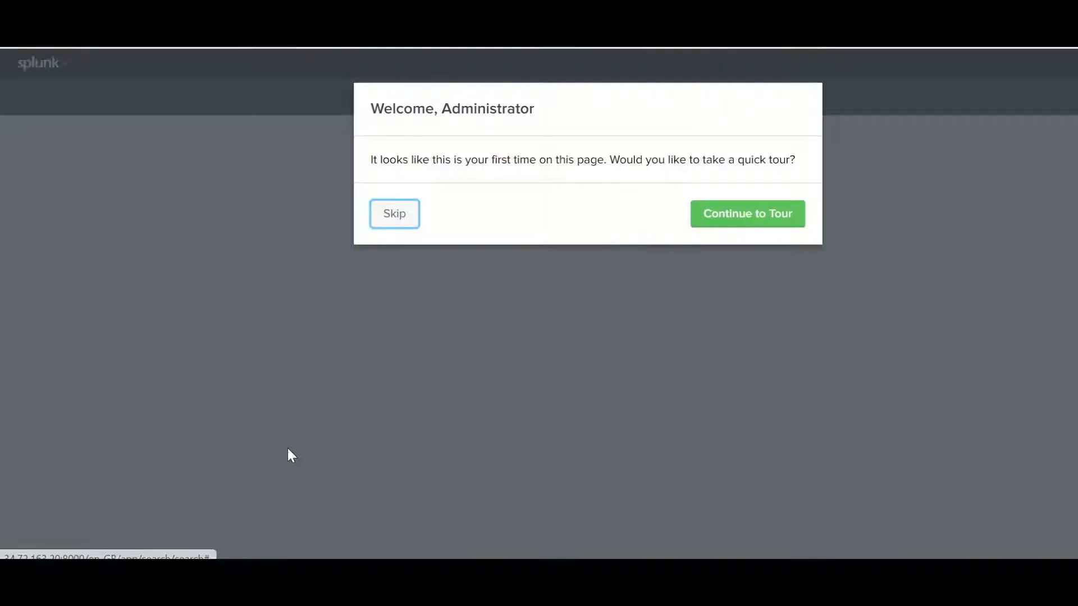
left_click(394, 218)
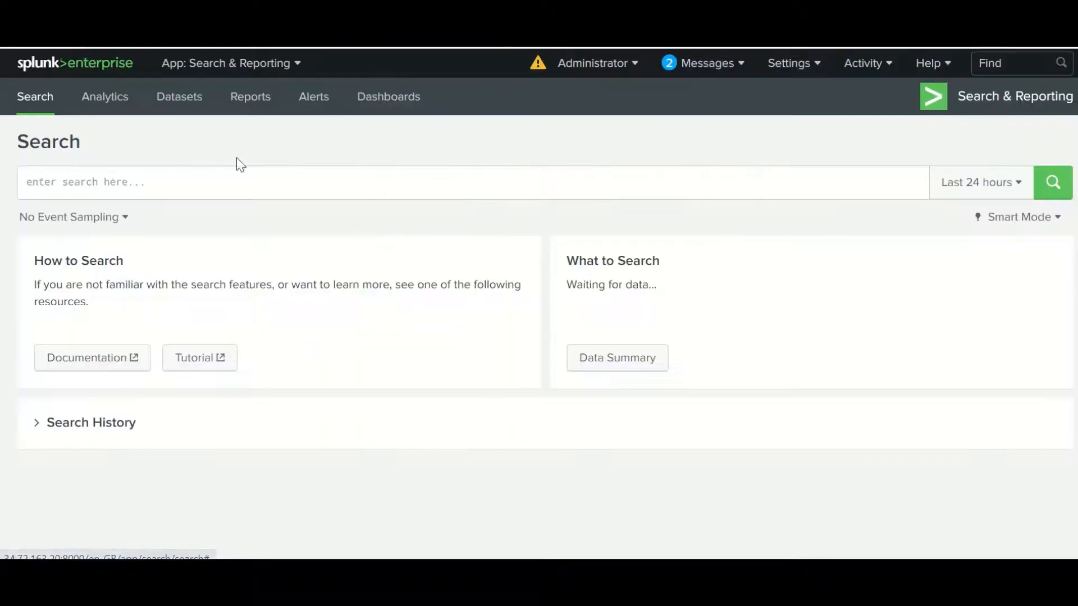
Enter index="_internal" as the search query, using the suggested matching term
left_click(197, 179)
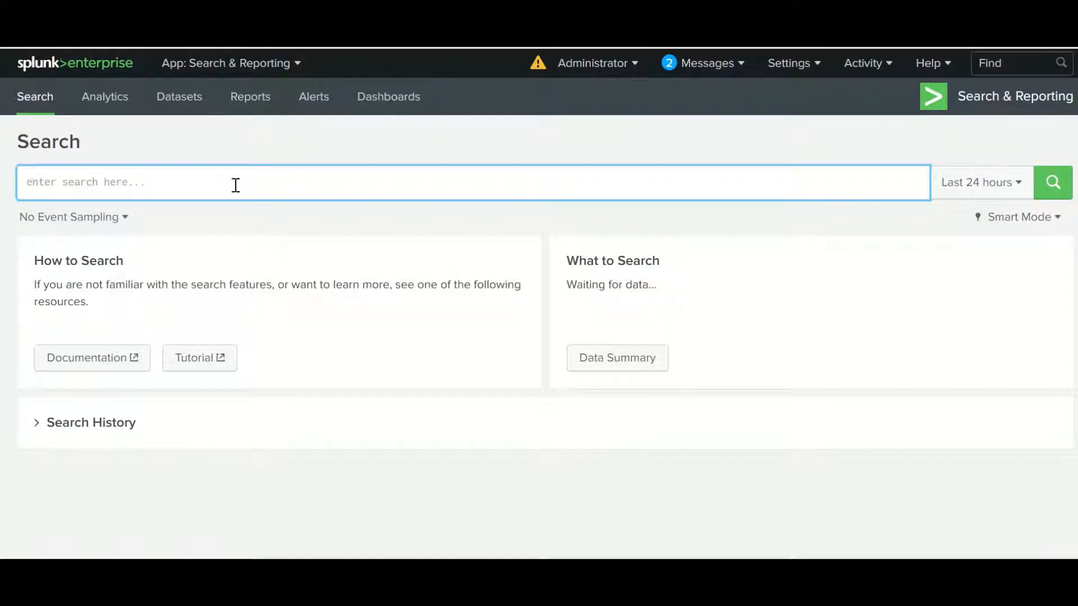
left_click(68, 183)
type("id")
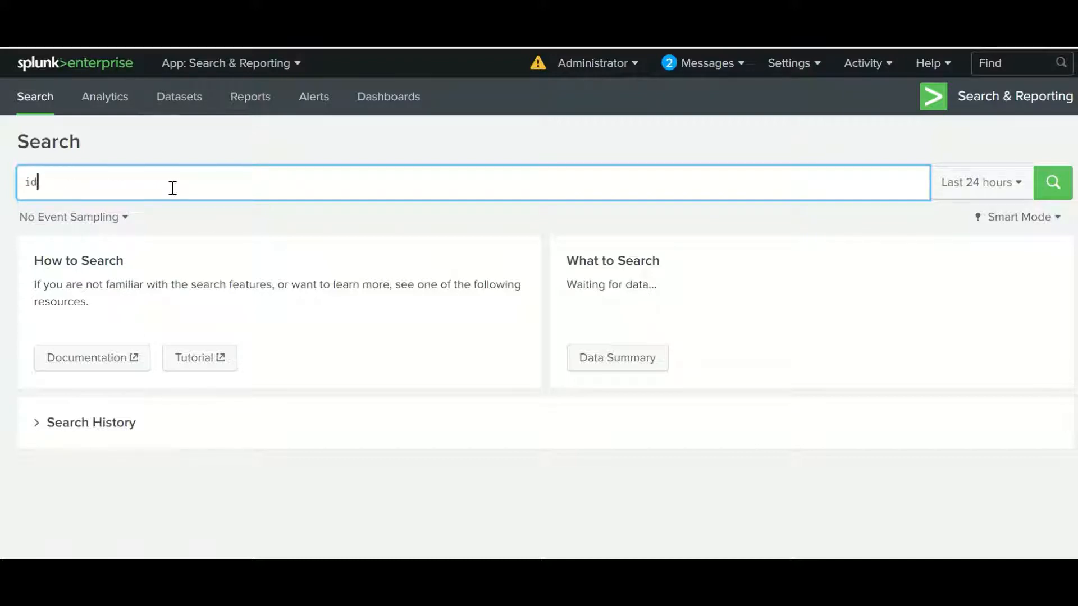
key("BackSpace")
type("ndex=")
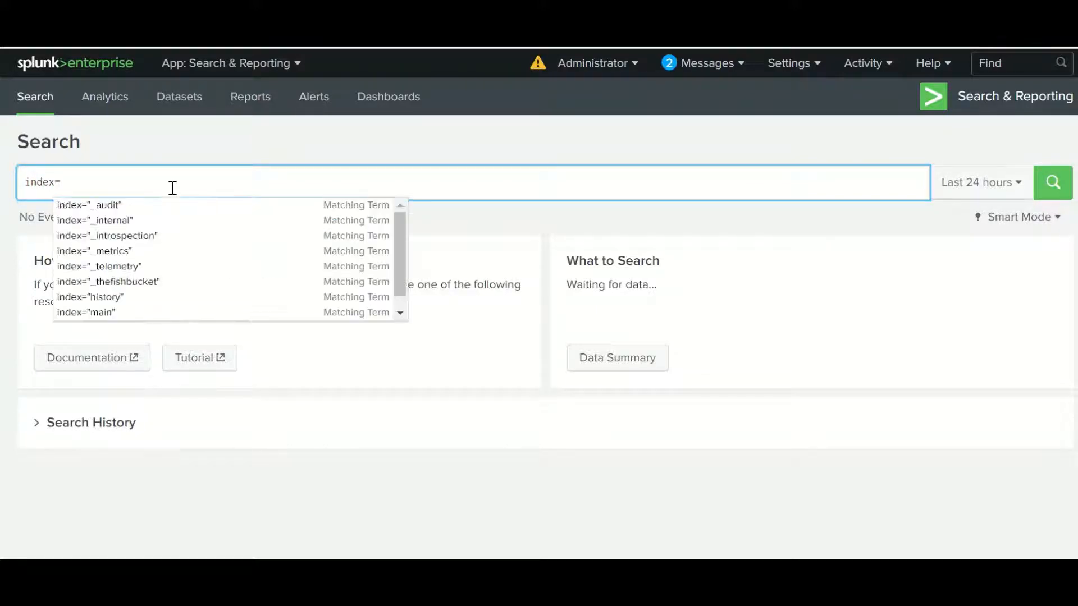
key("Down")
key("Down")
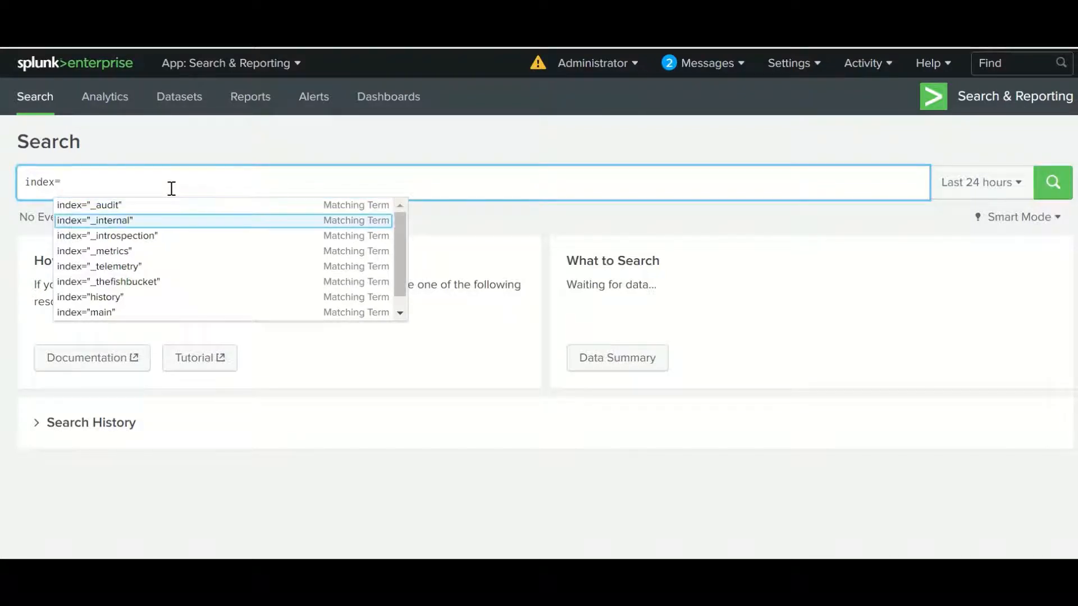
key("Return")
type("sori")
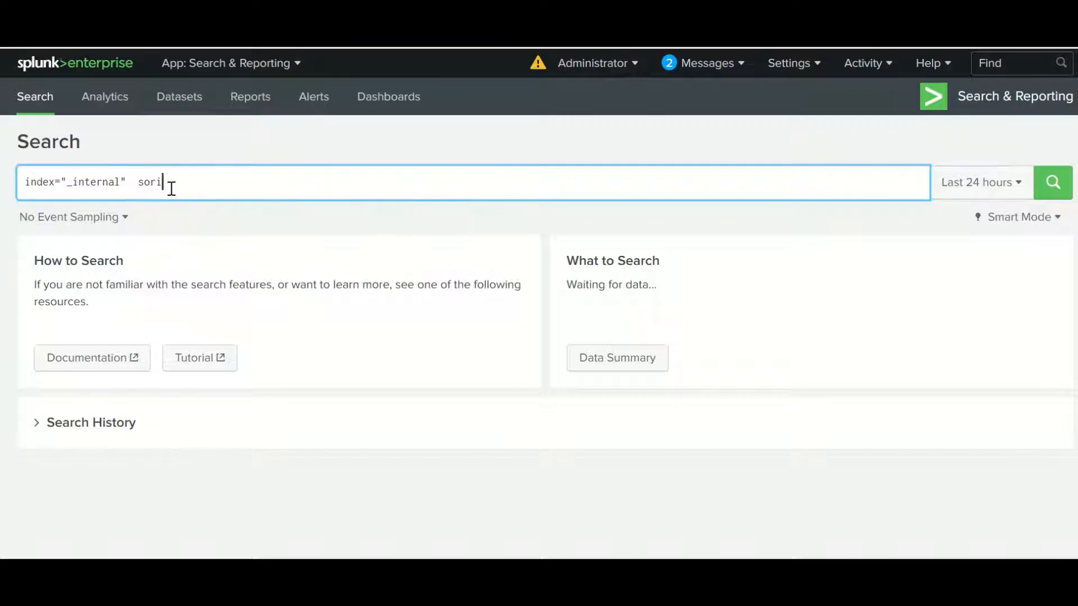
key("BackSpace")
key("BackSpace")
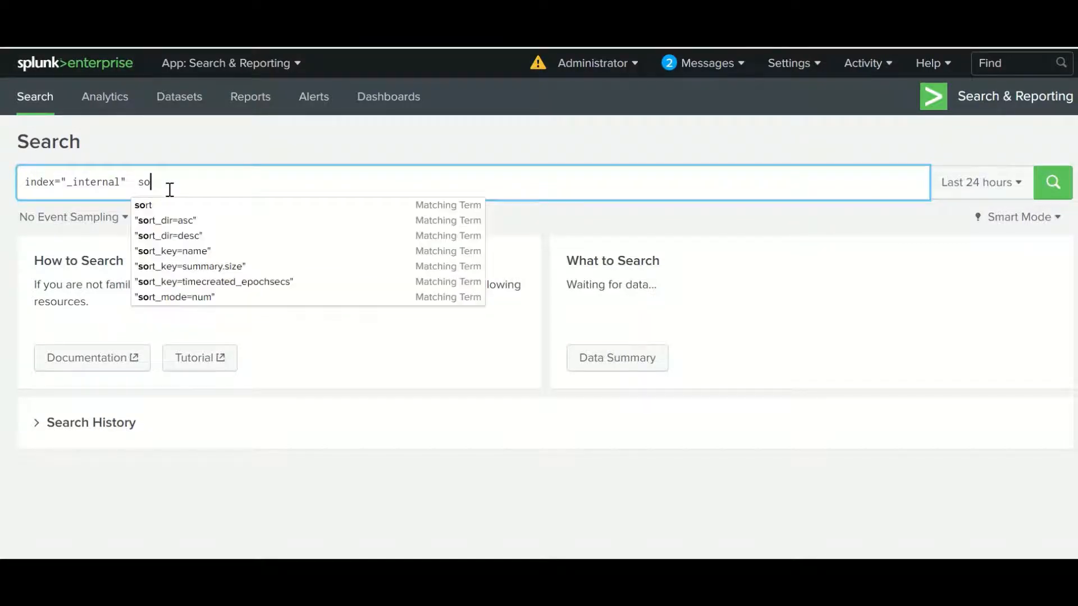
key("BackSpace")
key("BackSpace")
Run the internal index search, narrow it to the splunkd sourcetype, and run the narrowed query
key("Return")
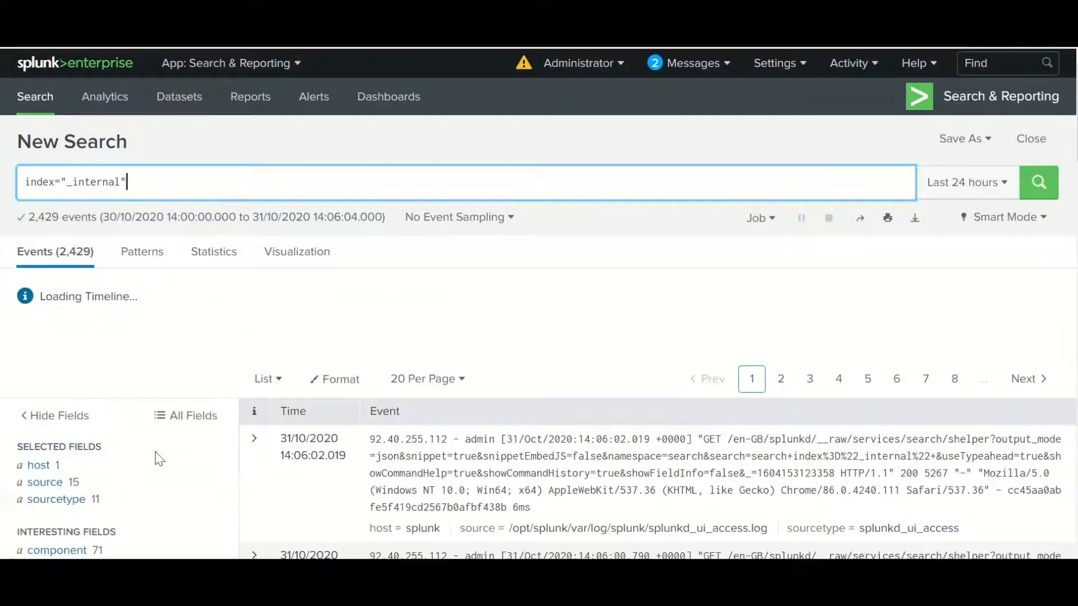
left_click(57, 488)
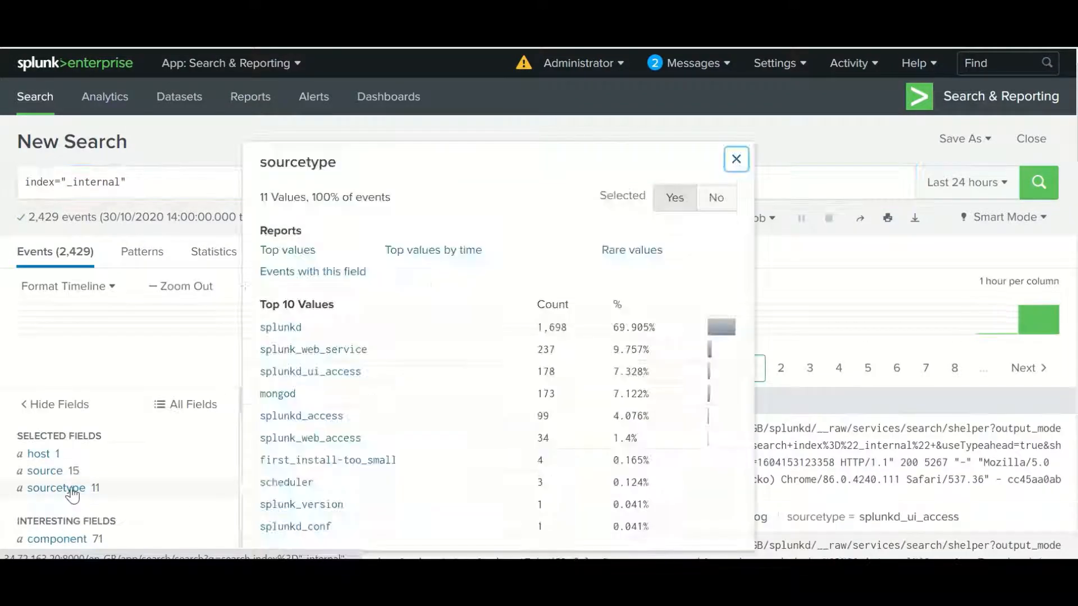
left_click(282, 332)
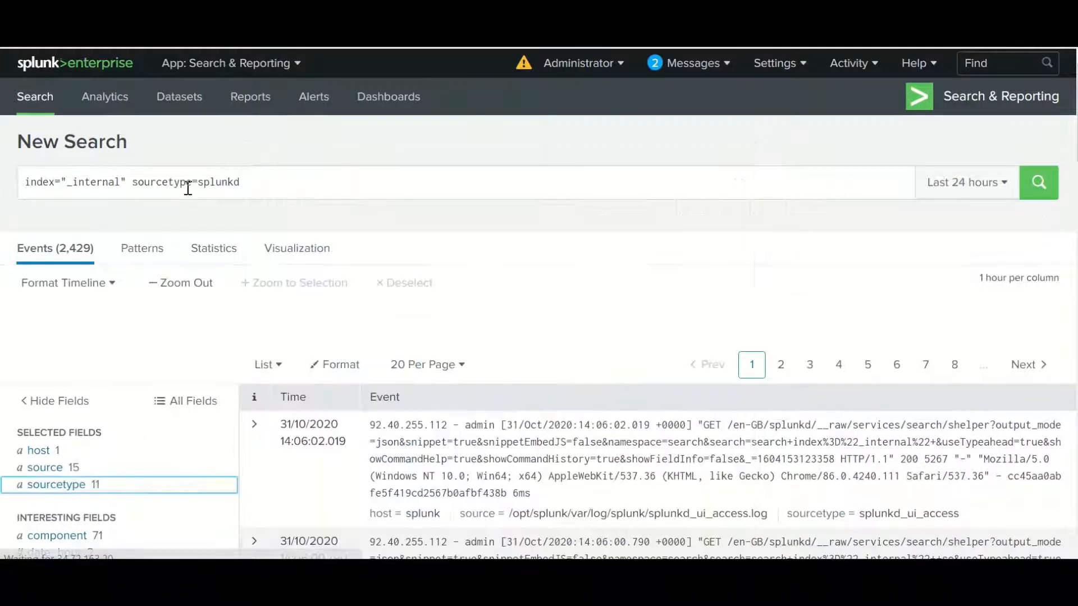
left_click(275, 184)
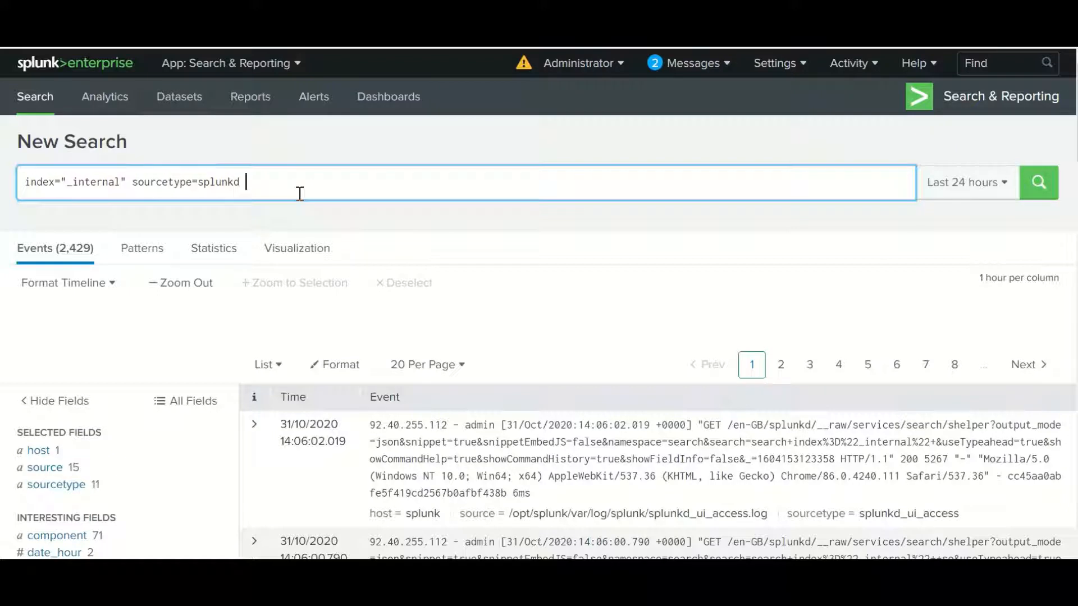
type("|")
key("BackSpace")
key("Return")
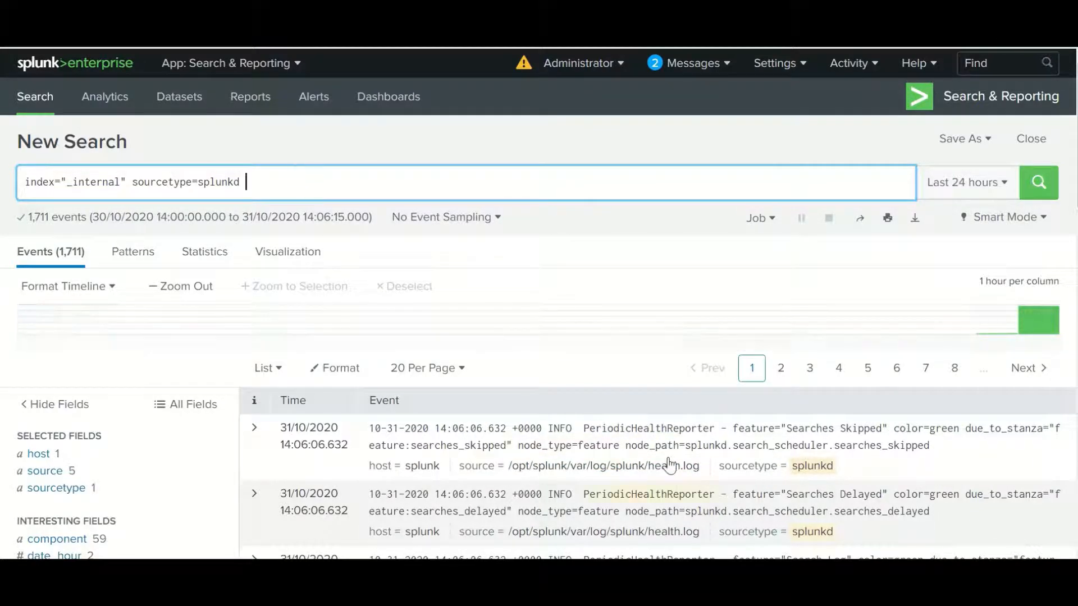
Append "| stats count" to the query after the splunkd sourcetype filter
left_click_drag(255, 183, 19, 187)
left_click(281, 182)
type("| stats count")
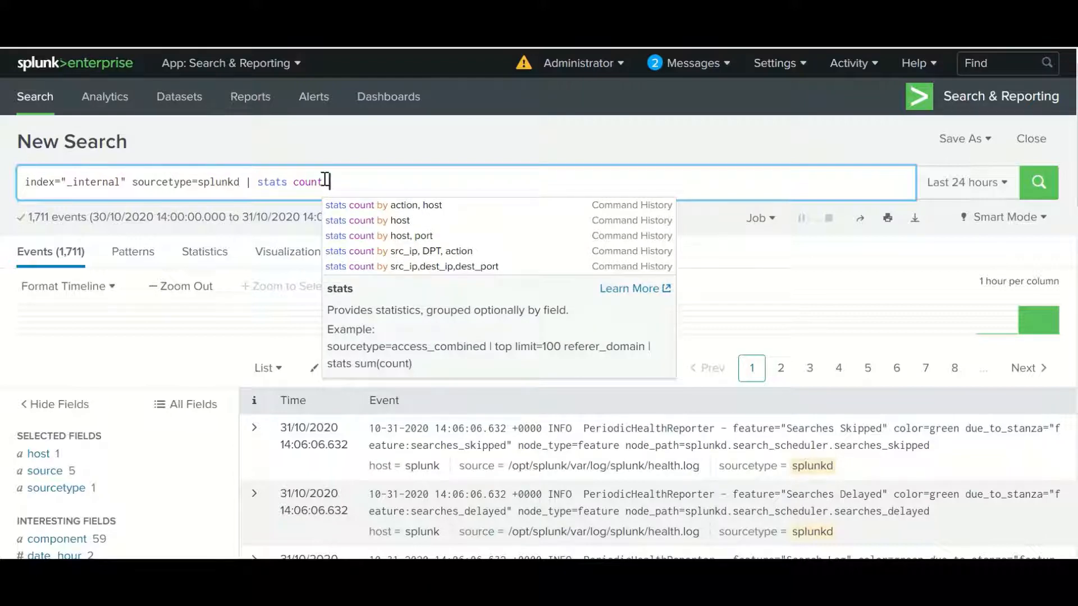
Examine the parts of the query: the base search before the pipe, the stats command and the count function
left_click_drag(240, 181, 21, 182)
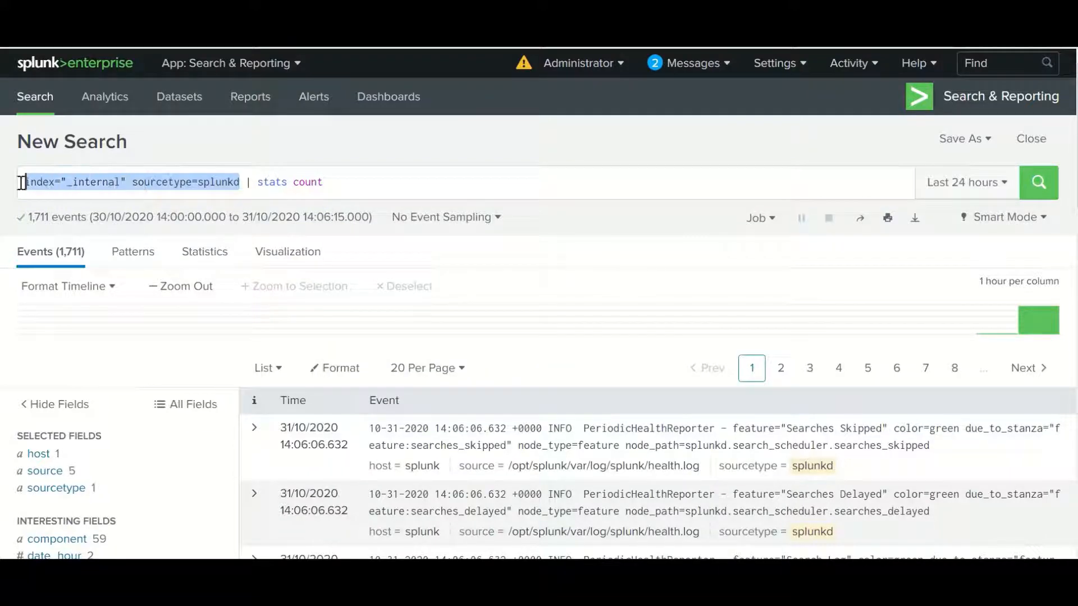
left_click(342, 182)
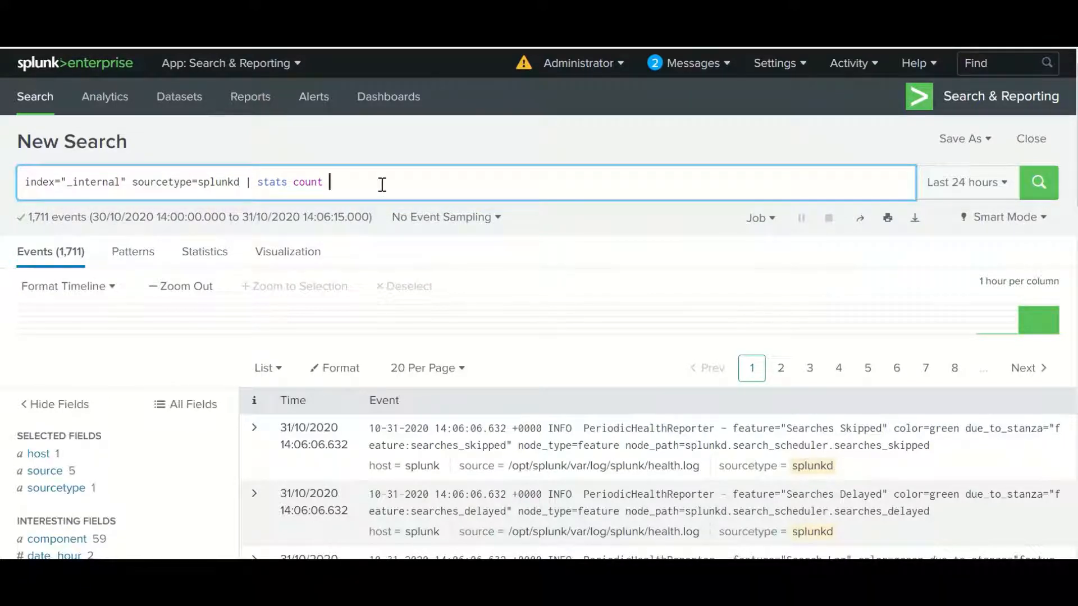
double_click(270, 181)
double_click(309, 182)
left_click(330, 181)
double_click(268, 182)
double_click(309, 185)
left_click(345, 185)
left_click_drag(242, 182, 25, 182)
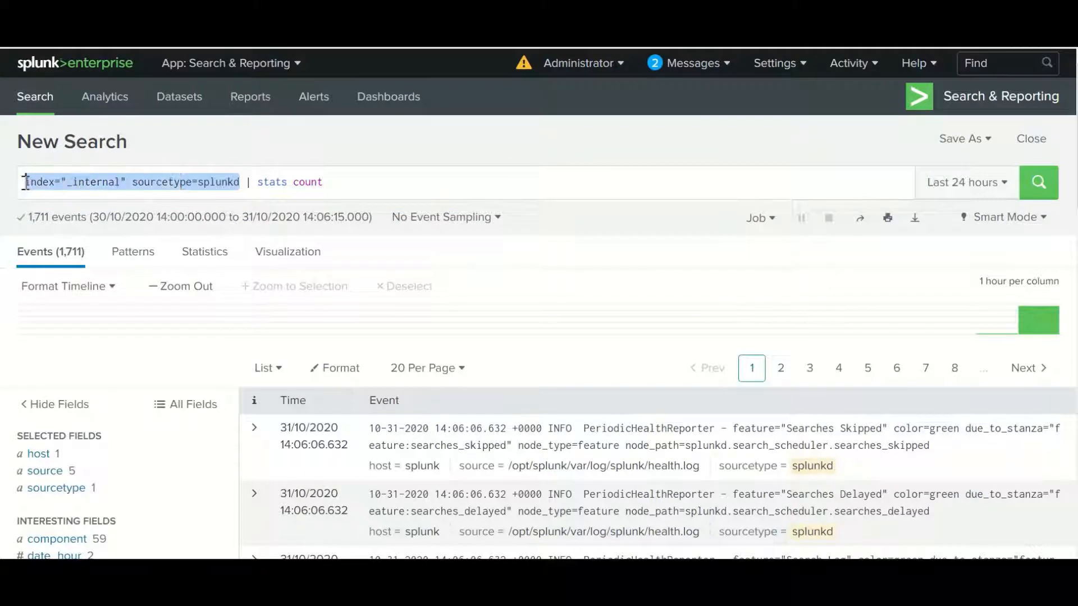
left_click(246, 183)
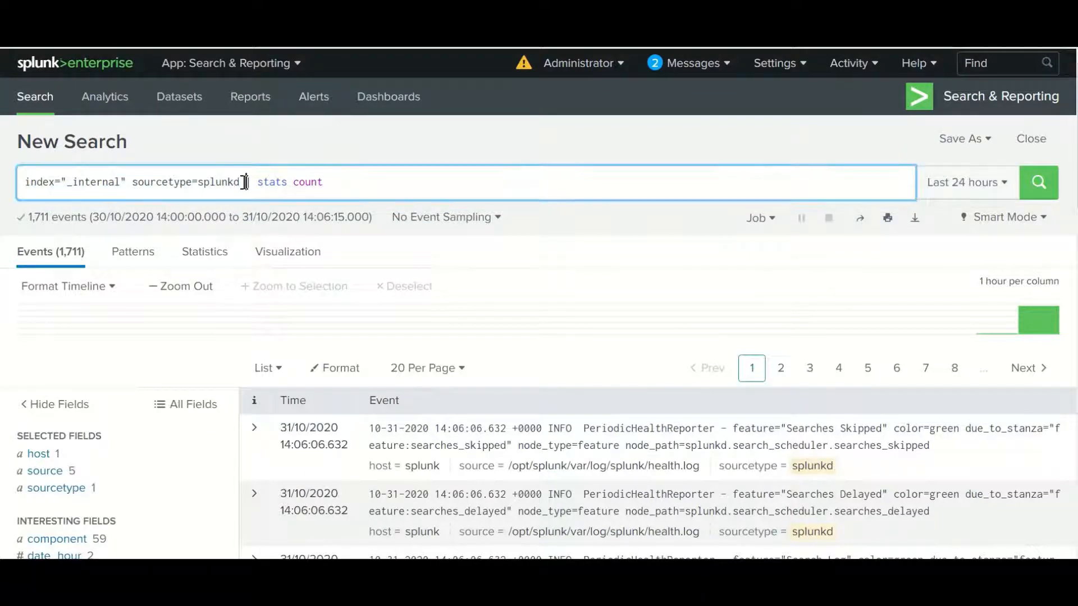
left_click_drag(242, 182, 27, 182)
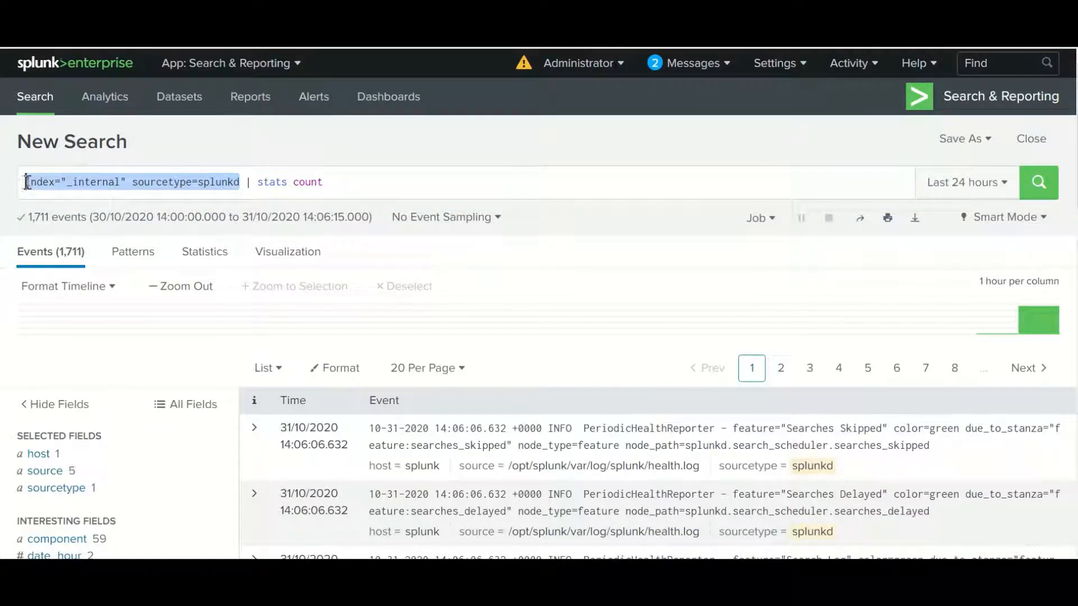
Run the stats count query and compare the event total with the count in the statistics table
left_click(335, 183)
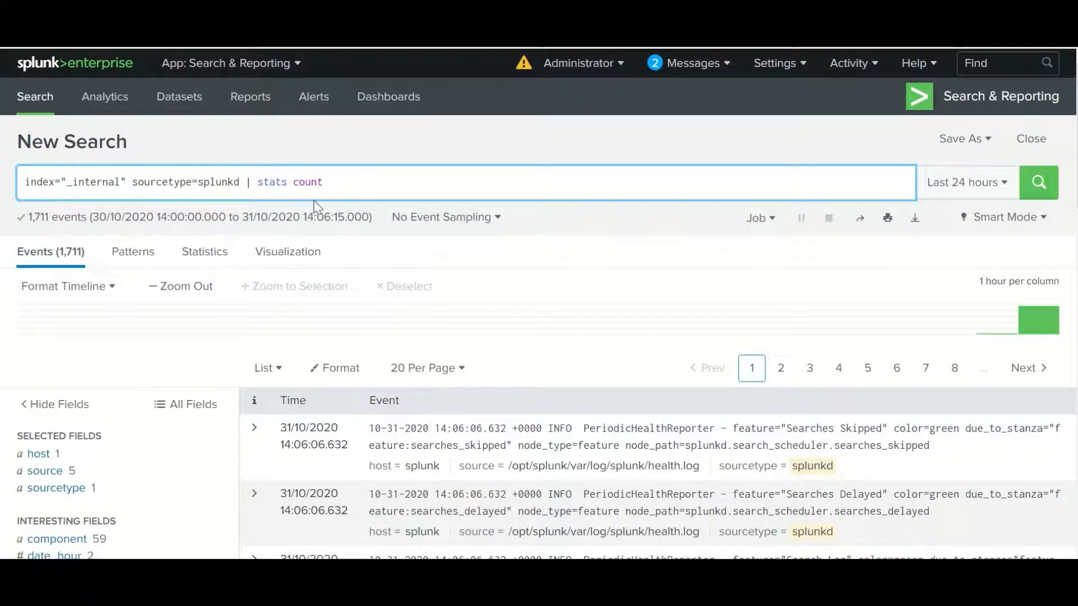
key("Return")
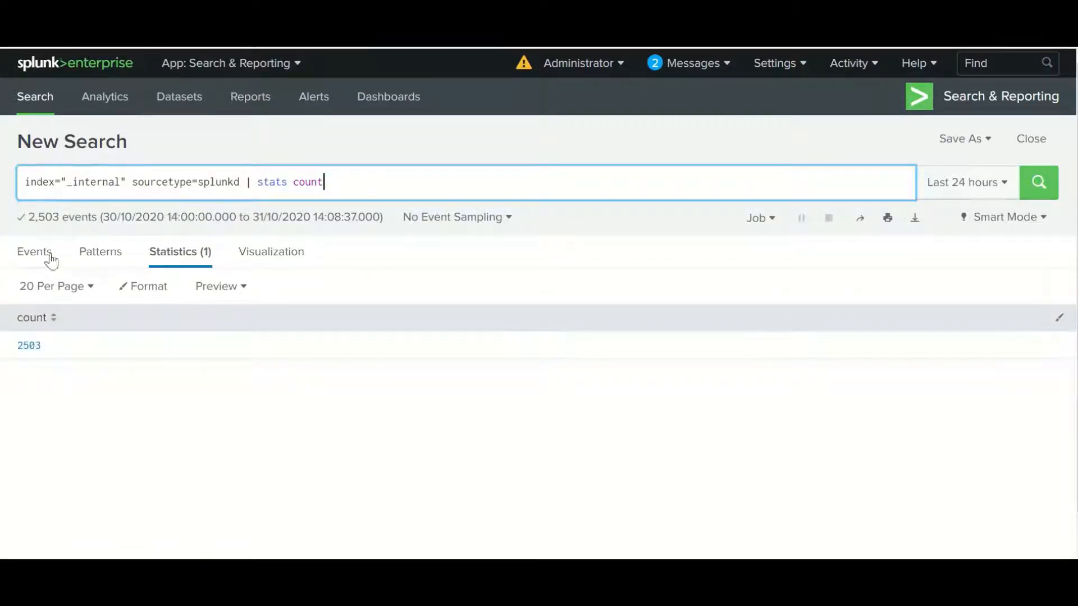
double_click(63, 218)
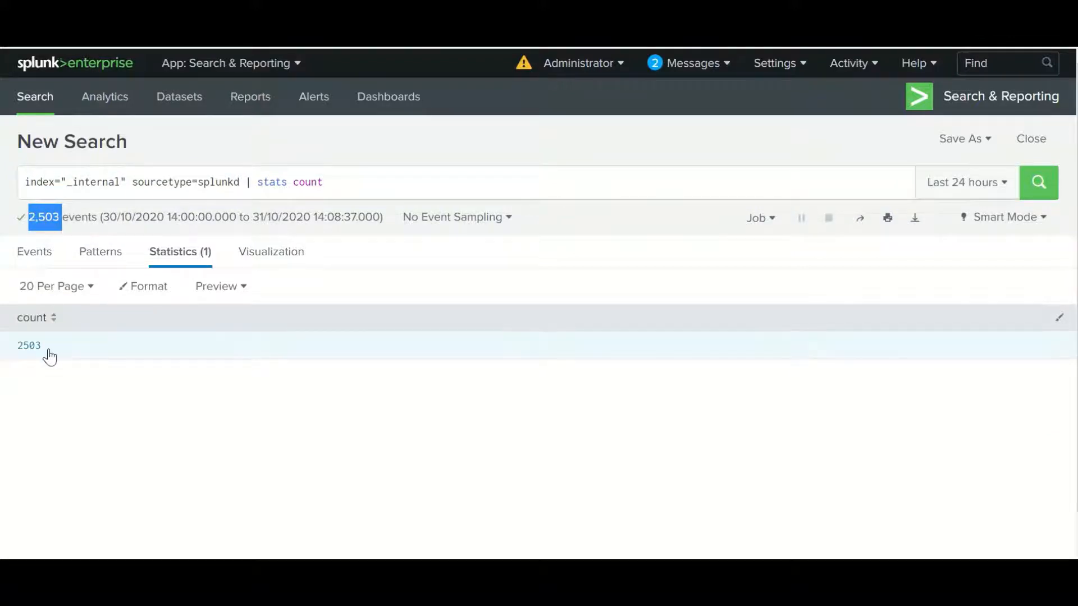
left_click_drag(48, 355, 18, 352)
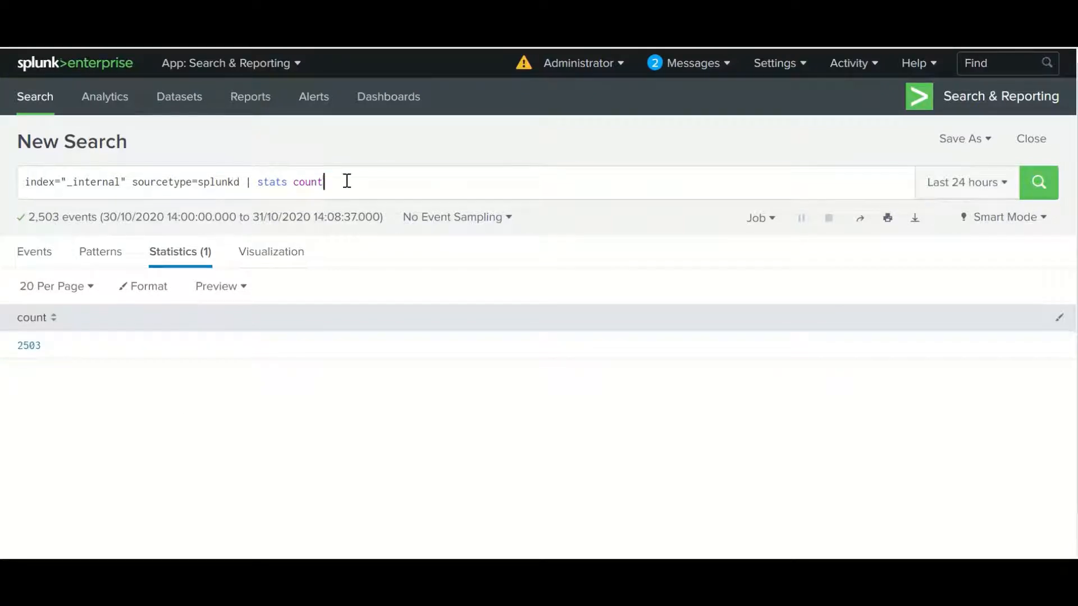
Rename the count column by adding as "Number Of Events" to the stats command, and rerun the search
left_click(349, 181)
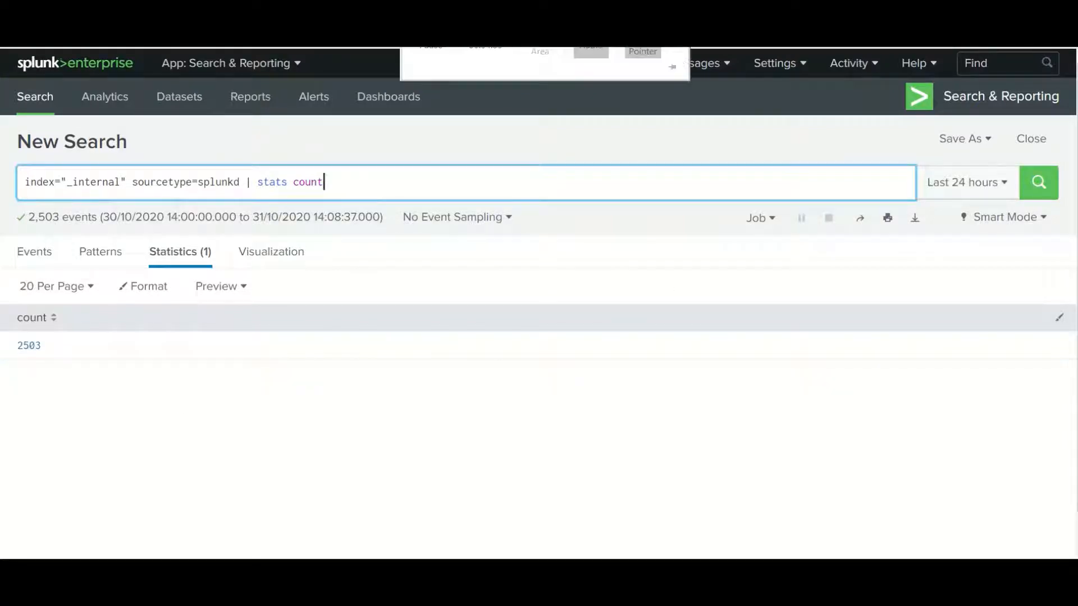
left_click(425, 58)
left_click(434, 189)
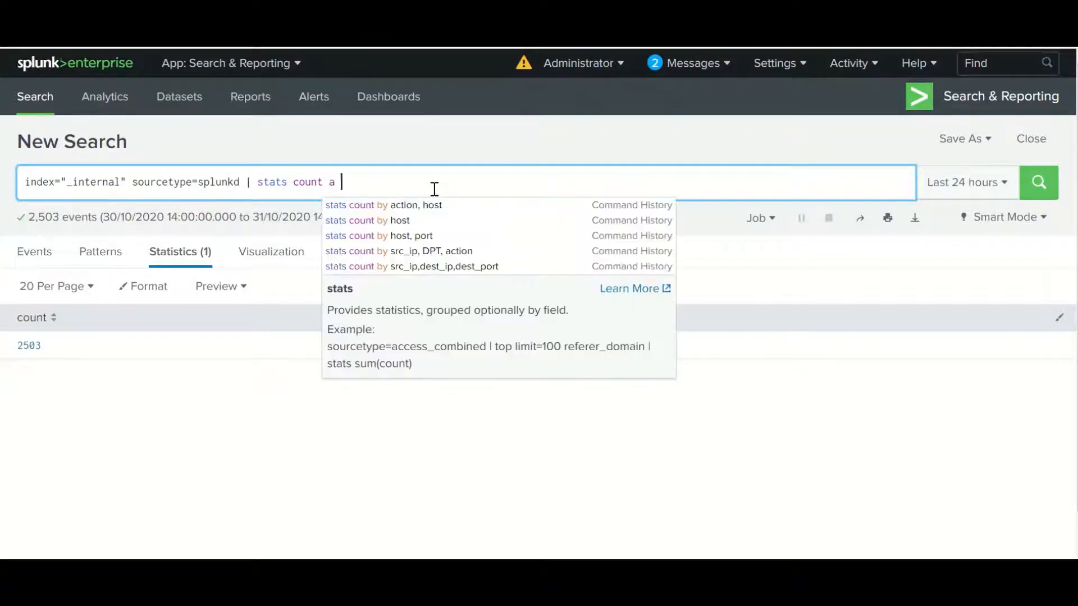
key("BackSpace")
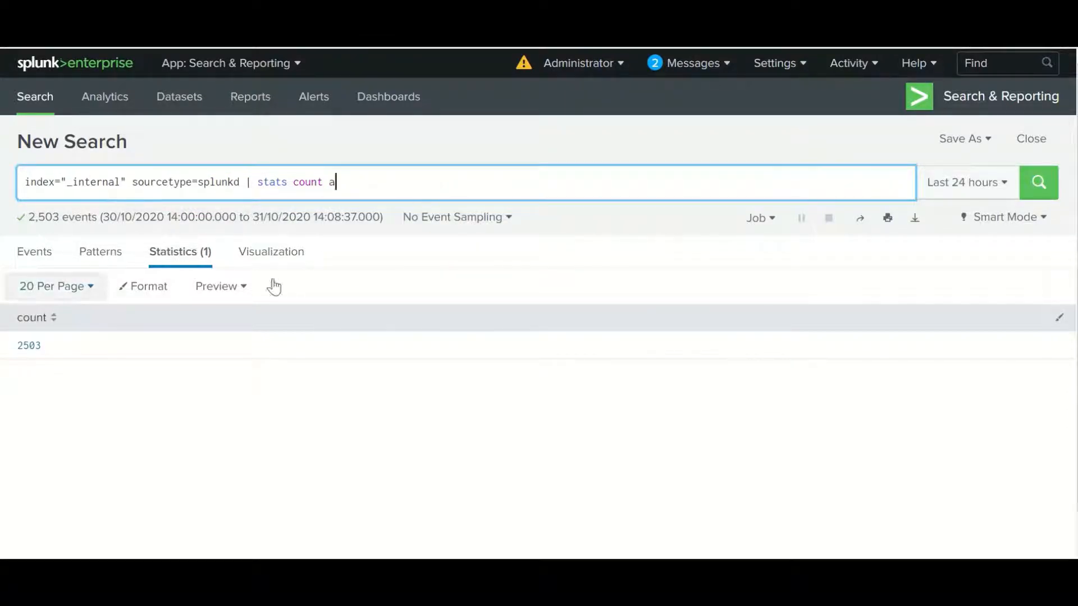
type("s")
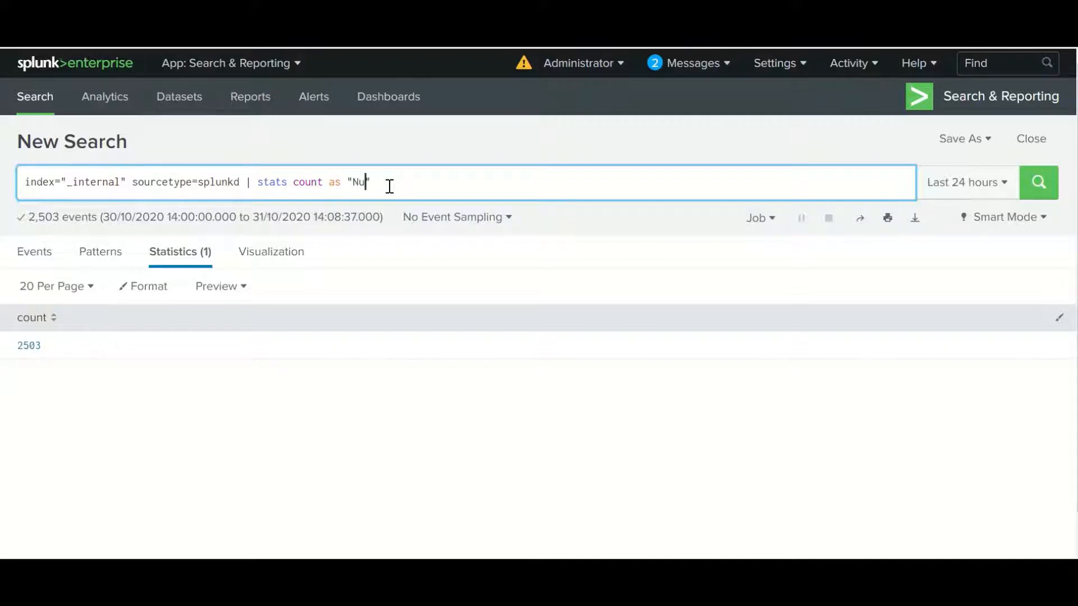
type("\"Number Of Events")
key("Return")
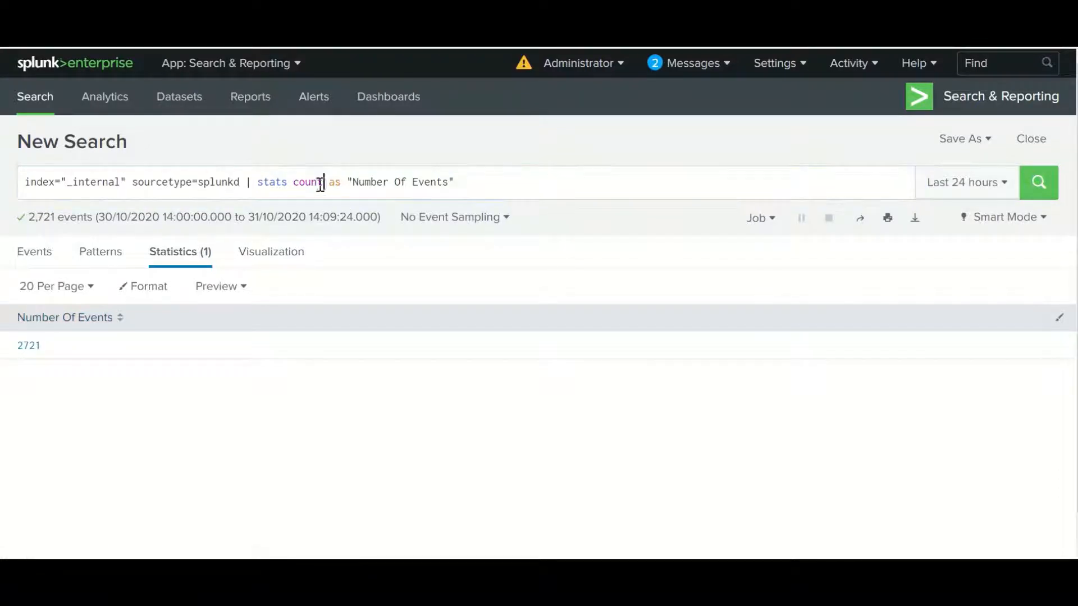
Change the stats function to count(source), keeping the alias, and rerun the search
left_click_drag(322, 182, 293, 183)
left_click(328, 182)
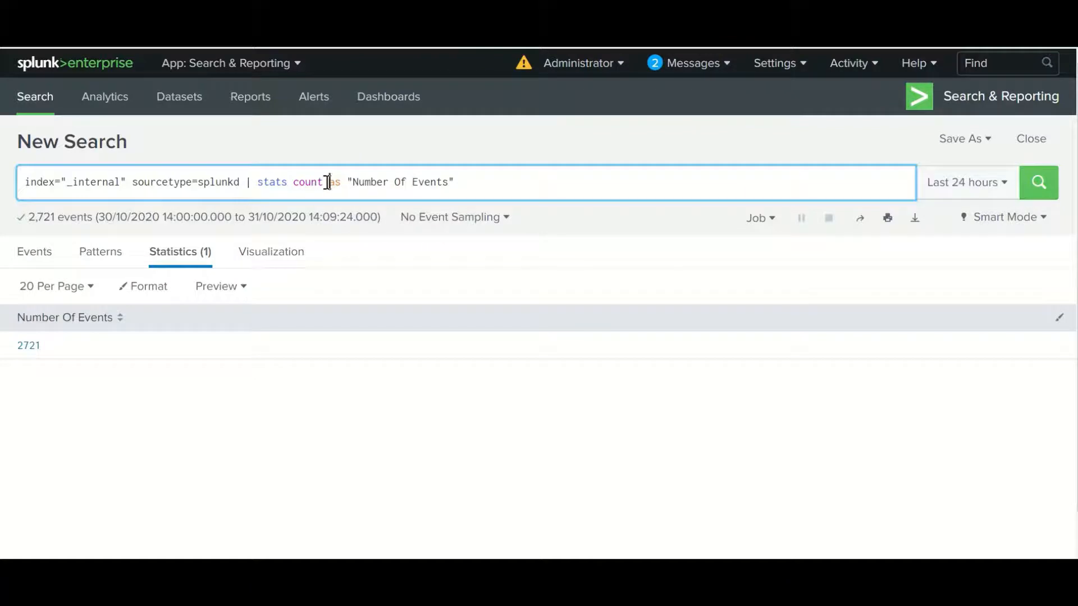
double_click(312, 183)
left_click(331, 183)
left_click_drag(332, 185, 479, 183)
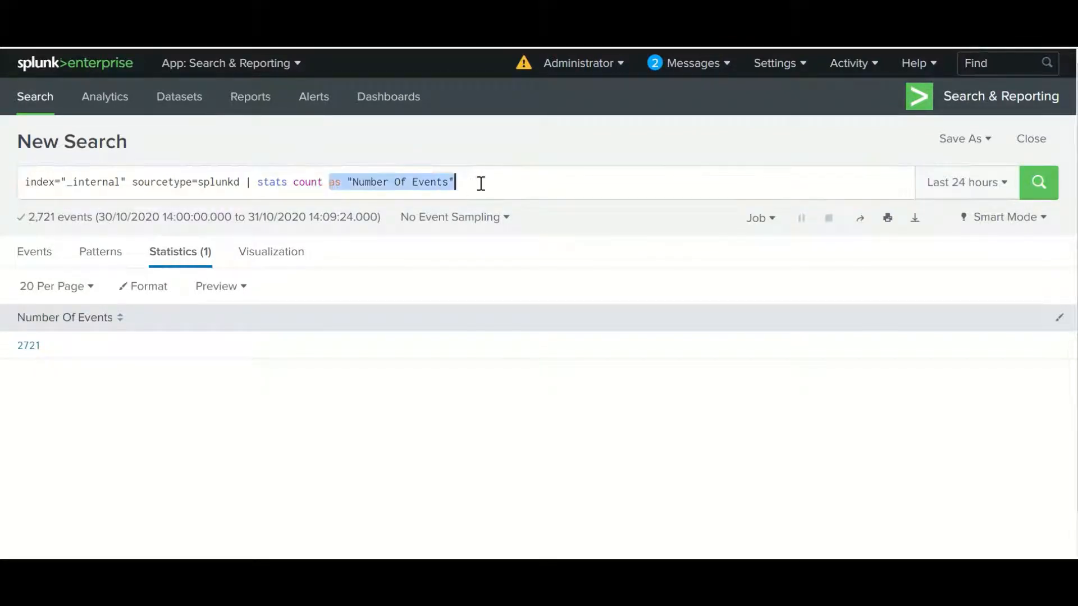
left_click(323, 182)
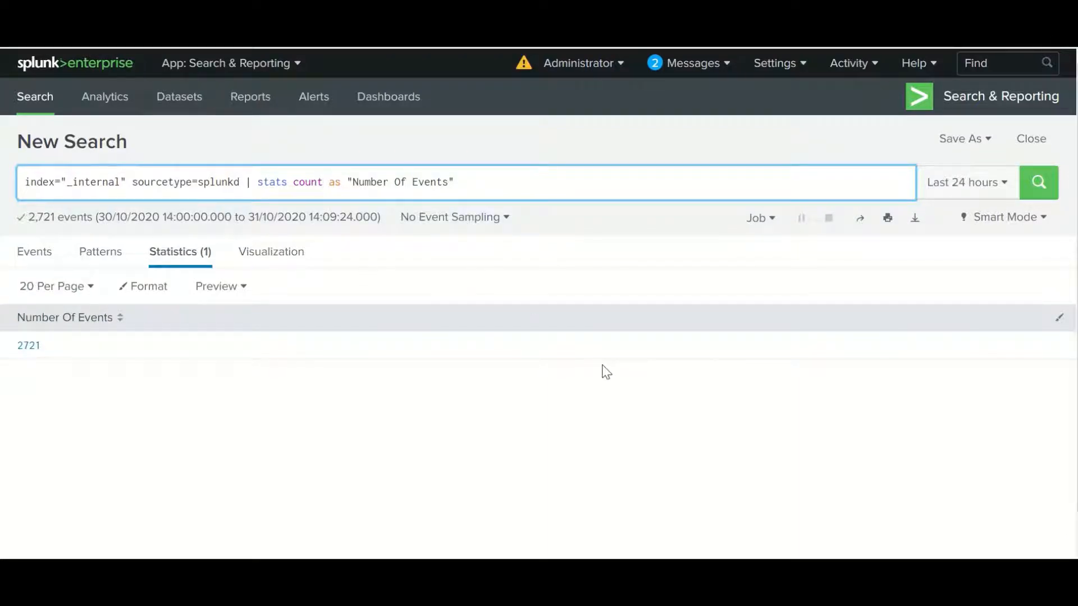
type("()")
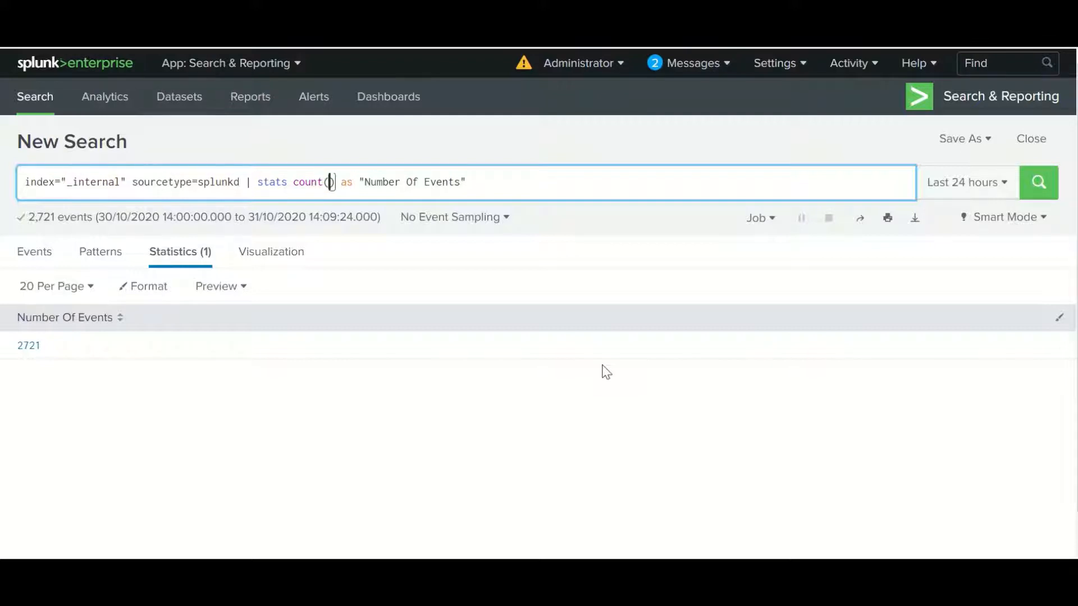
type("source")
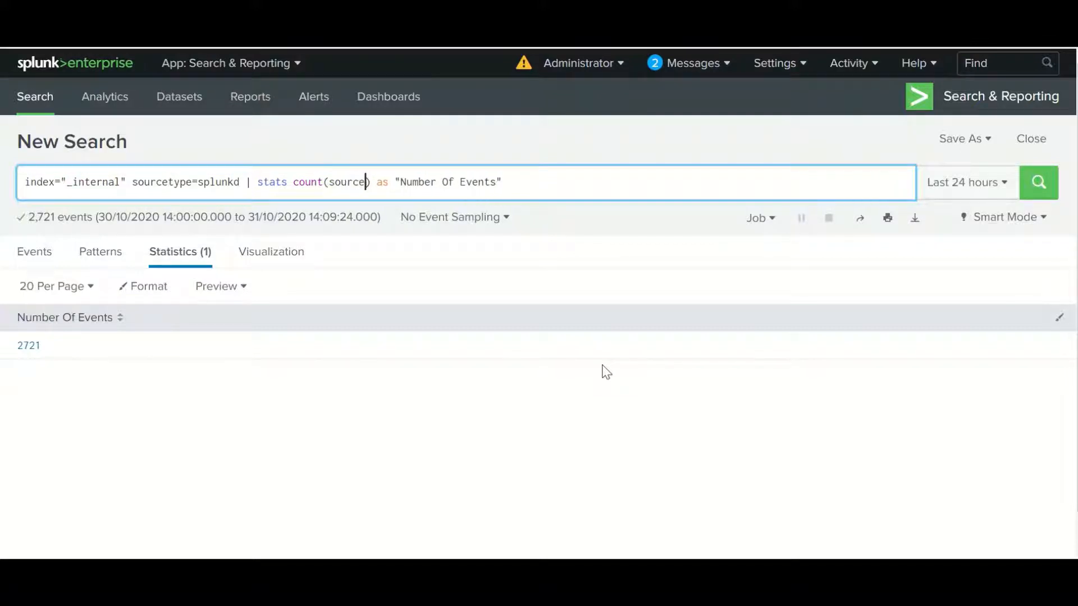
key("Return")
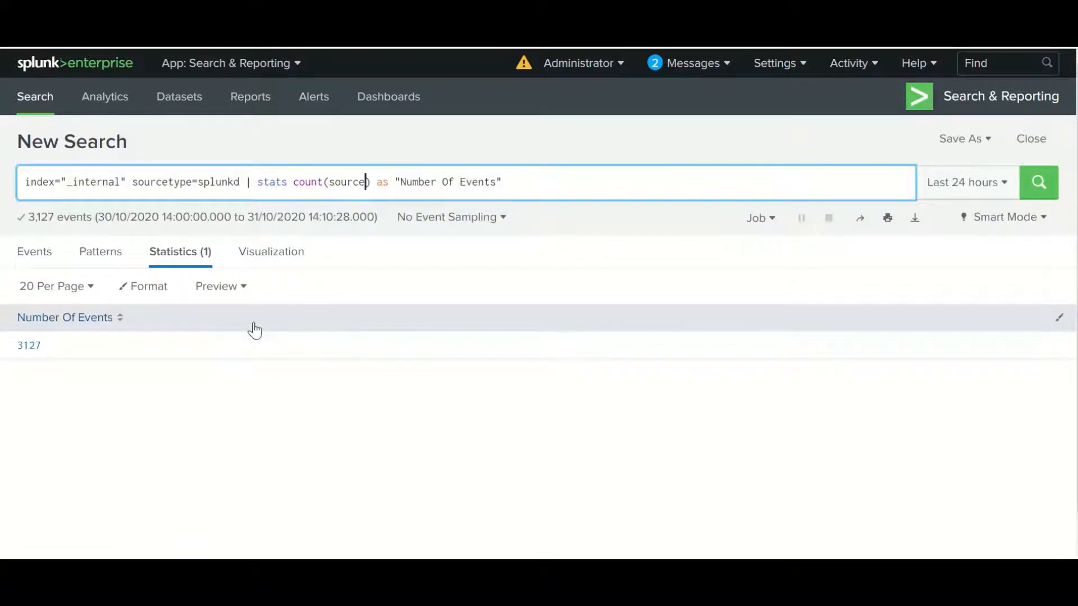
Change the alias of count(source) to "Count", rerun the search and check the resulting count
left_click(496, 183)
left_click_drag(367, 181, 331, 182)
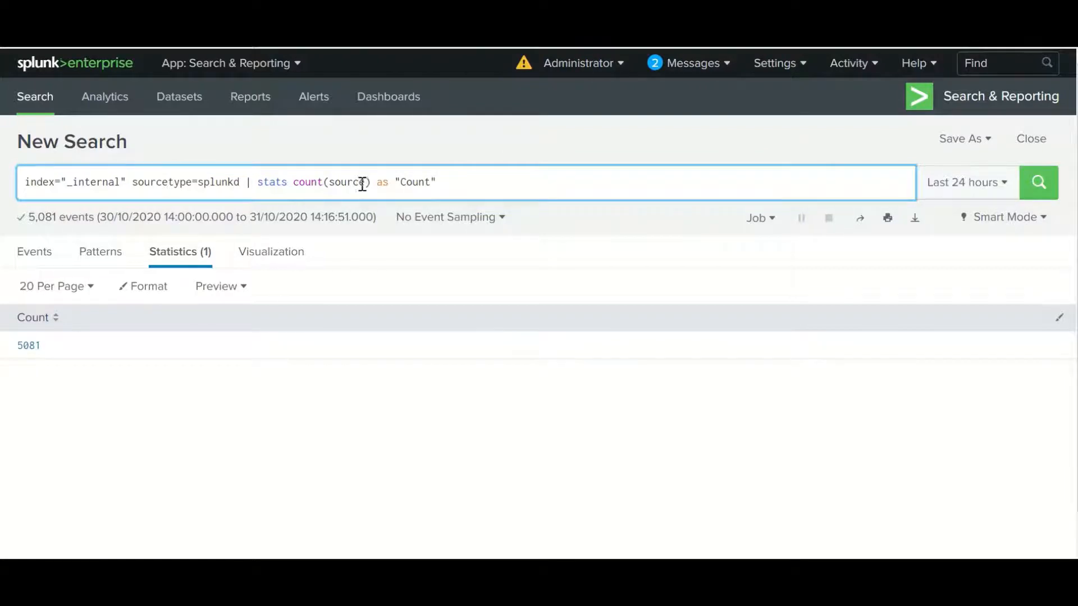
left_click_drag(365, 182, 329, 183)
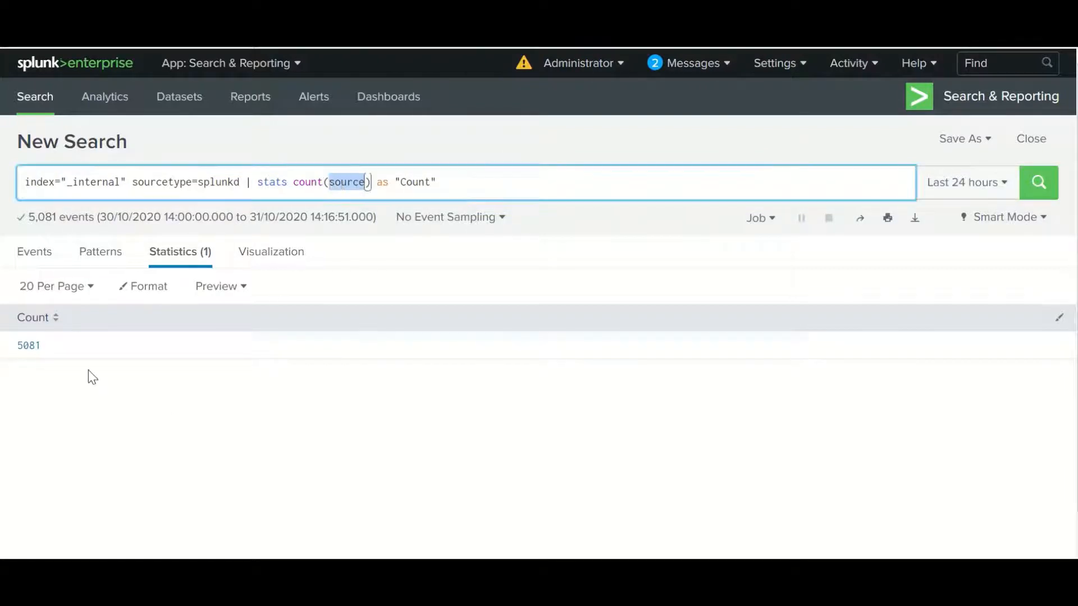
left_click_drag(44, 348, 19, 354)
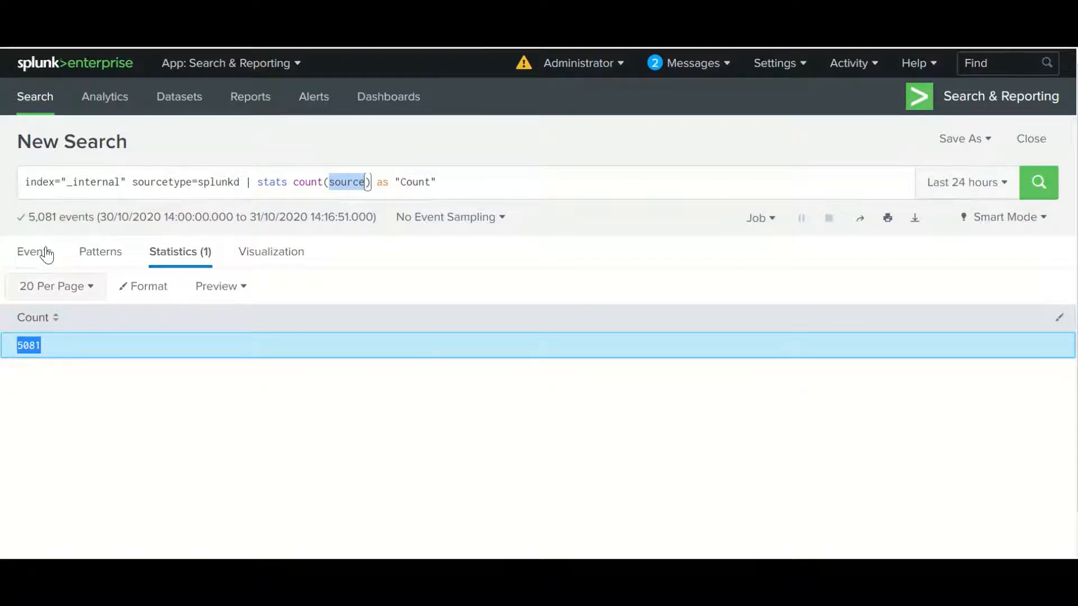
Replace source with group inside the count function, rerun the search and check the group count
left_click(366, 181)
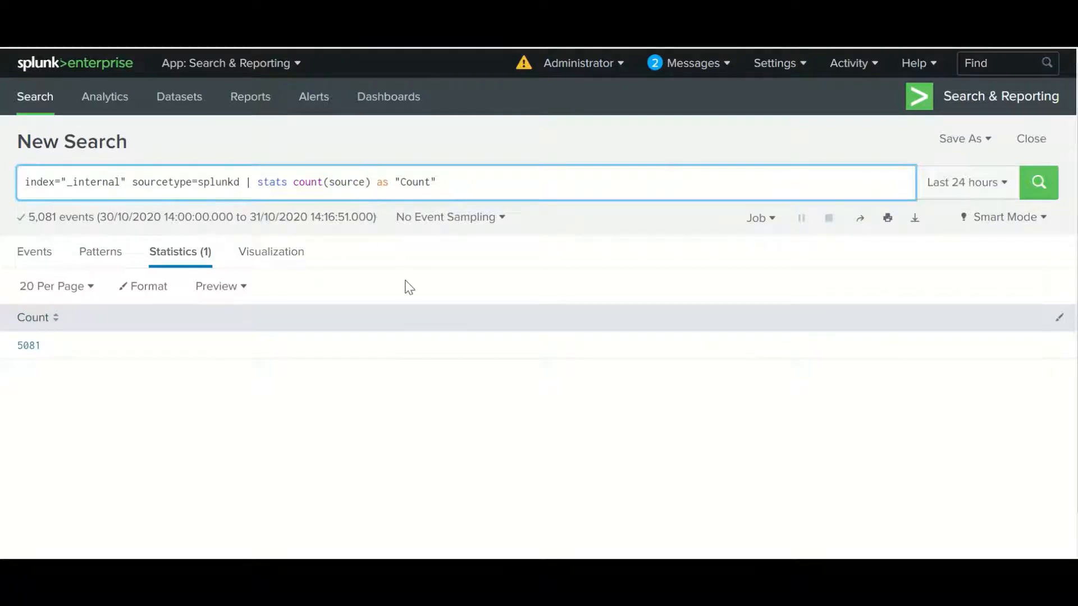
key("BackSpace")
key("BackSpace")
key("BackSpace")
key("BackSpace")
key("BackSpace")
key("BackSpace")
type("gr")
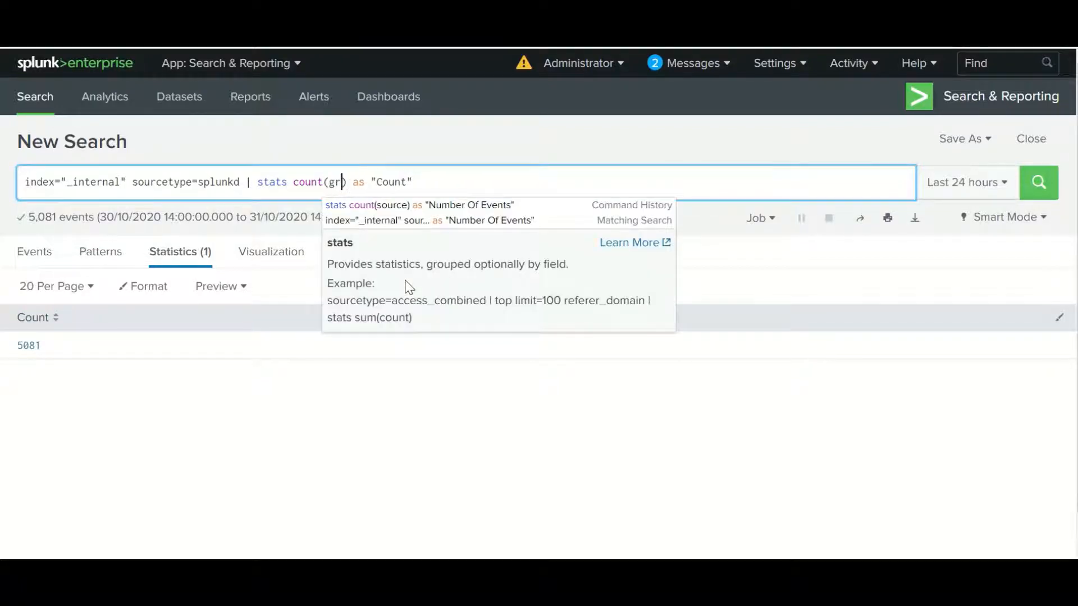
type("pu")
key("BackSpace")
key("BackSpace")
type("oup")
key("Return")
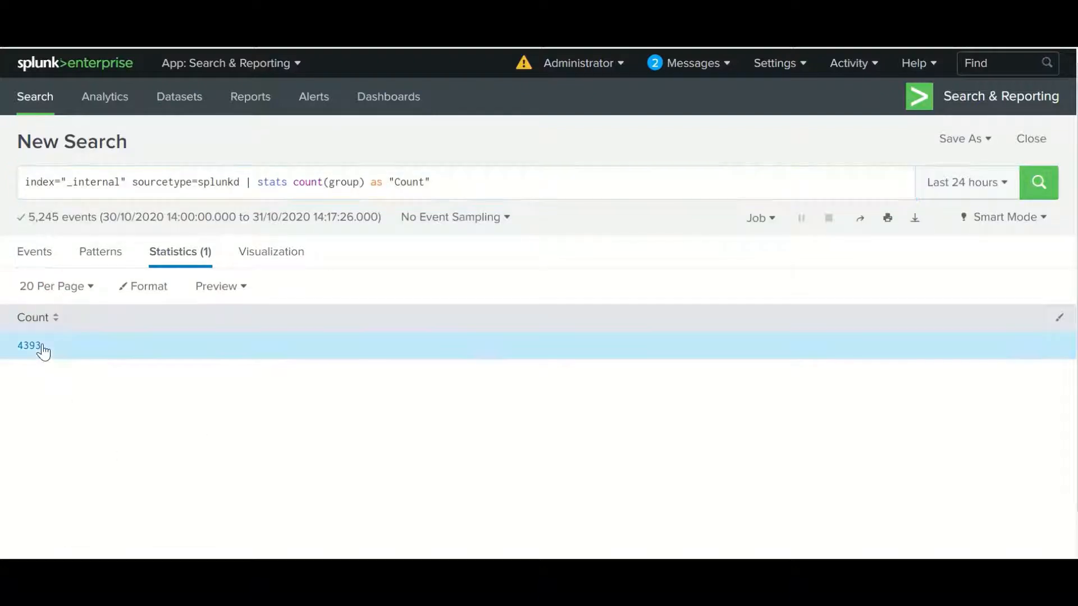
left_click_drag(42, 346, 18, 346)
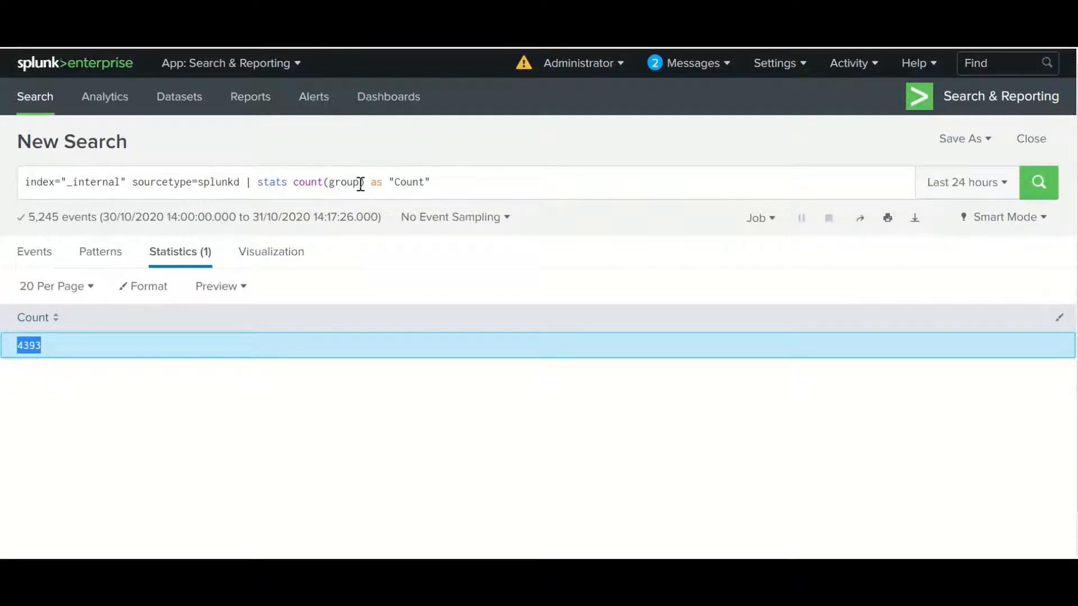
left_click_drag(360, 183, 330, 181)
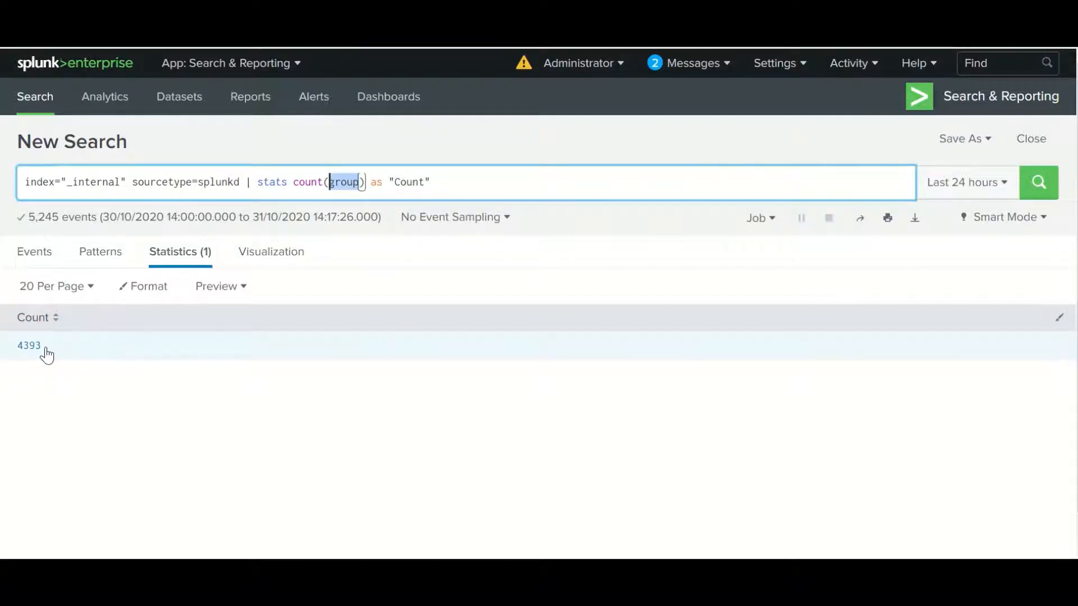
Add a second function, count as "Total Count", to the stats command, rerun the search and compare both columns
left_click(446, 184)
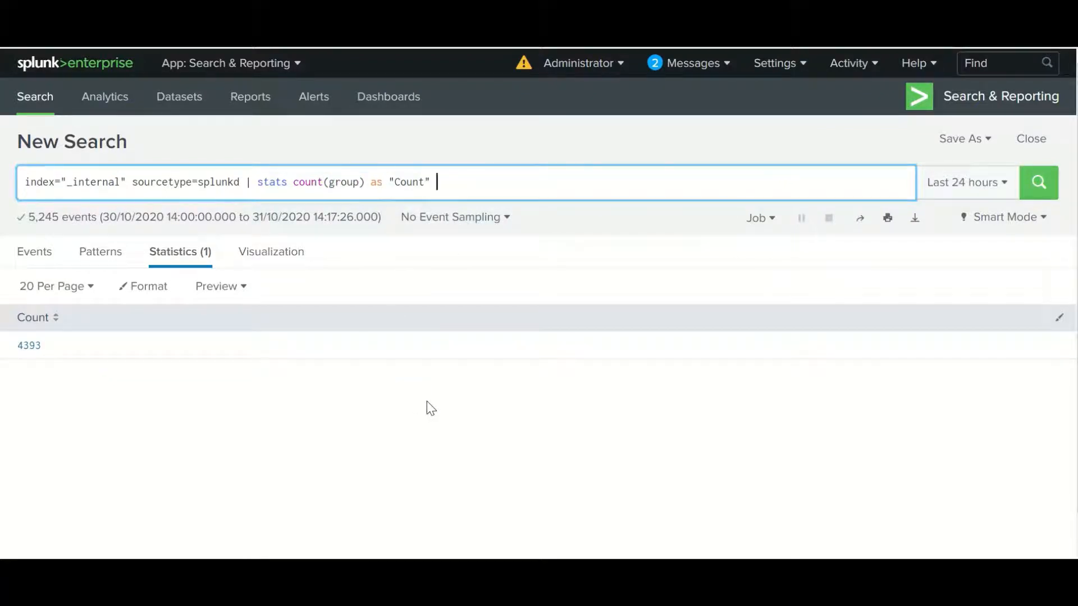
type("count")
type(" as ")
type("\"Total Count")
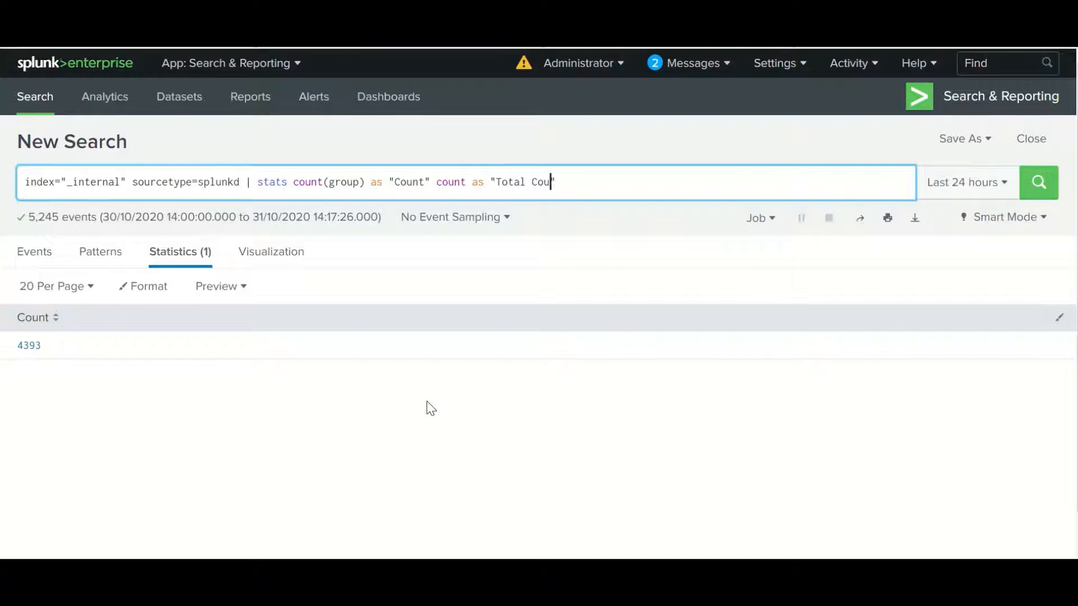
key("Return")
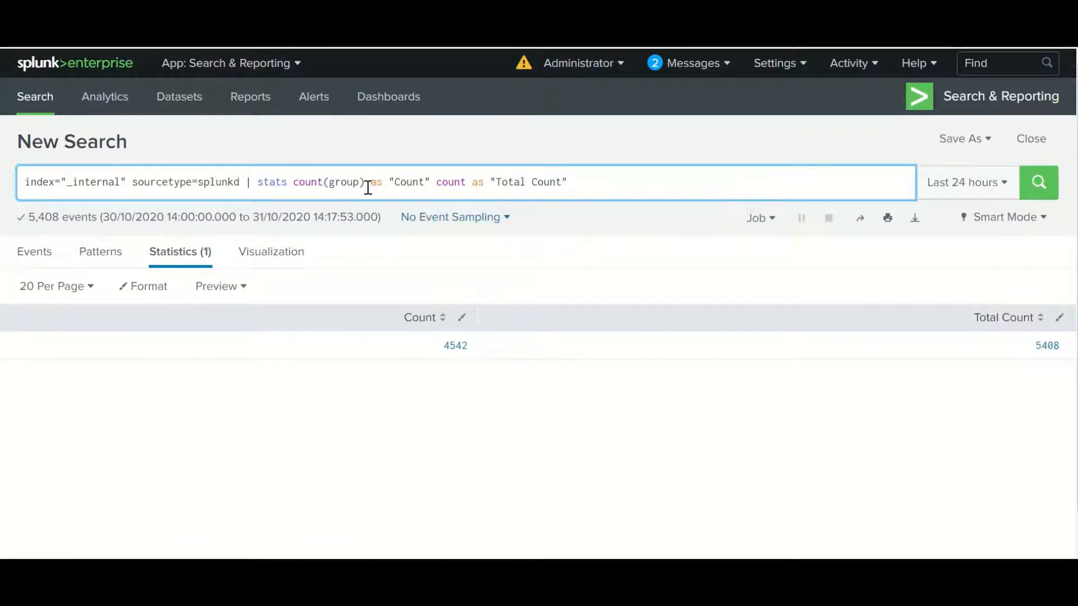
left_click_drag(360, 183, 330, 183)
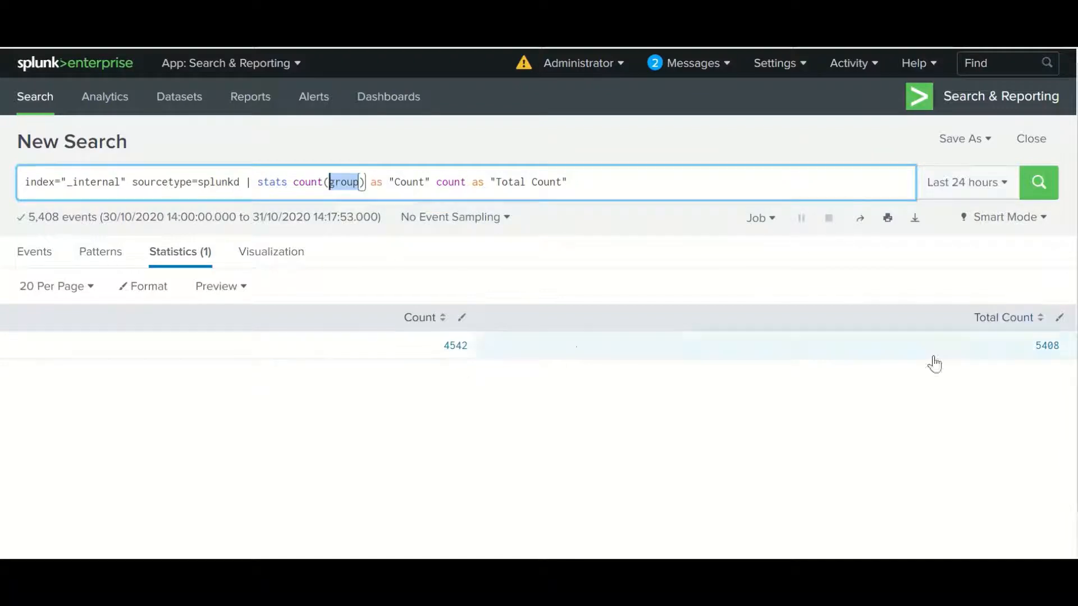
double_click(1043, 351)
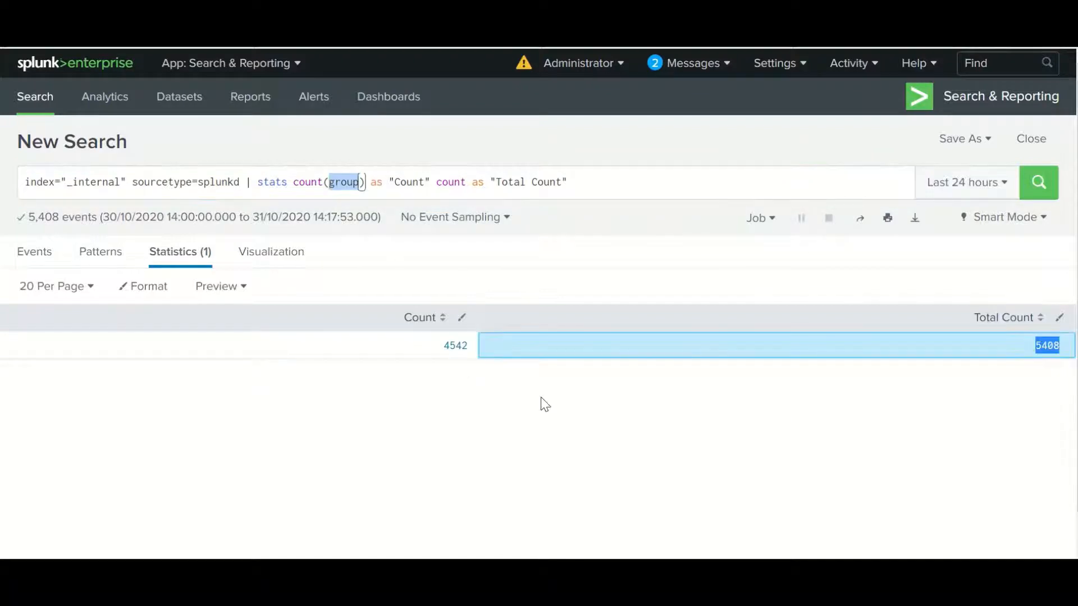
left_click(607, 184)
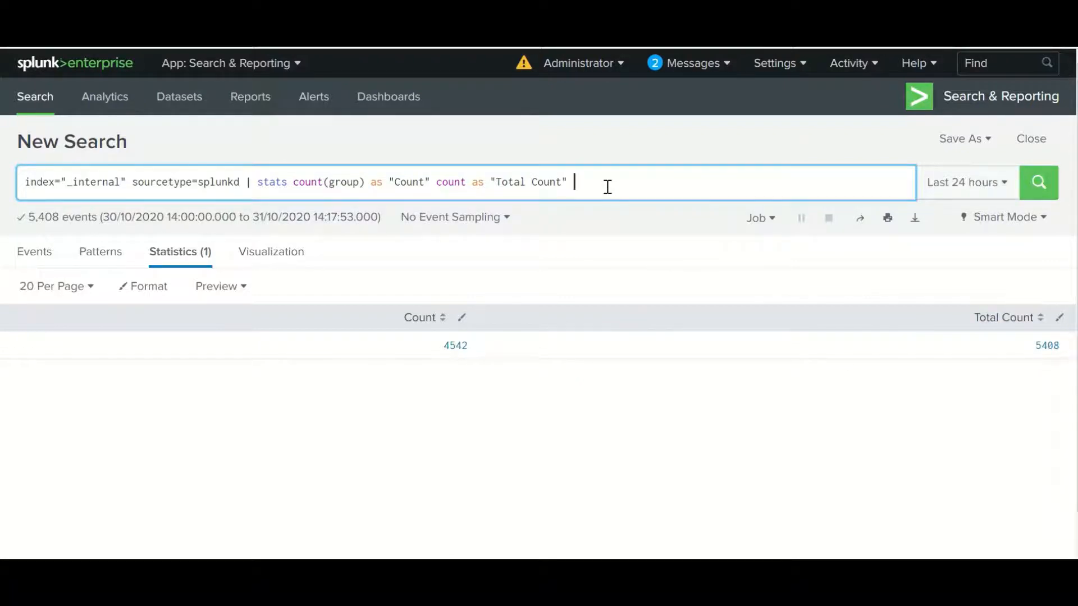
type("| eval")
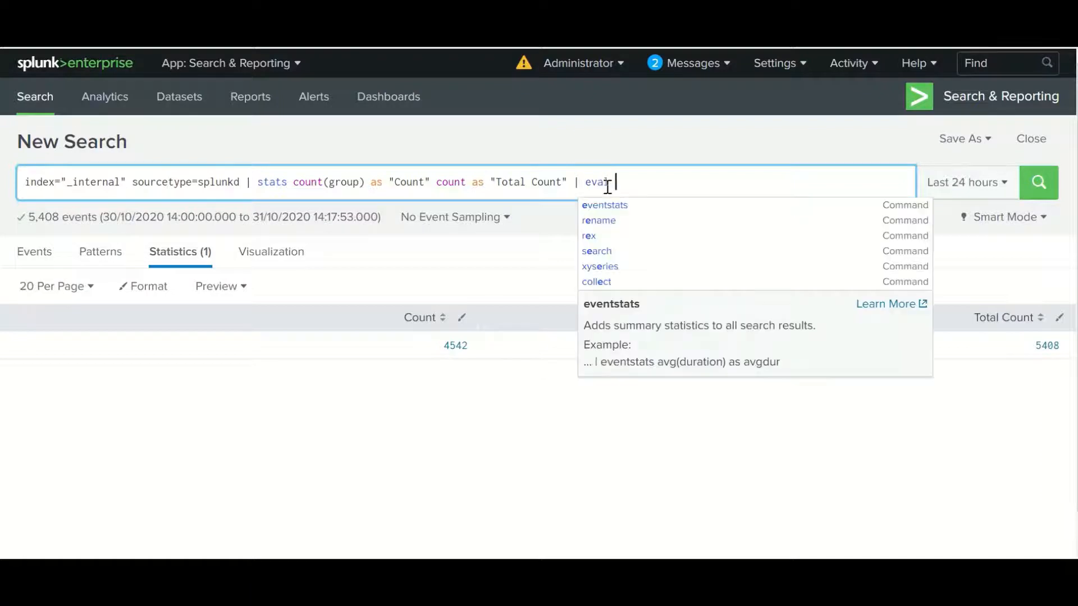
left_click(665, 180)
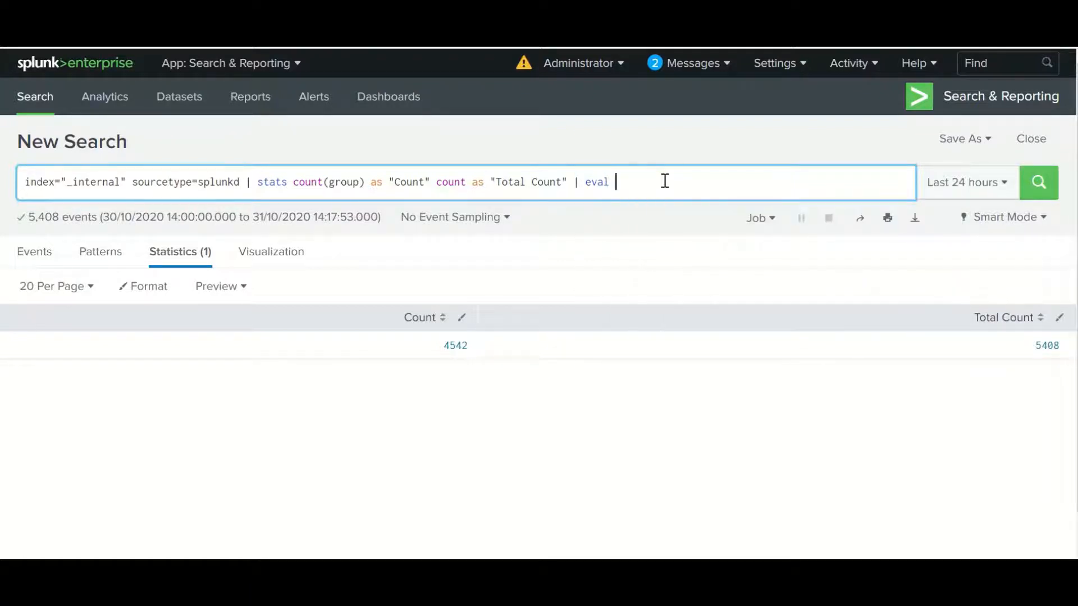
type("ramining=")
left_click_drag(568, 181, 493, 181)
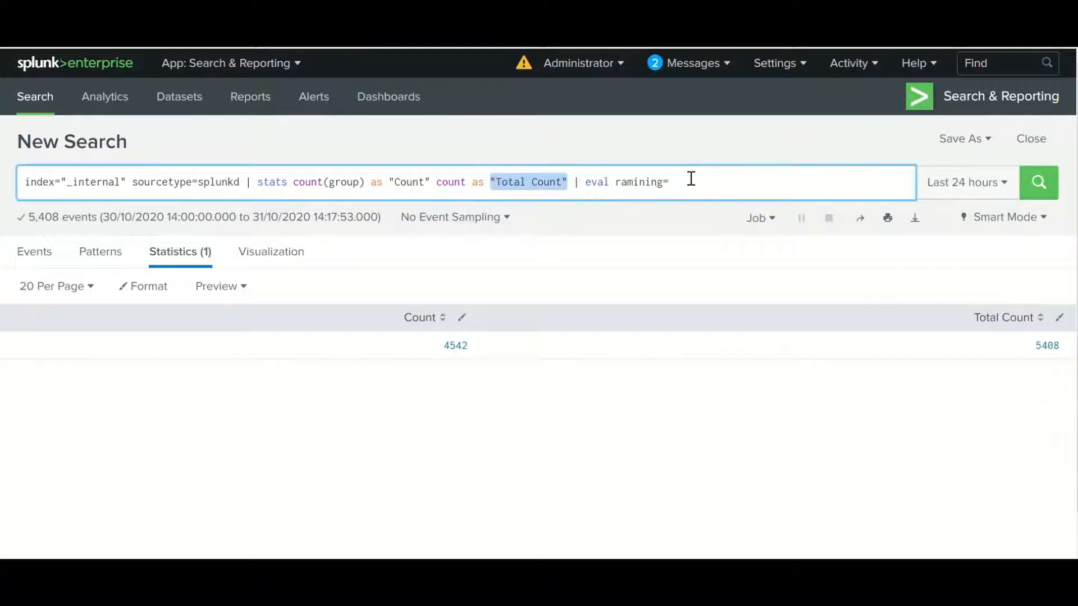
double_click(405, 181)
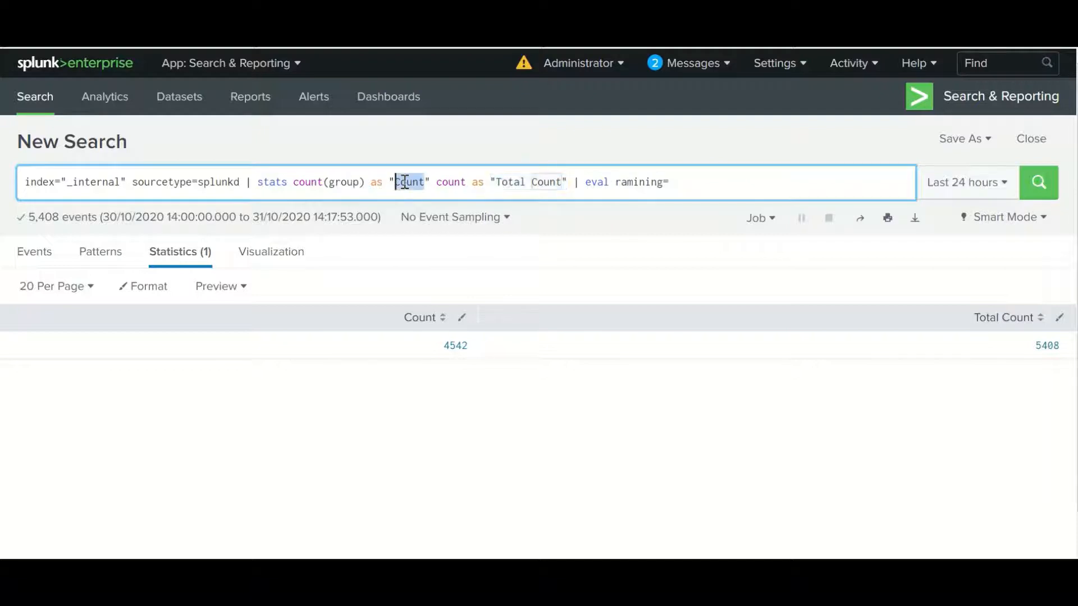
left_click(693, 180)
left_click_drag(692, 180, 574, 181)
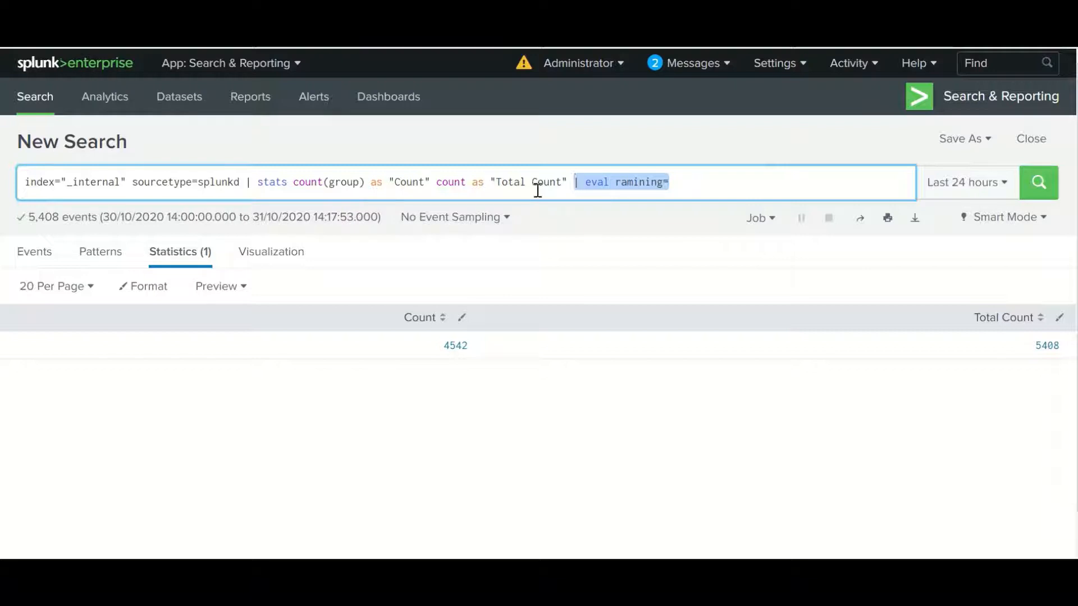
left_click(568, 181)
left_click(683, 183)
left_click_drag(671, 183, 574, 185)
left_click_drag(693, 183, 437, 188)
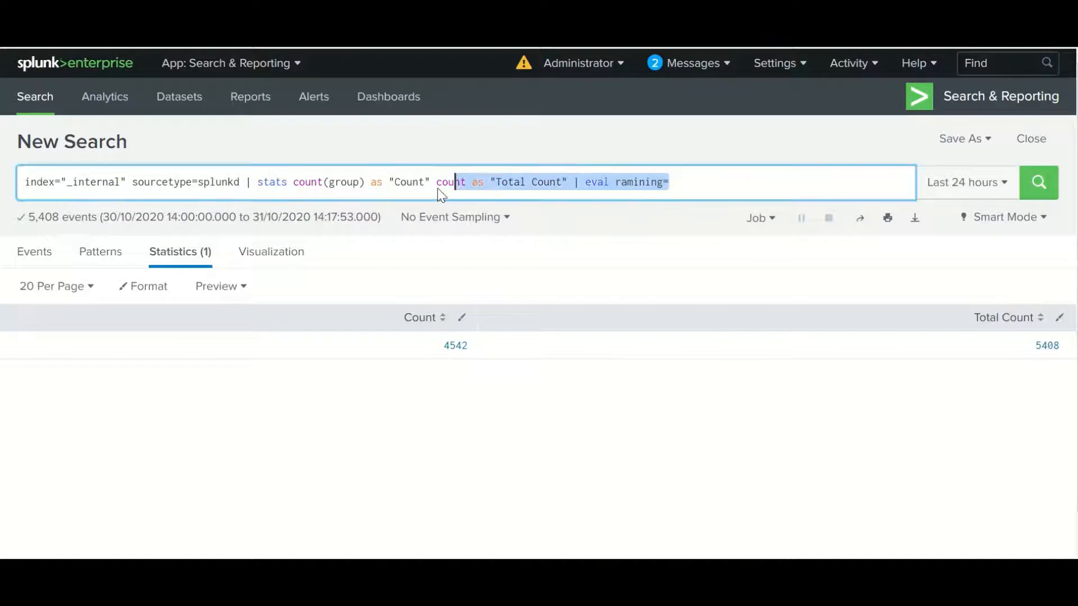
Reduce the stats command to count as "Count" by removing the group argument, the second count and the eval clause
left_click(357, 182)
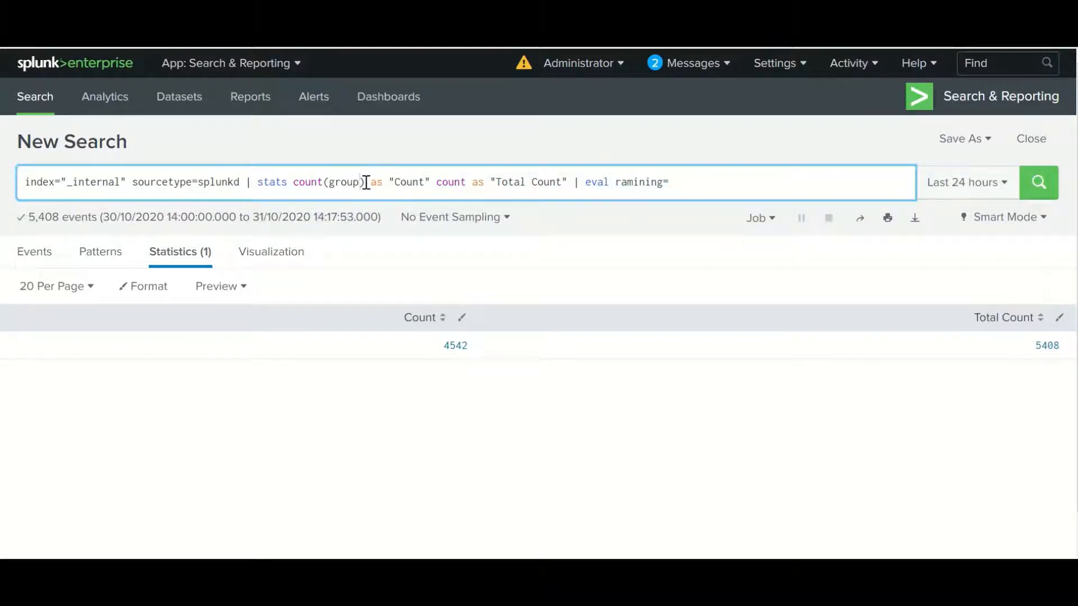
left_click_drag(366, 182, 324, 182)
key("BackSpace")
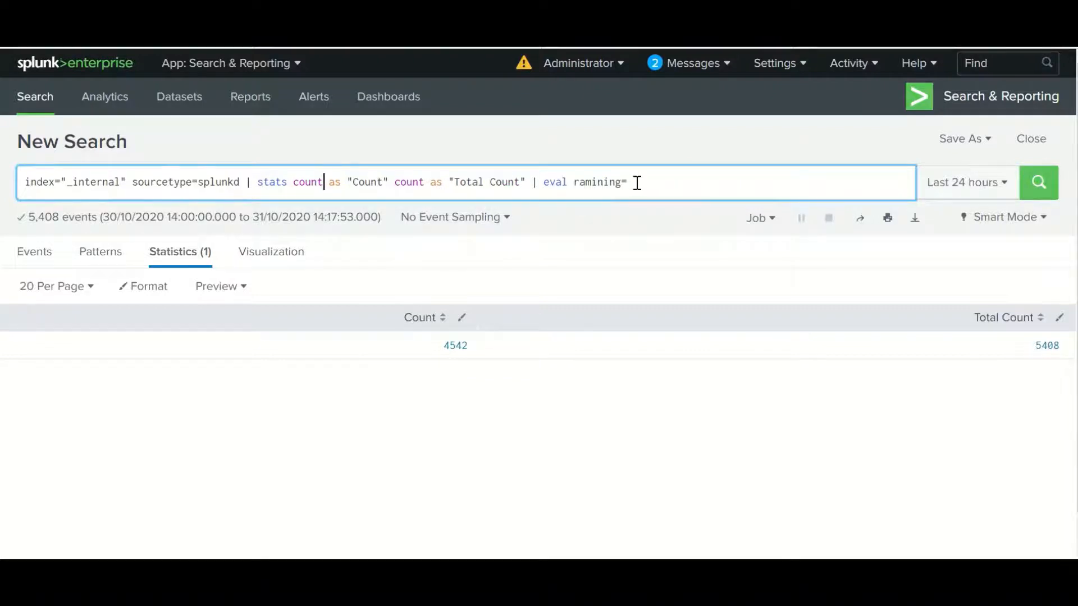
left_click_drag(635, 181, 397, 185)
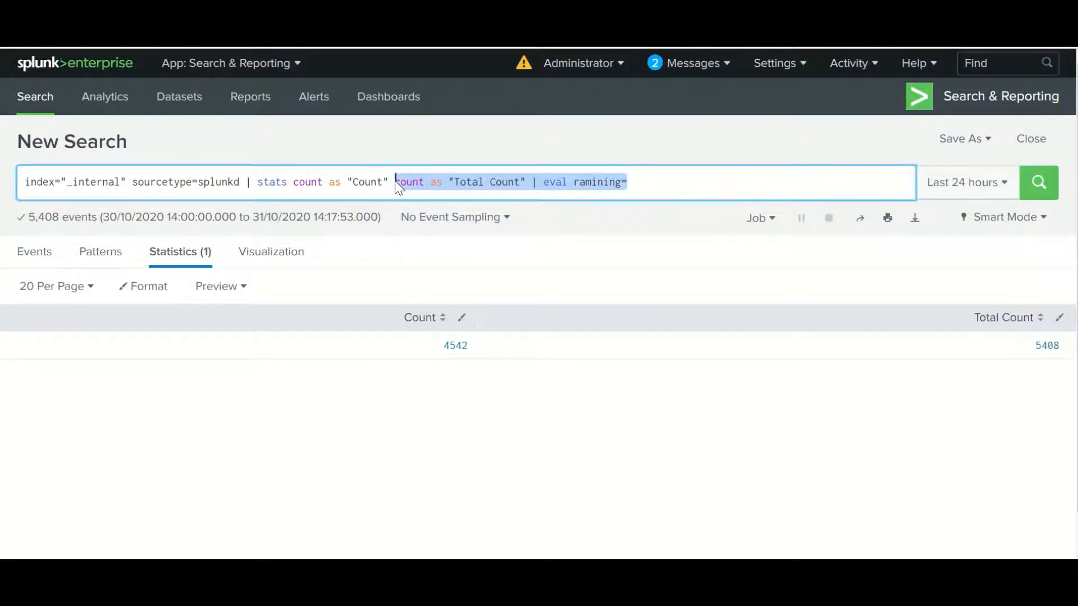
key("BackSpace")
Group the count with a by source clause after the alias and run the search
type("by co")
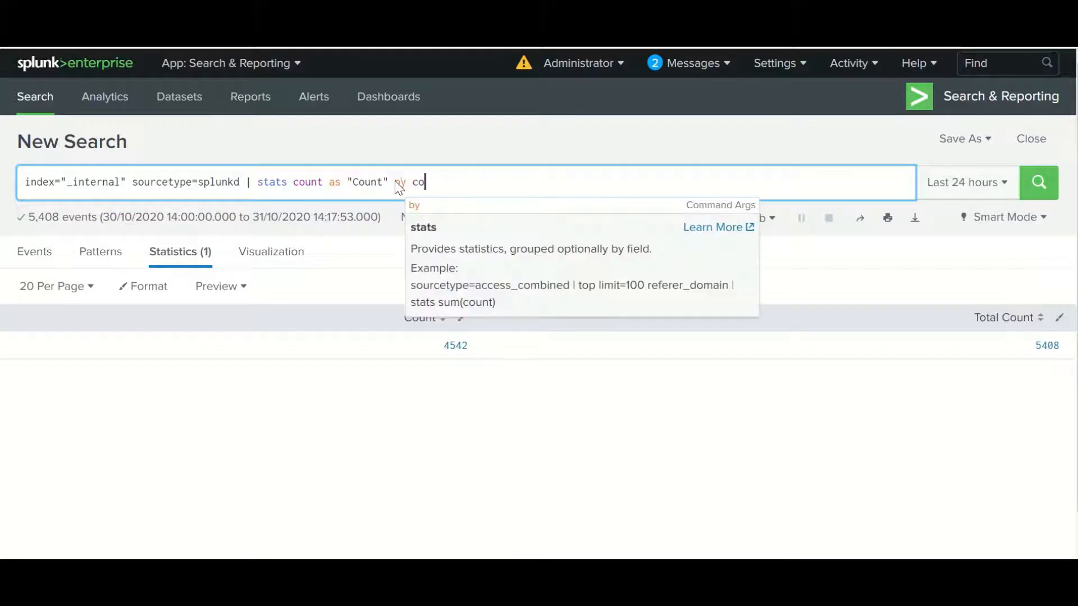
type("urce")
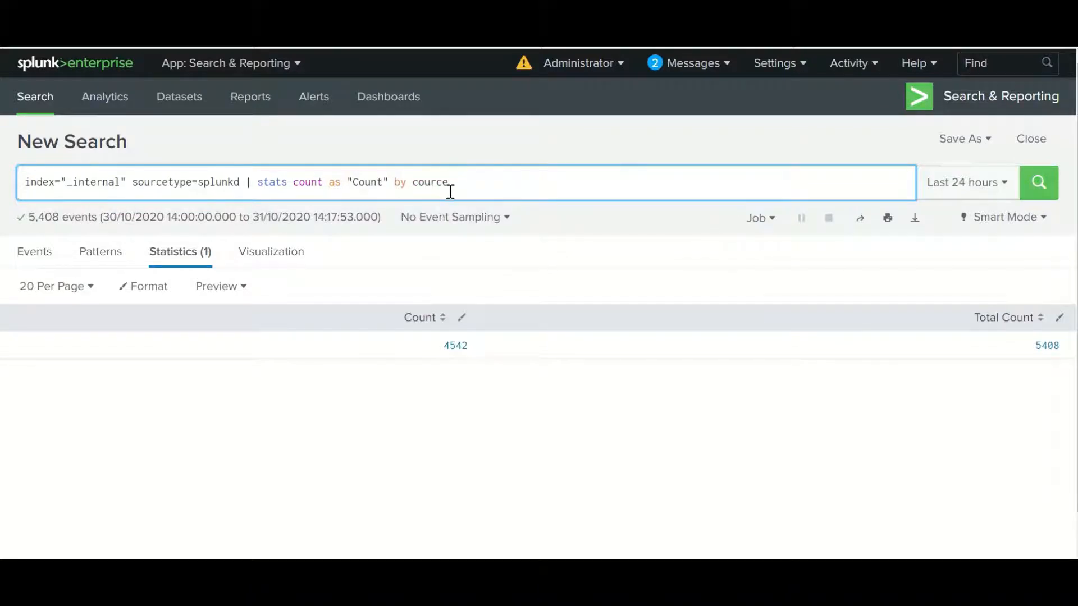
left_click(418, 183)
key("BackSpace")
type("s")
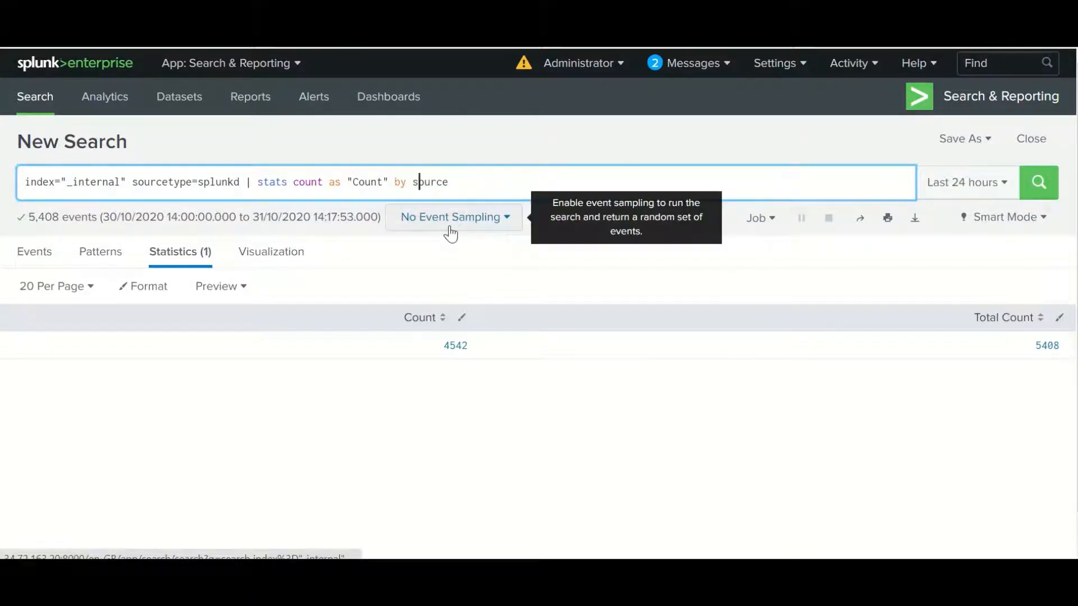
left_click(1038, 185)
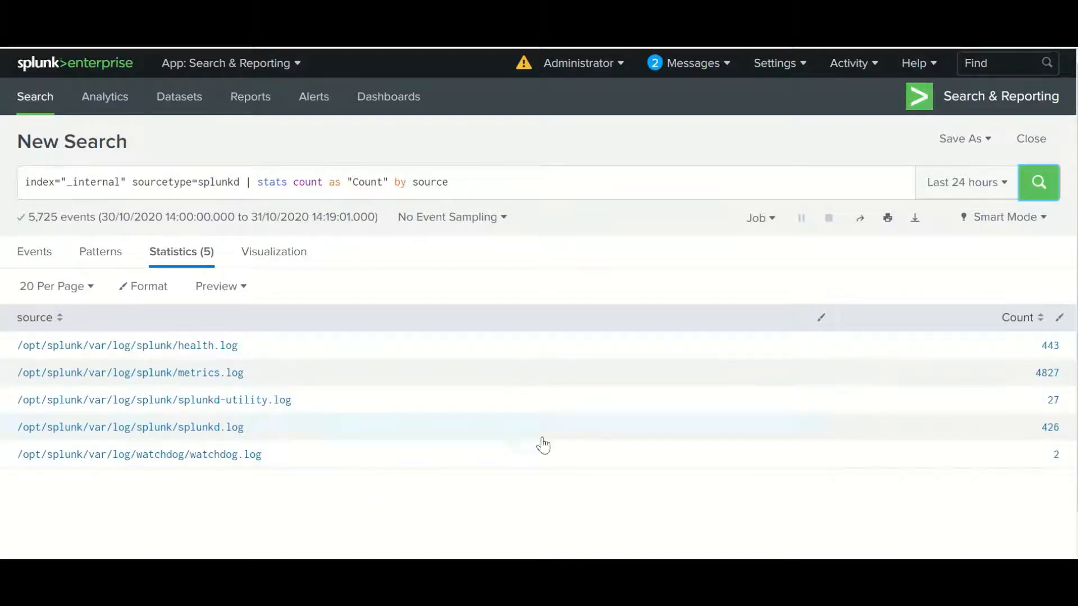
Add sourcetype and host after source in the by clause, rerun the search and examine the added columns
left_click(489, 191)
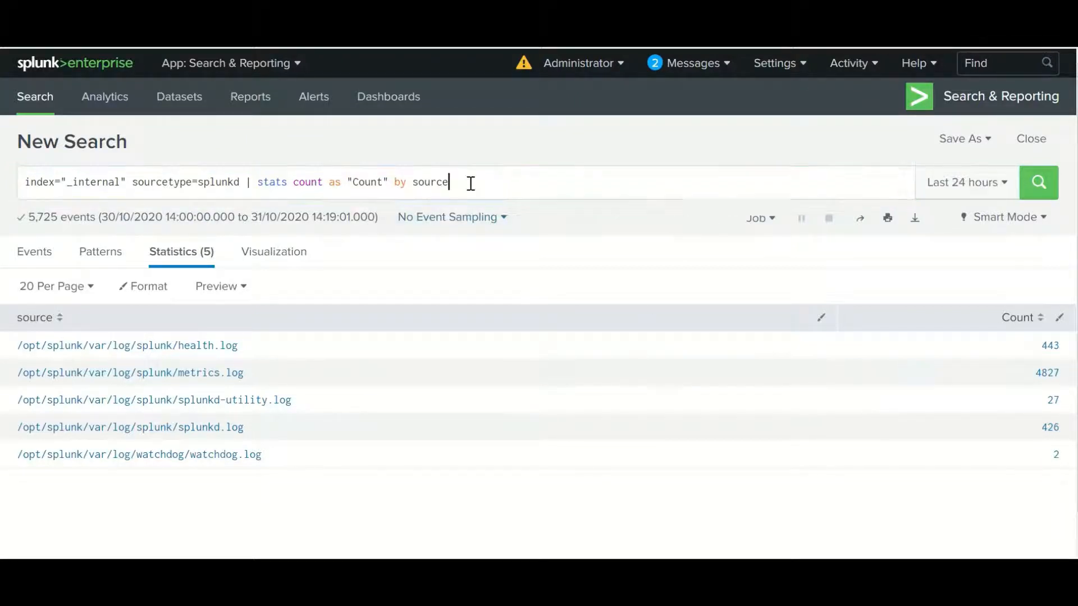
type("so")
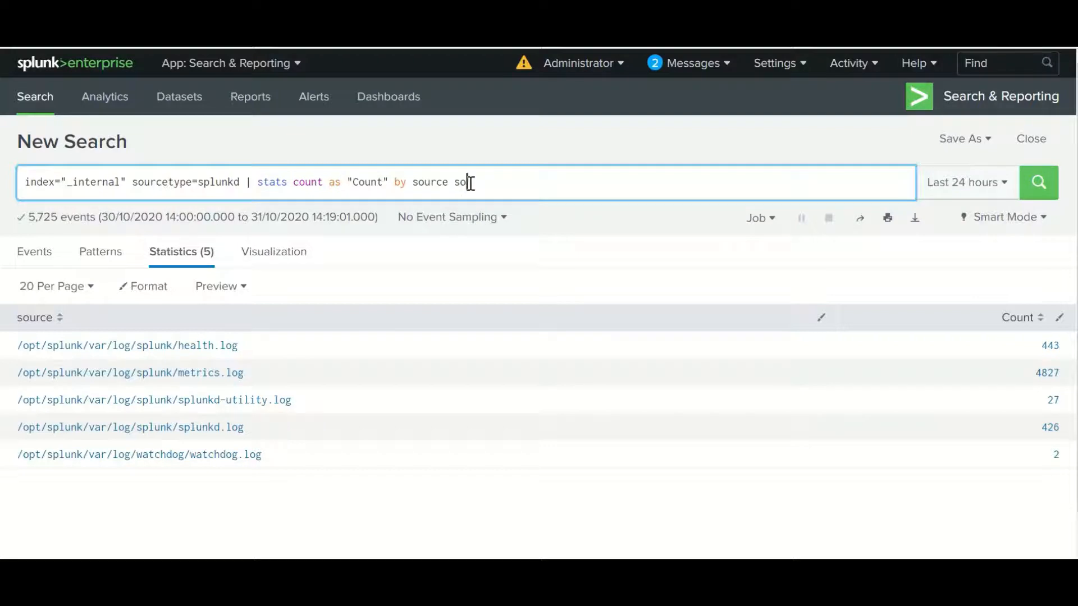
type("urce")
double_click(476, 184)
left_click(521, 193)
type("type host")
key("Return")
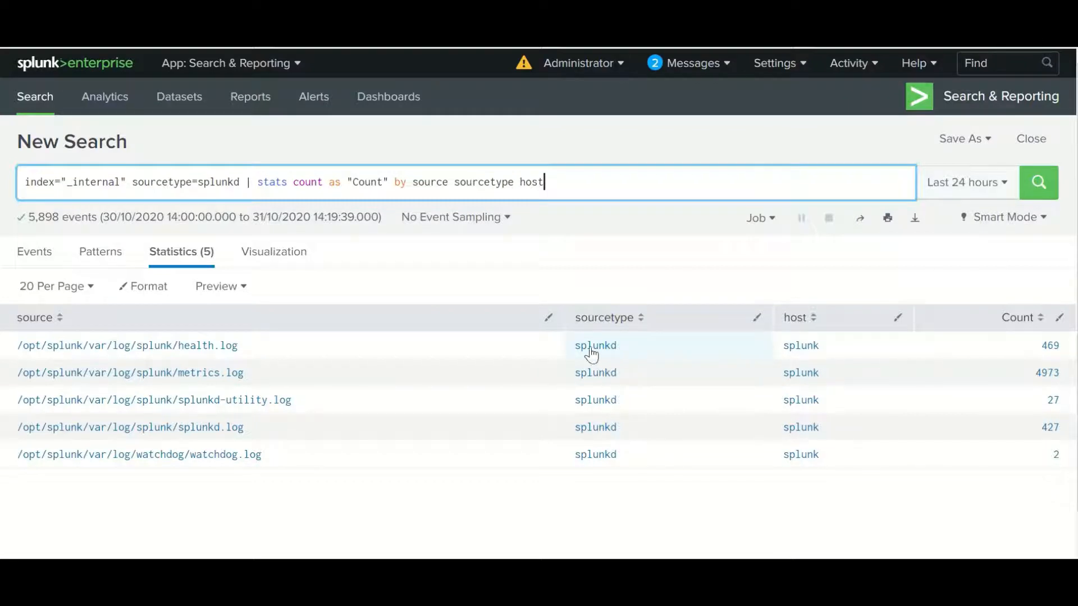
double_click(818, 351)
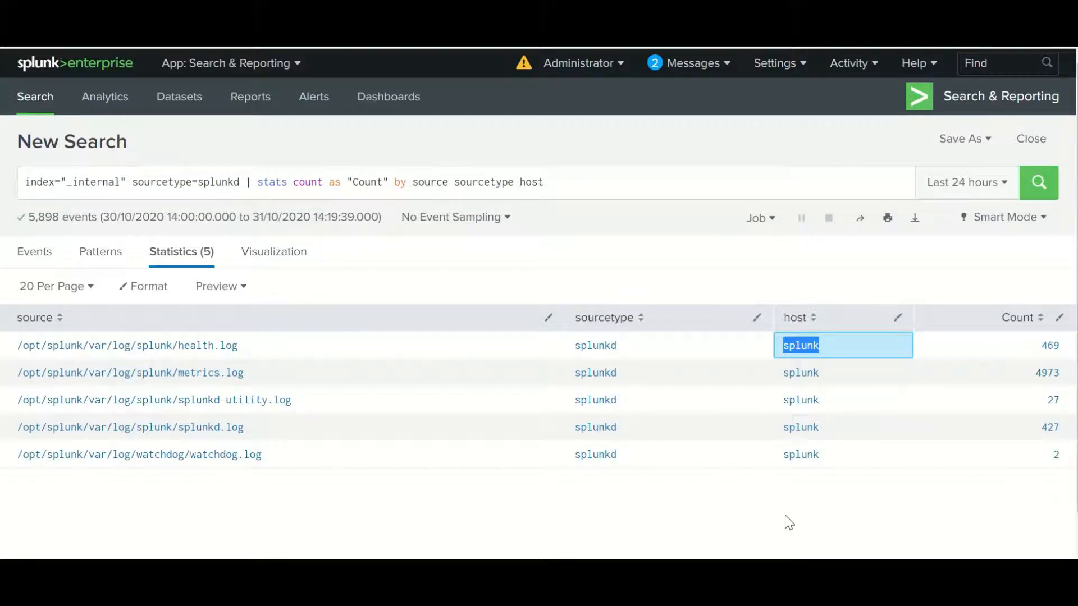
Separate the fields source, sourcetype and host in the by clause with commas, and rerun the search
left_click(450, 182)
type(",")
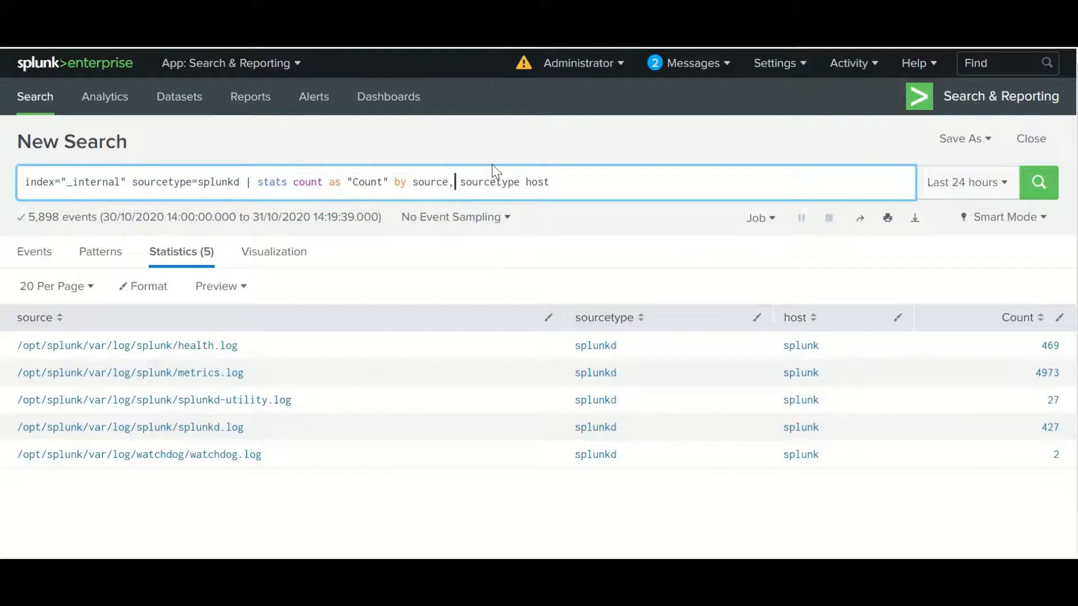
left_click(517, 182)
type(",")
key("Return")
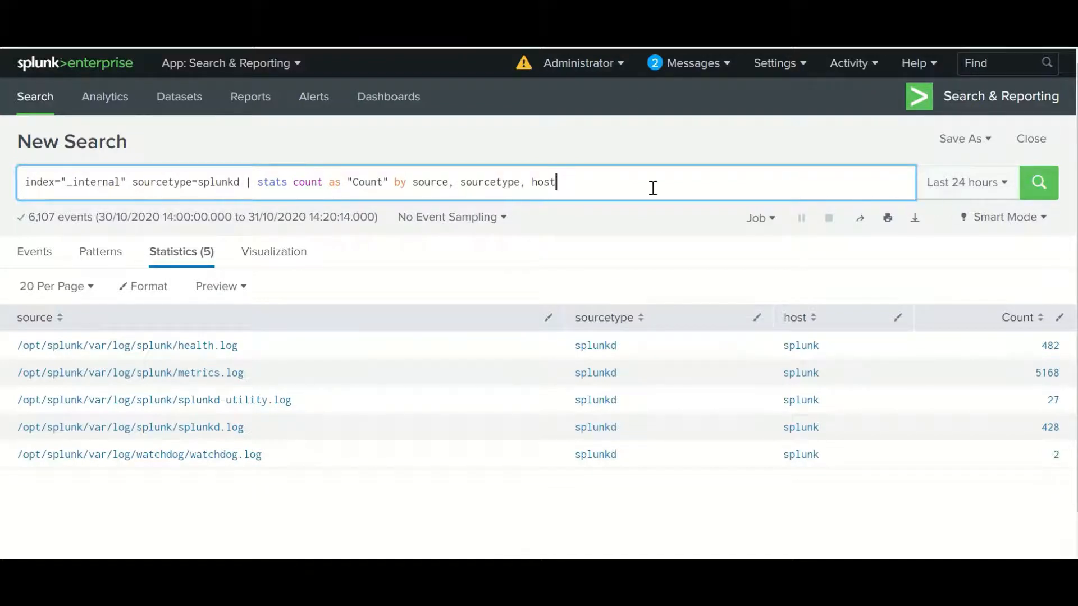
Examine the preset time ranges available for the search, keeping the last 24 hours
left_click(1008, 188)
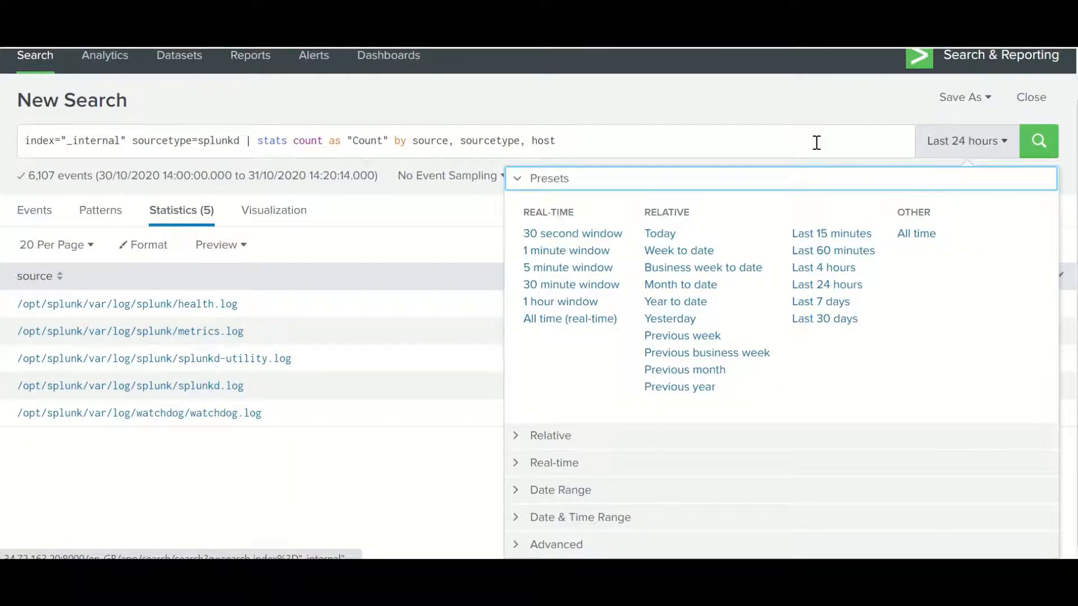
left_click(646, 149)
left_click(1003, 154)
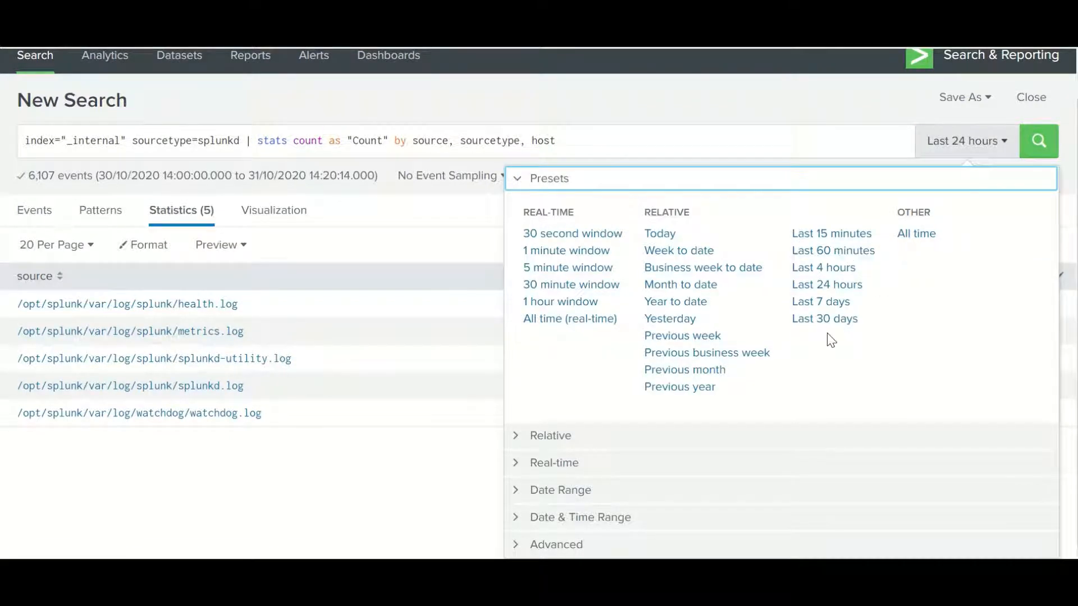
left_click(677, 142)
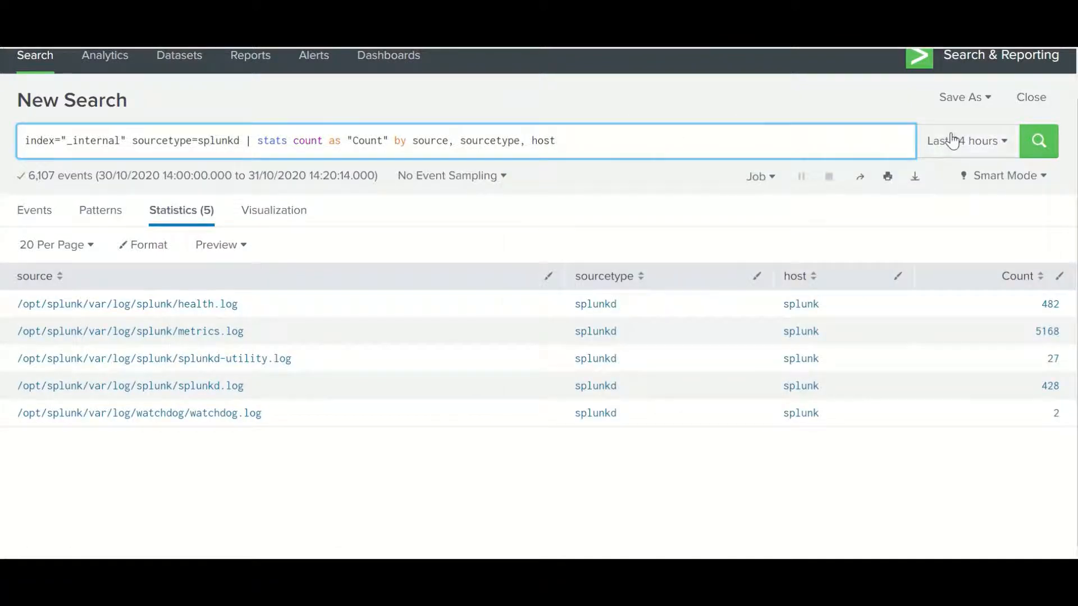
left_click(993, 143)
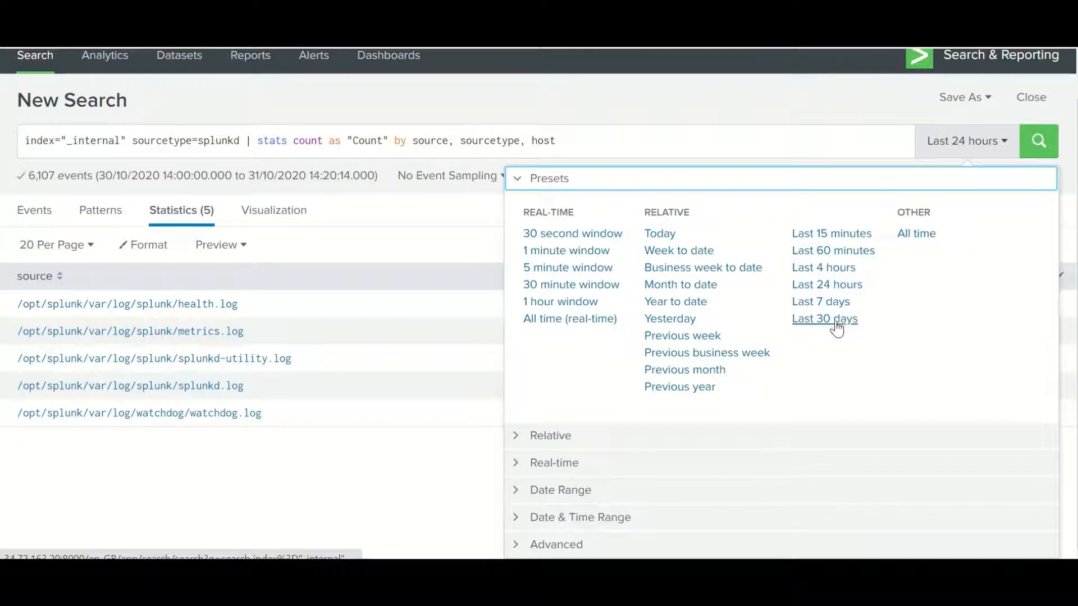
left_click(611, 137)
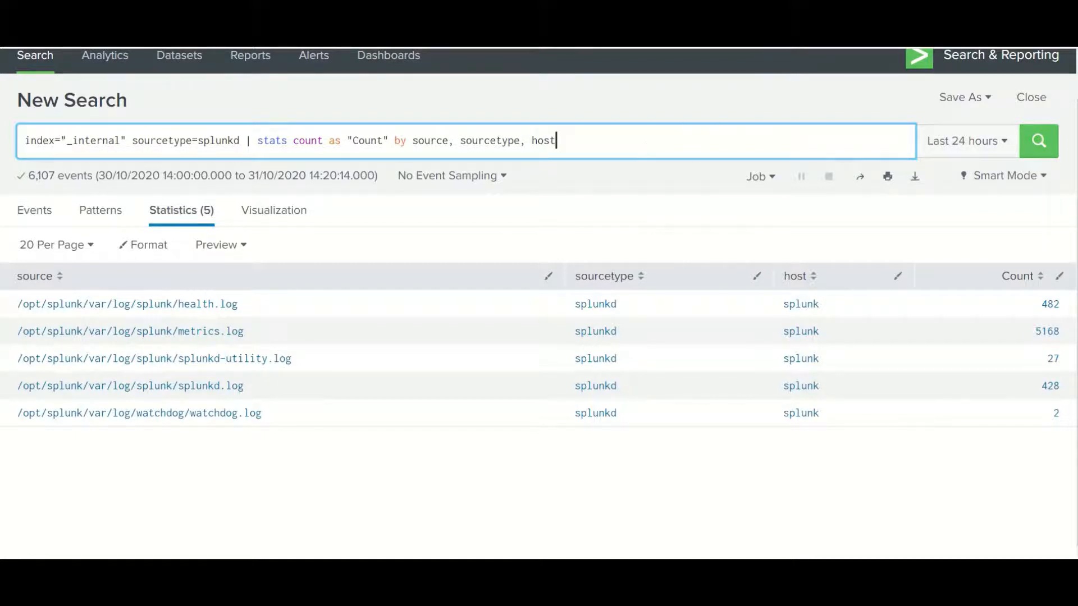
scroll(584, 190, "up", 1)
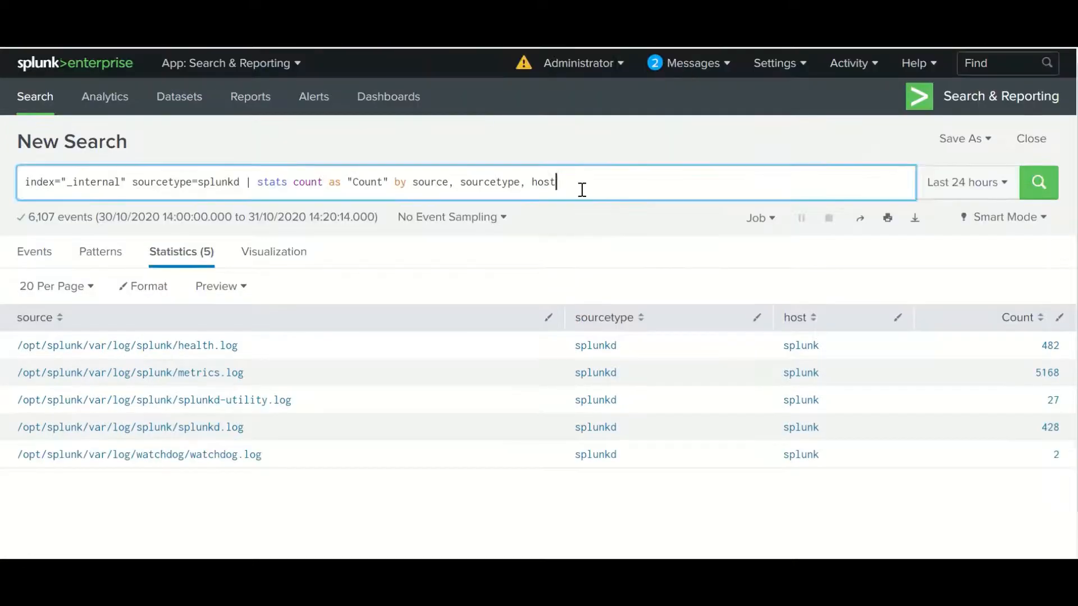
Replace the aliased and grouped count after the stats command with the distinct_count() function
left_click_drag(557, 181, 294, 180)
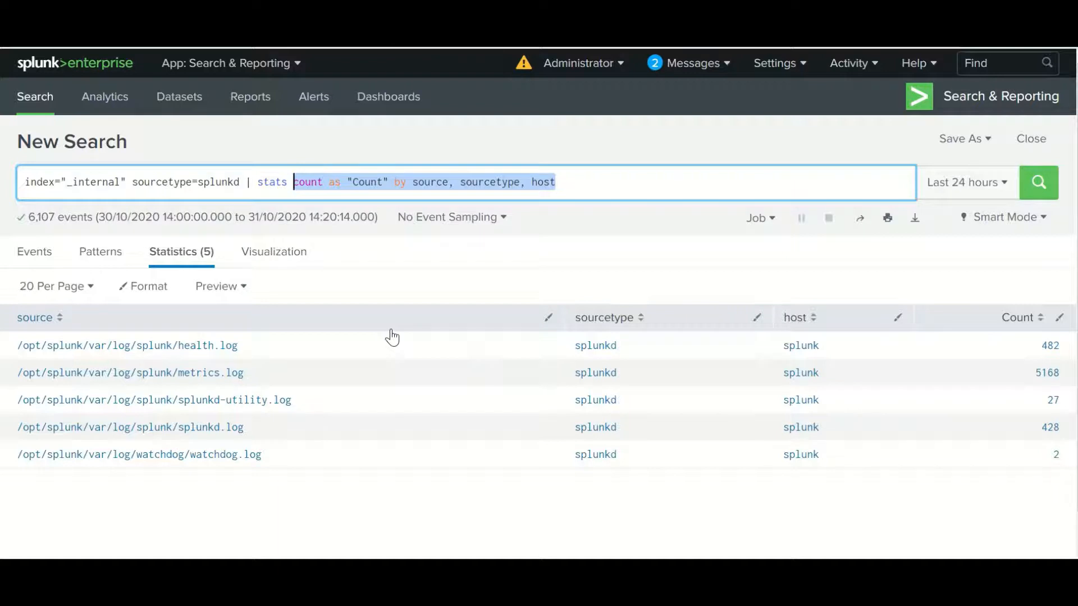
type("dictict_")
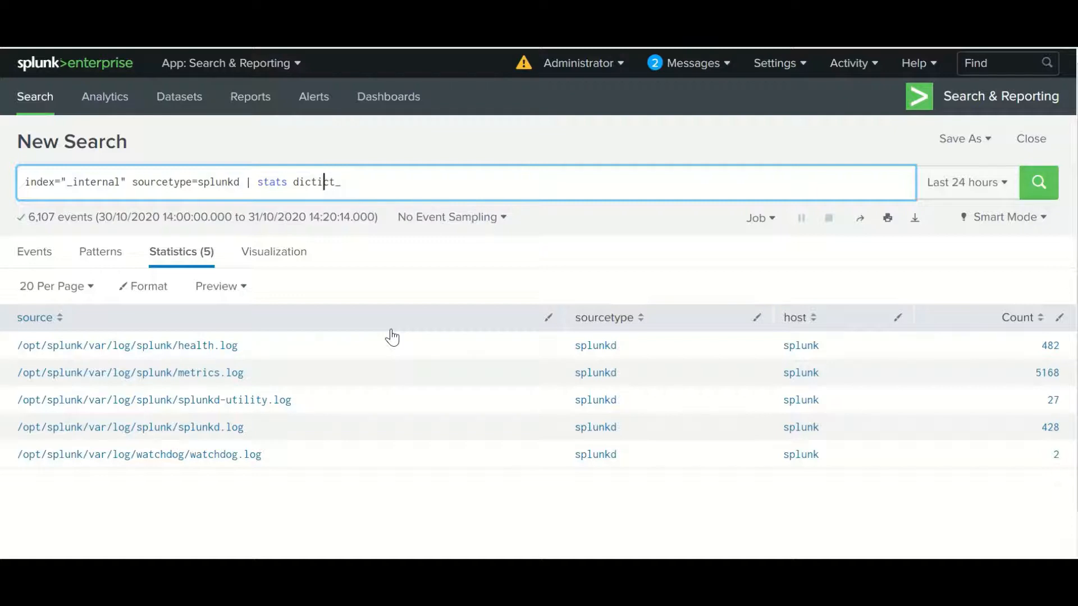
type("nct")
type("_coun")
type("t()")
key("Left")
key("BackSpace")
type("s")
key("Right")
key("Right")
key("Right")
key("Right")
key("Right")
key("Right")
key("Right")
key("Right")
key("Right")
key("Right")
Shorten the distinct_count function in the stats command to its abbreviation dc
key("BackSpace")
key("BackSpace")
key("BackSpace")
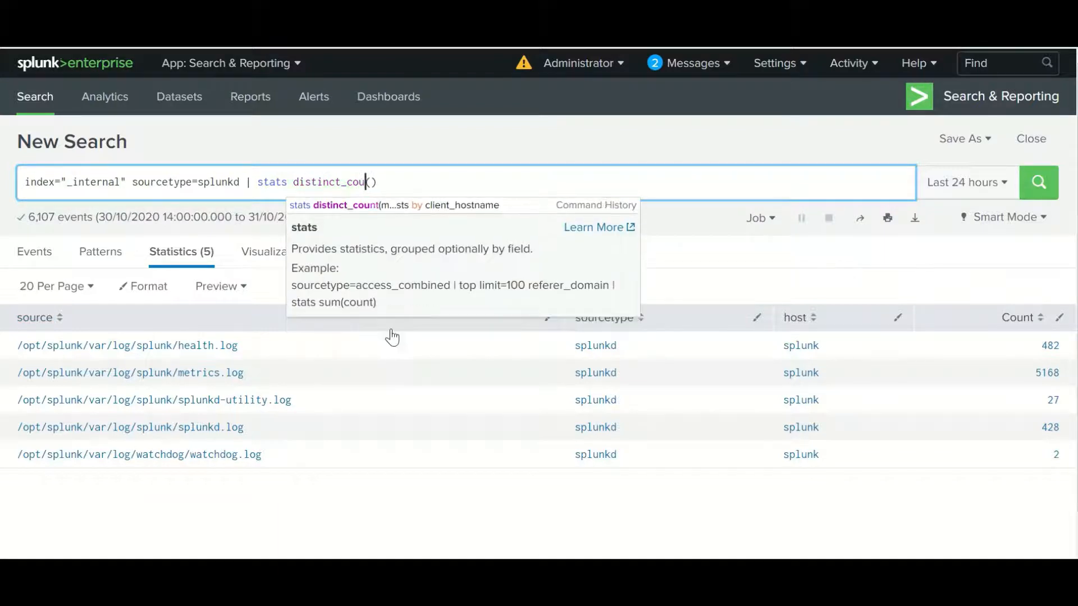
key("BackSpace")
key("BackSpace")
key("BackSpace")
key("BackSpace")
key("BackSpace")
key("BackSpace")
key("BackSpace")
key("BackSpace")
key("BackSpace")
key("BackSpace")
key("BackSpace")
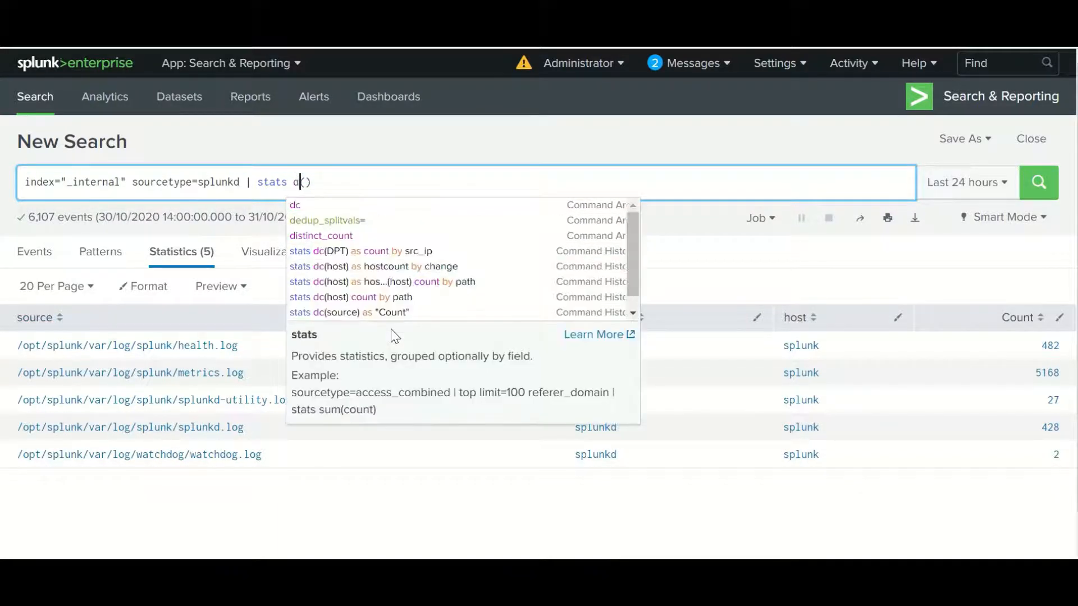
type("c(")
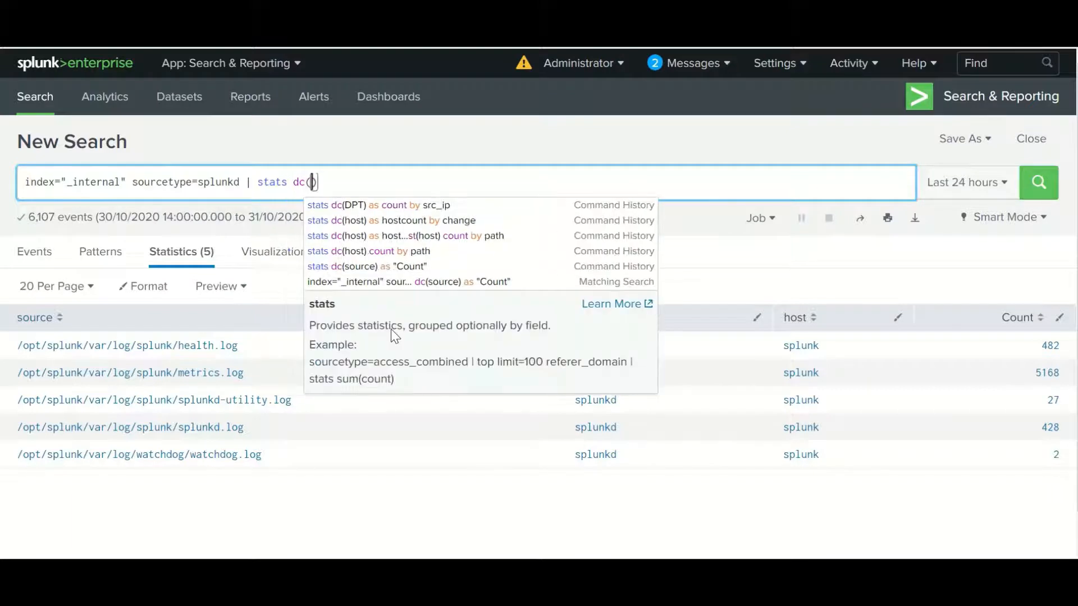
Enter source as the field of the dc function and run the search
type("souce")
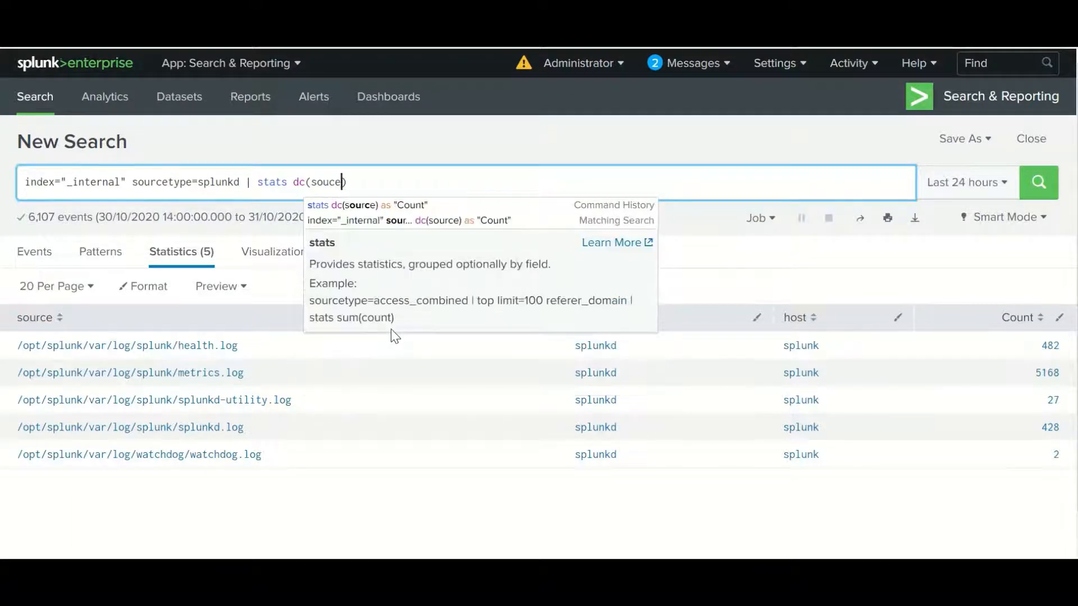
type("rc")
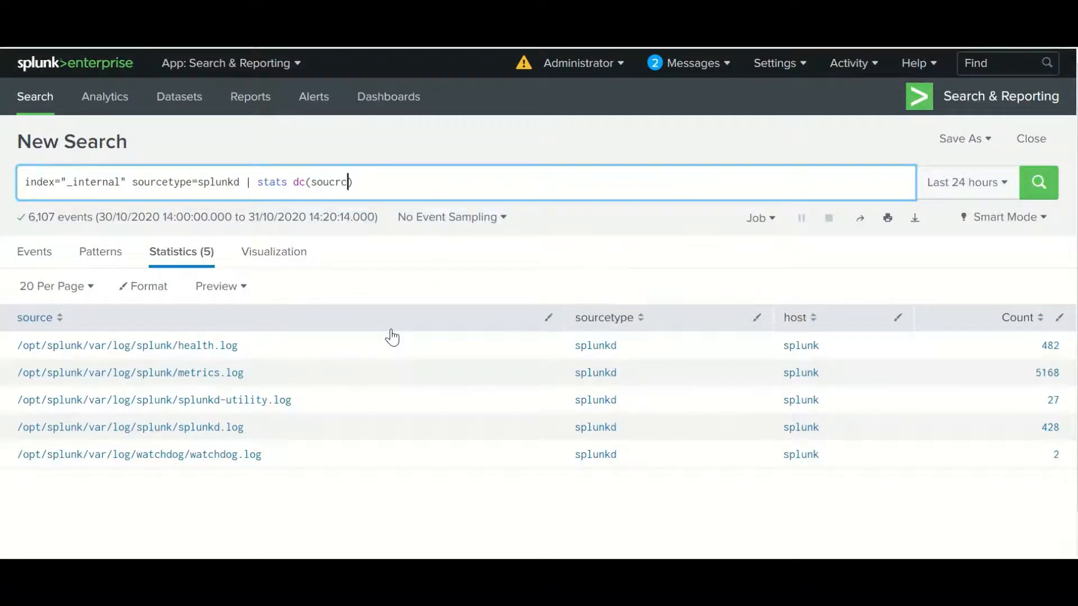
key("BackSpace")
key("BackSpace")
key("BackSpace")
type("rce")
key("Left")
key("Left")
key("Left")
key("Left")
key("Left")
key("Left")
key("Left")
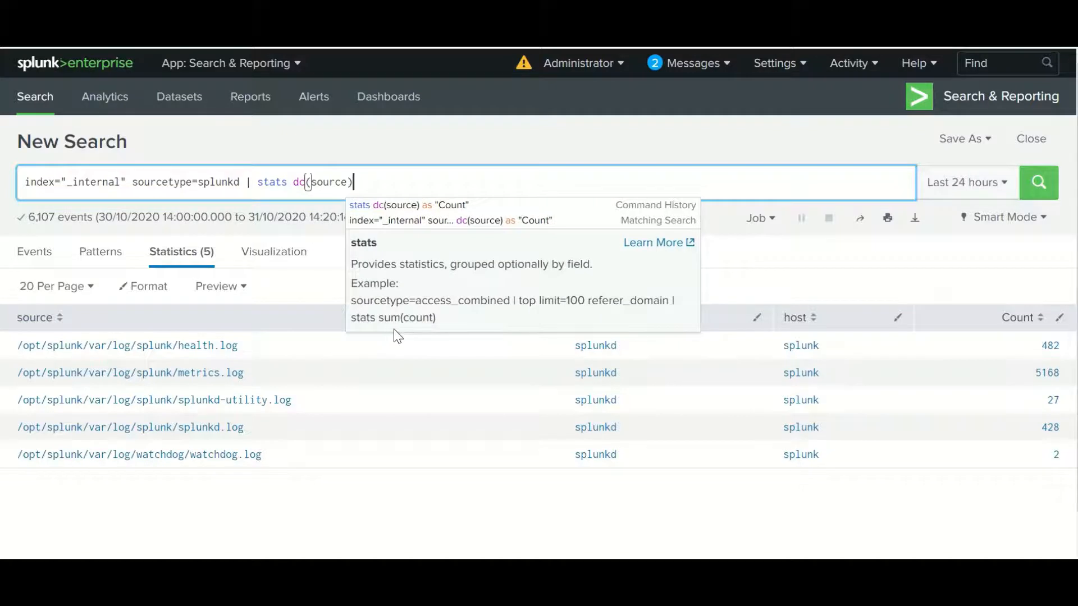
left_click(1049, 190)
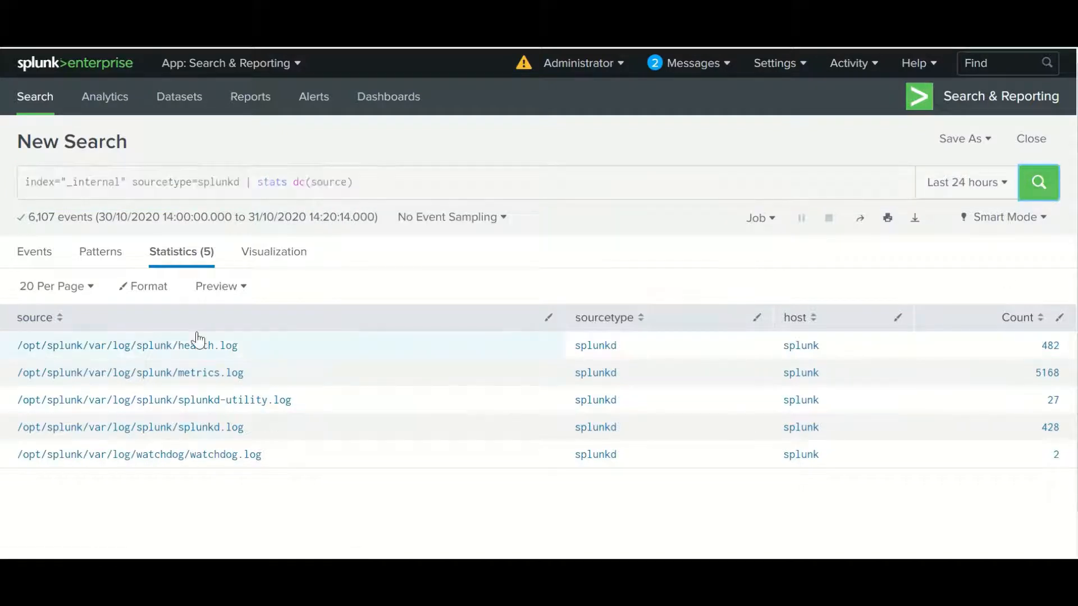
left_click(380, 182)
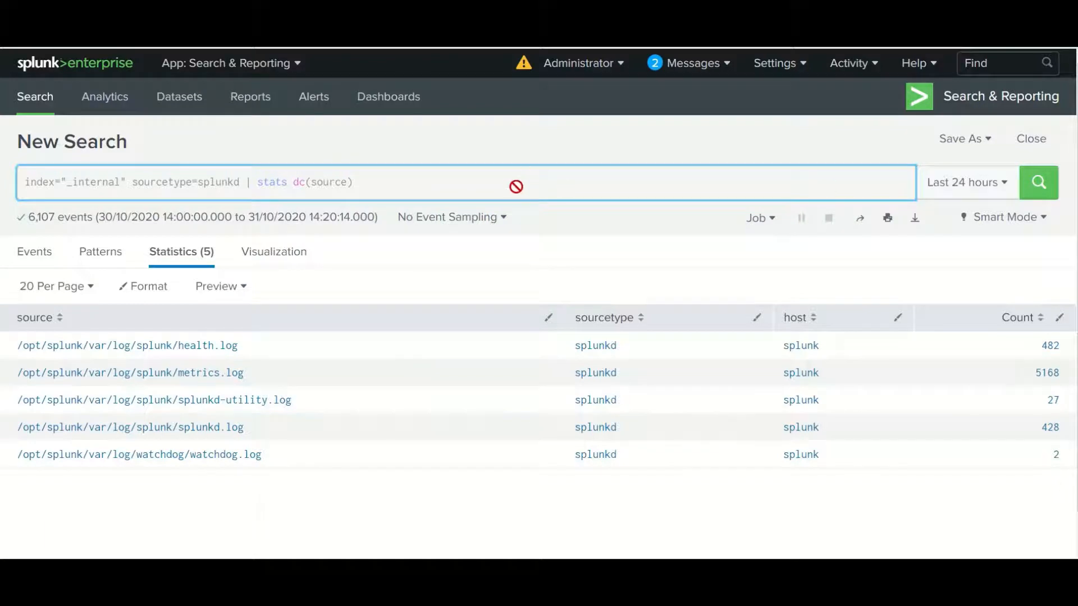
left_click(1036, 183)
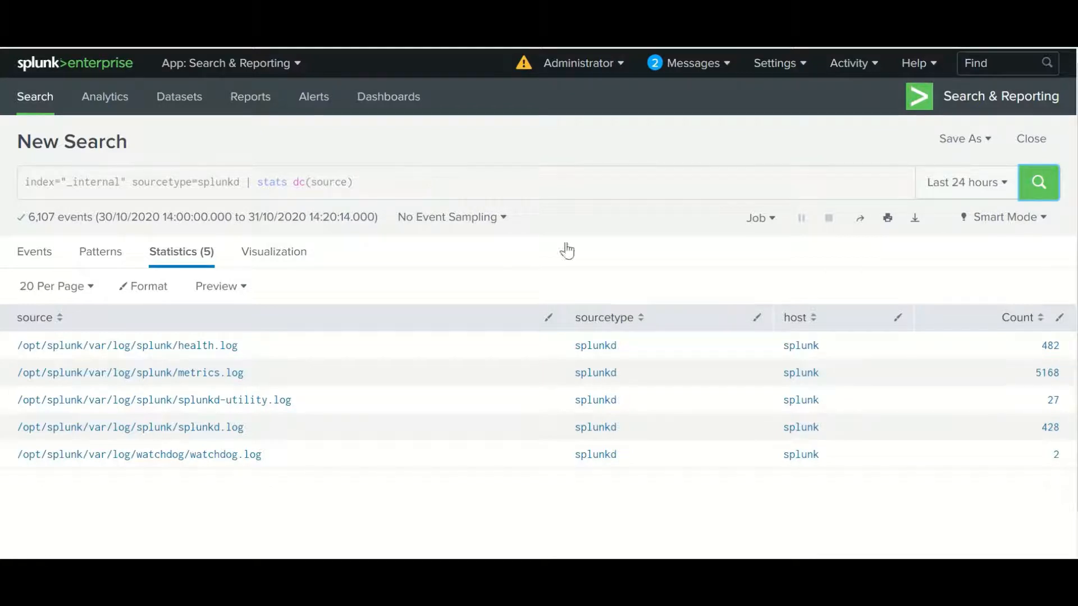
Alias the dc(source) result as "Distinct count of source", rerun the search and check the column header
left_click(405, 185)
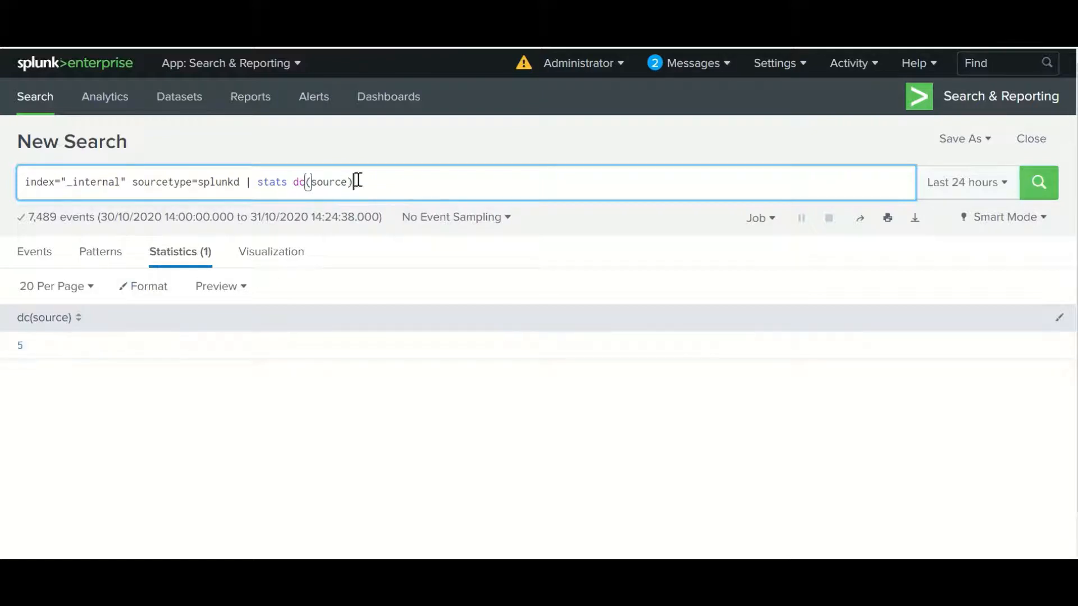
left_click_drag(348, 182, 312, 182)
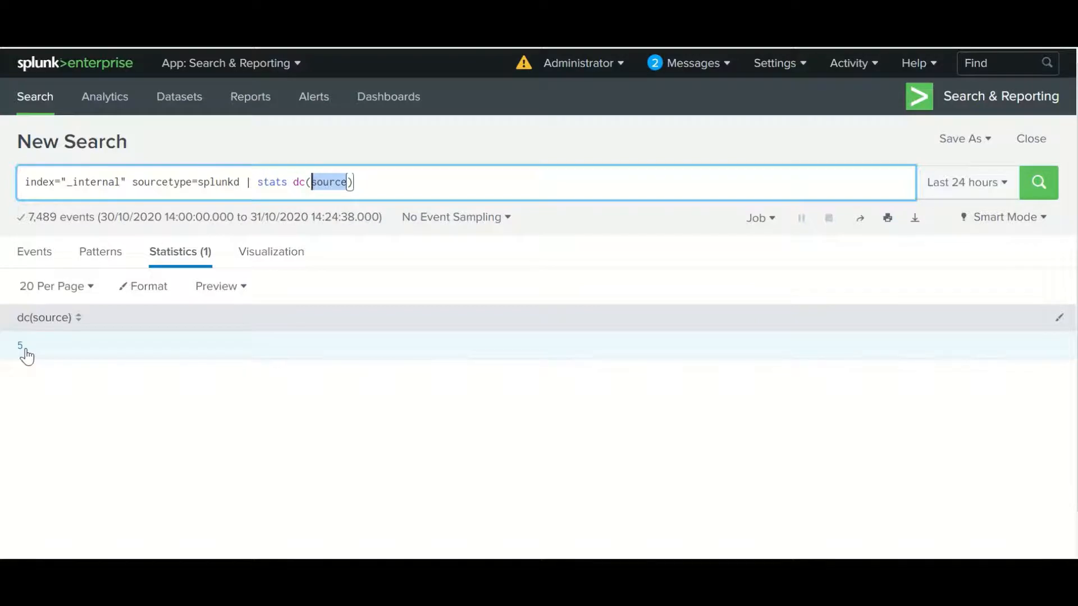
left_click(371, 183)
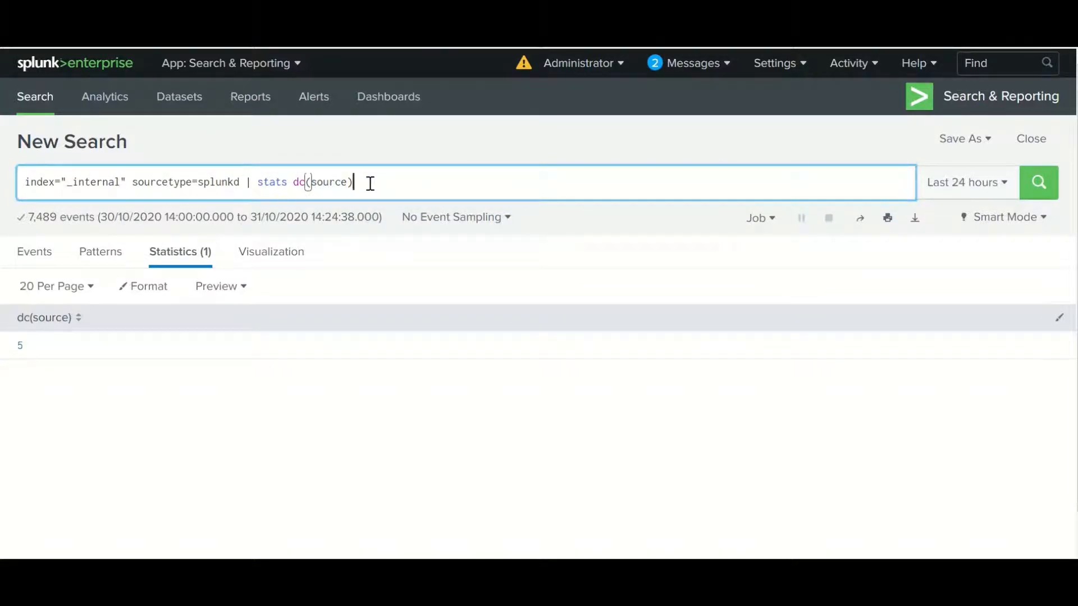
left_click(431, 52)
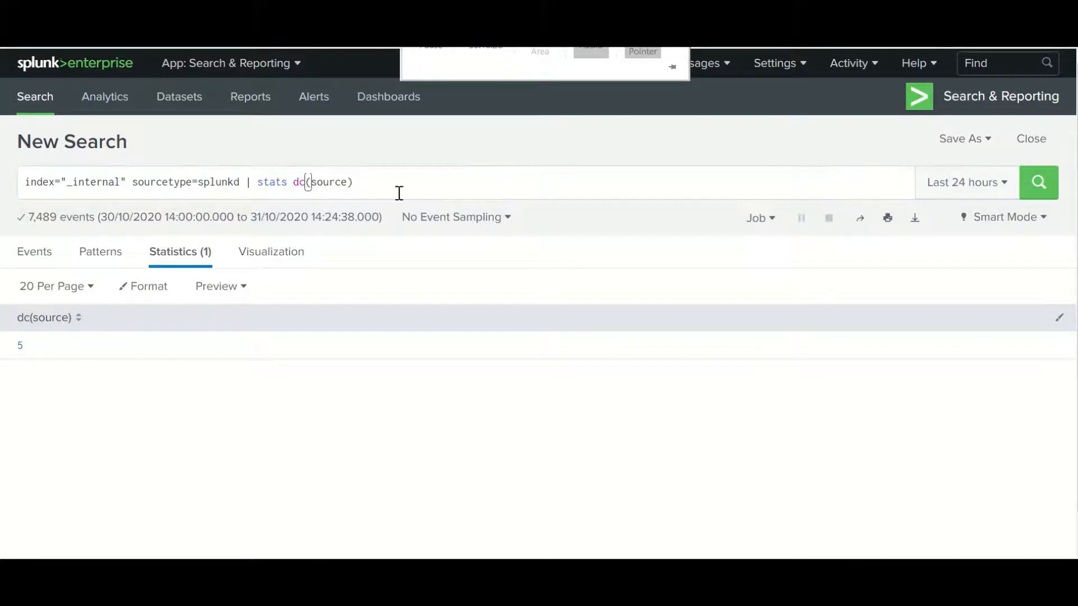
left_click(399, 190)
type("as")
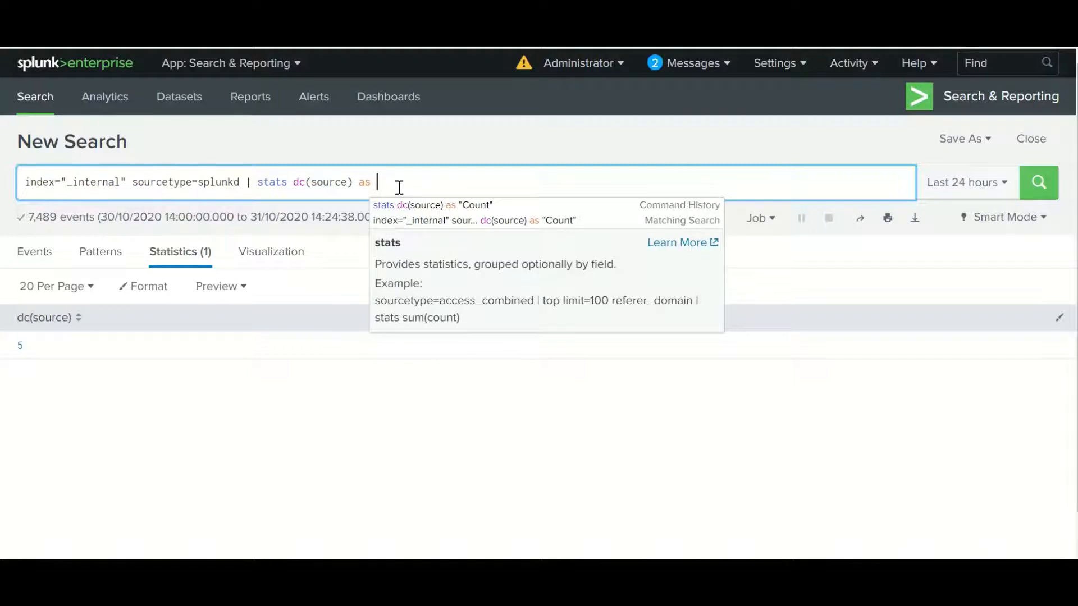
type(" \"D")
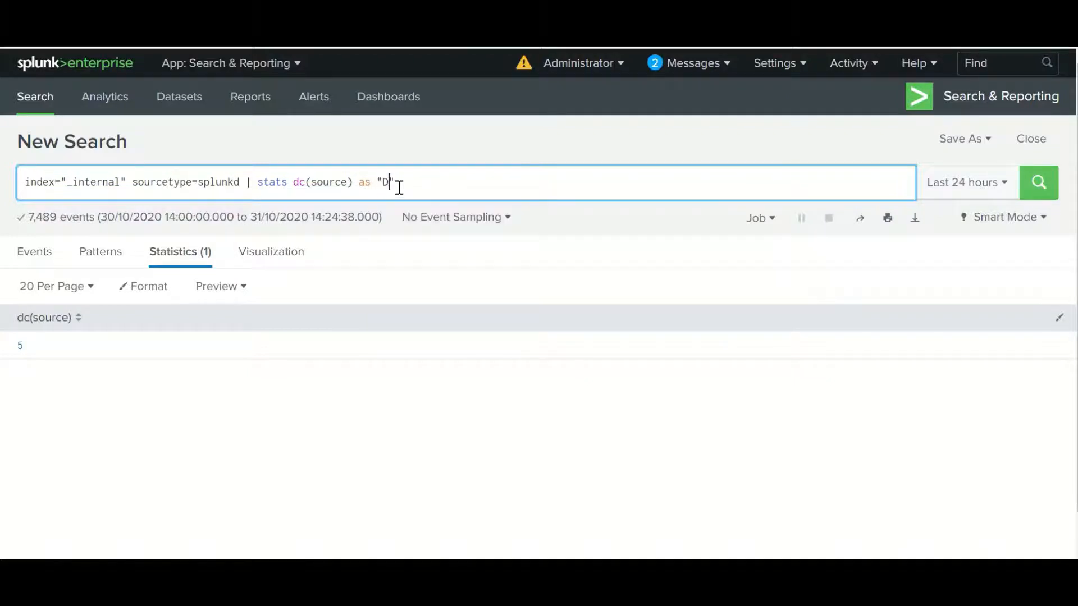
type("istictn")
key("BackSpace")
key("BackSpace")
type("nct count of source")
key("Return")
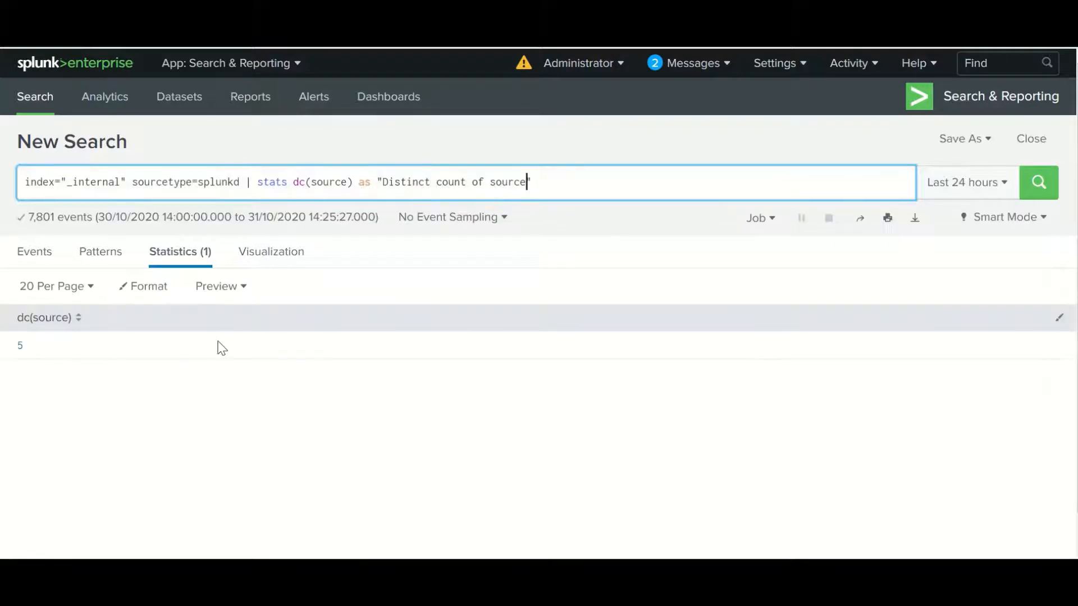
left_click(19, 328)
left_click(88, 325)
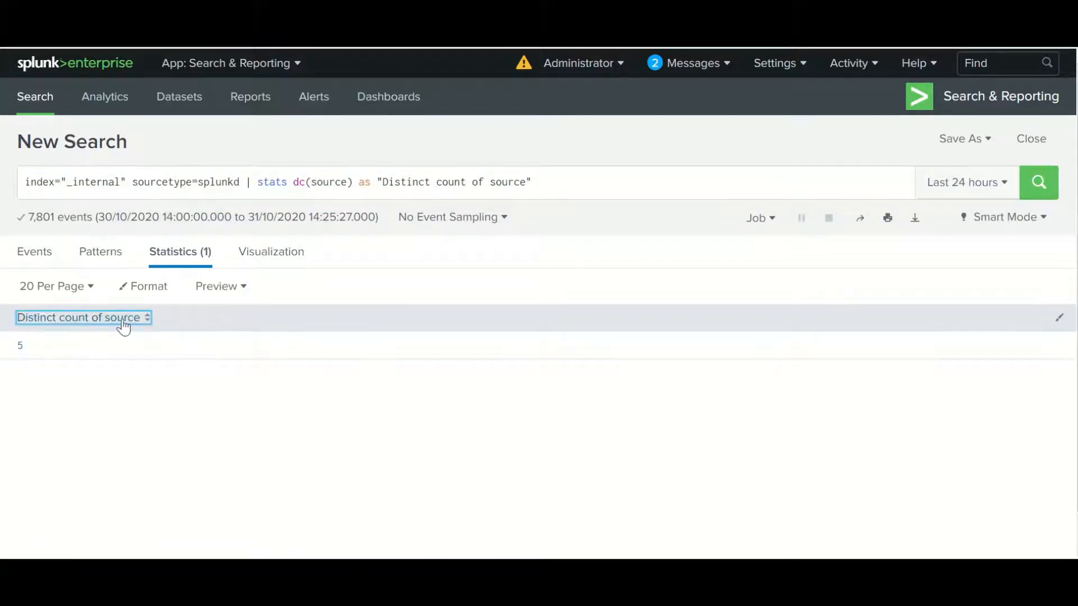
Rerun the search without the stats clause and append a stats command with an empty sum() function
left_click(552, 185)
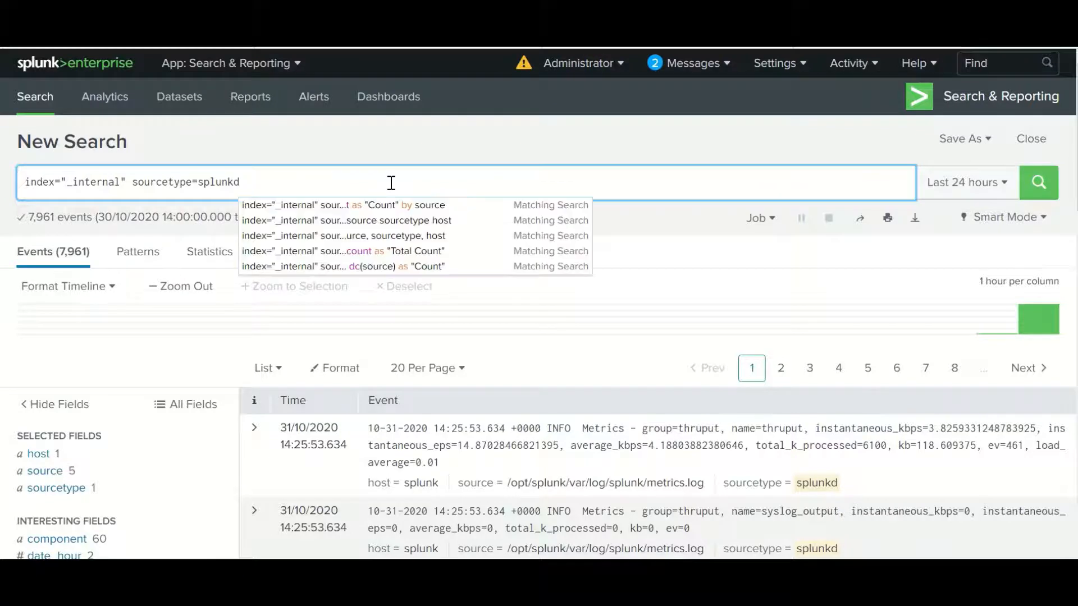
type("stat")
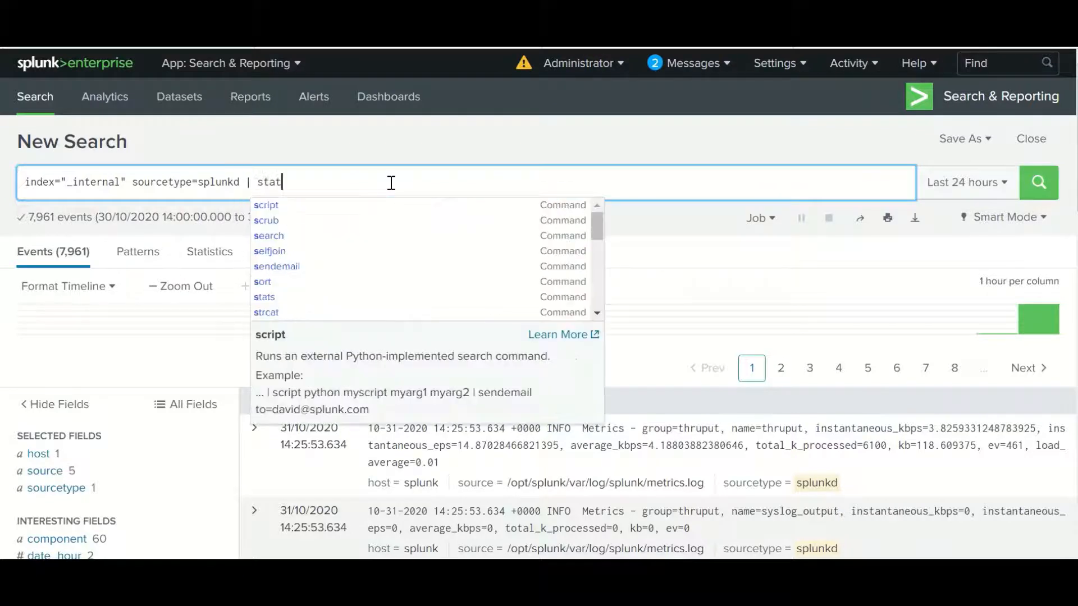
type("s sum")
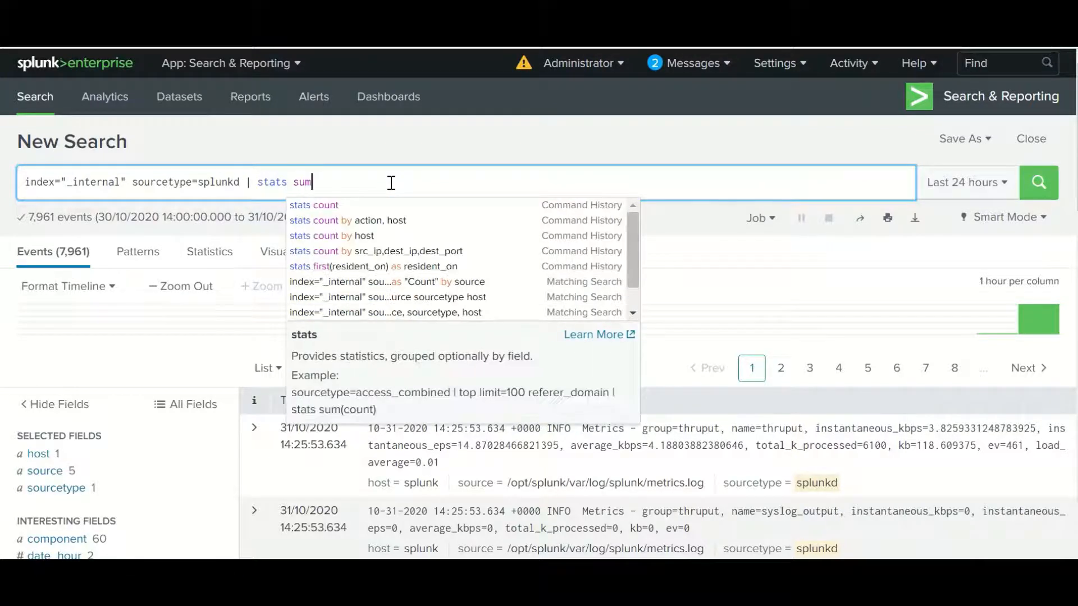
type("(")
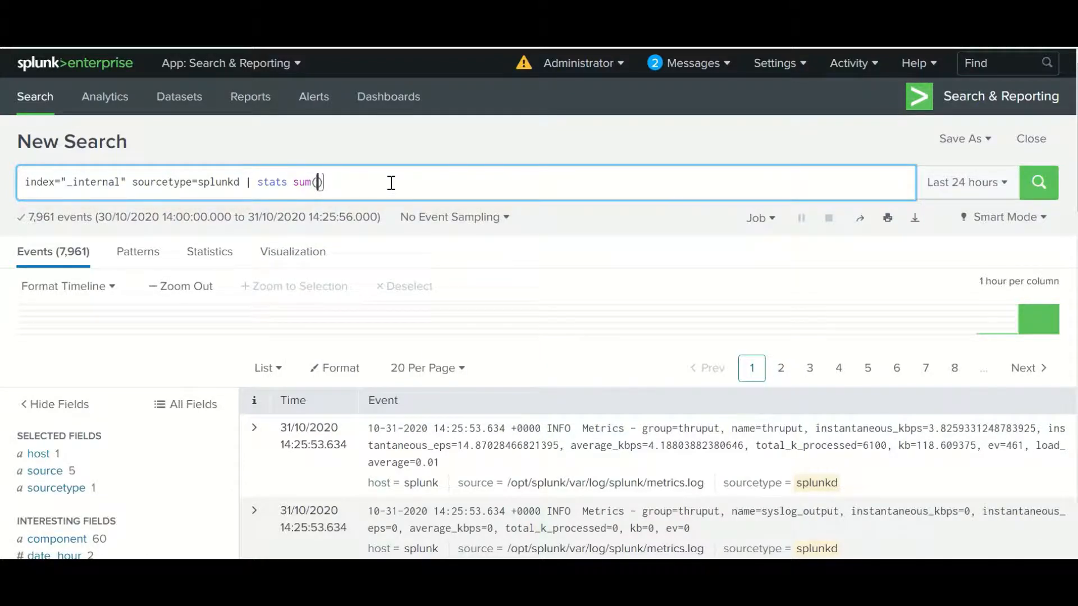
Copy the field name average_kbps from the first event into the sum function and run the search
scroll(539, 303, "down", 3)
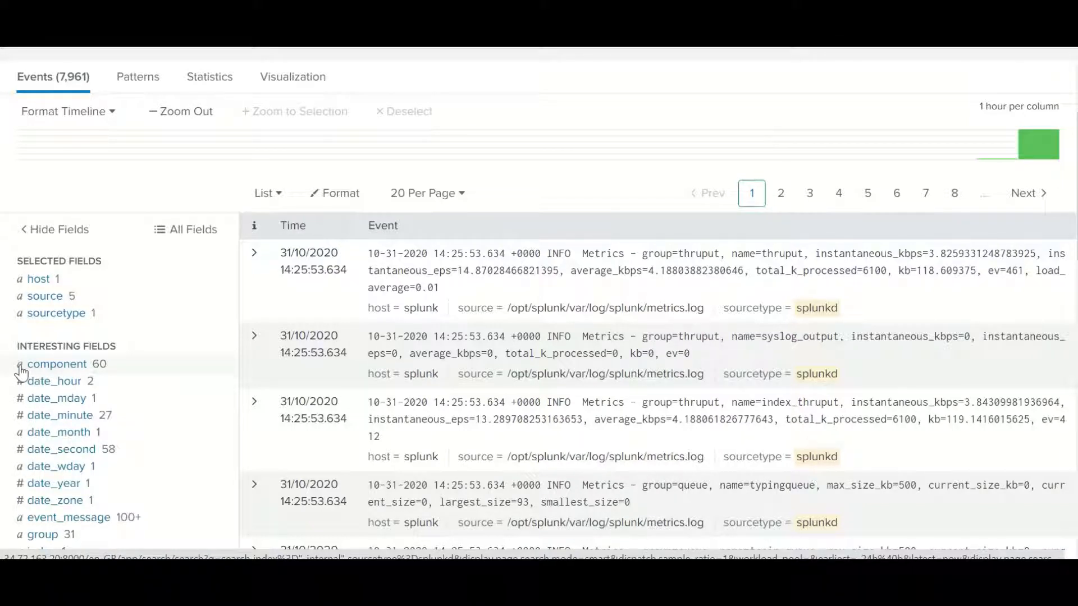
scroll(586, 338, "up", 3)
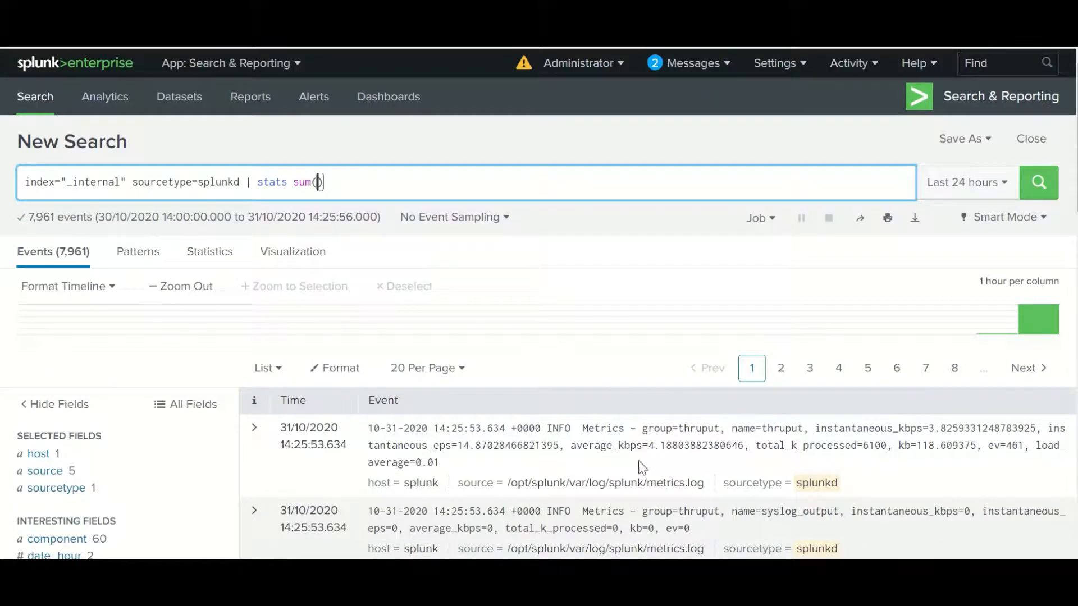
left_click_drag(570, 446, 641, 448)
key("ctrl+c")
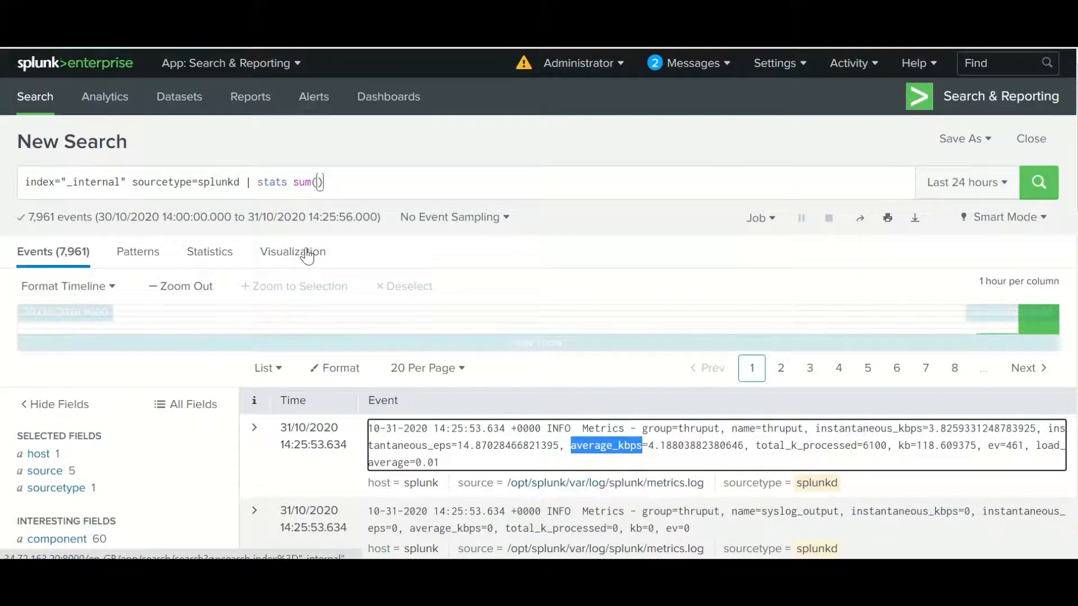
left_click(317, 182)
key("ctrl+v")
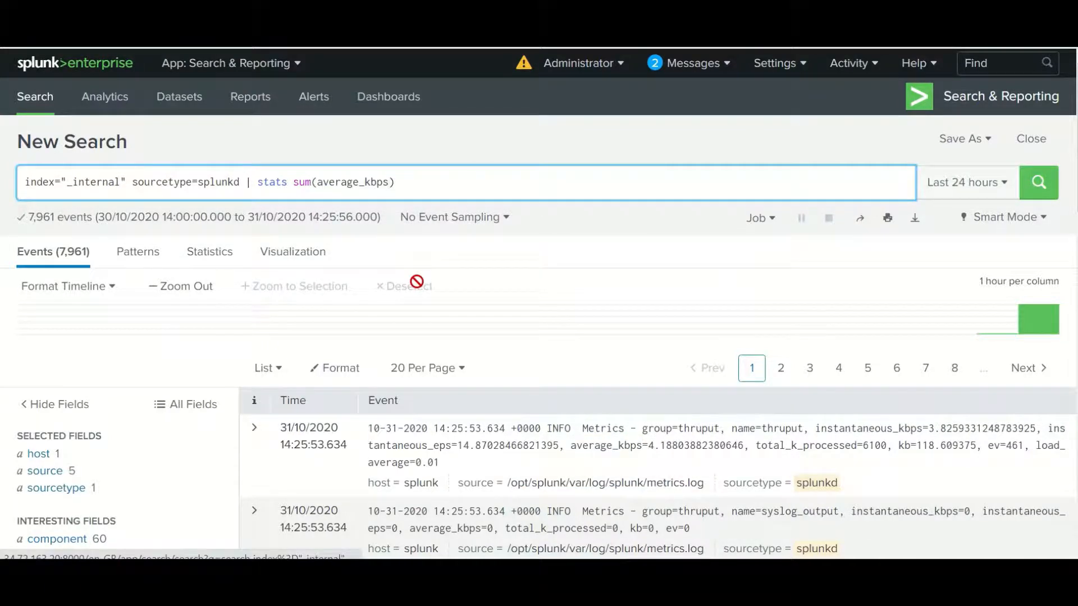
key("Return")
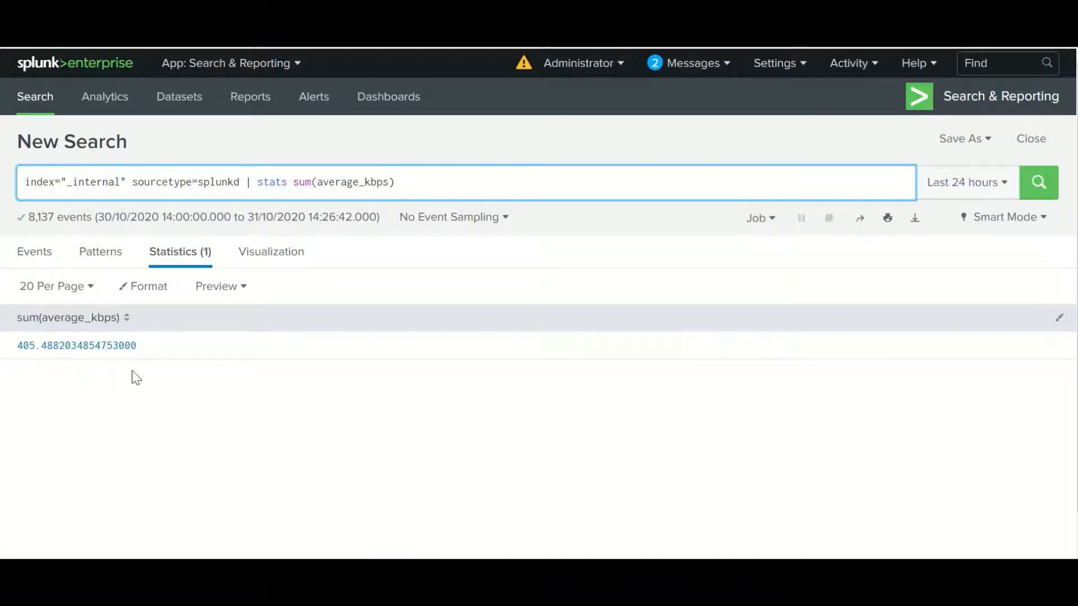
Group the average_kbps sum with a by source clause and rerun the search
left_click(435, 180)
type("by source")
key("Return")
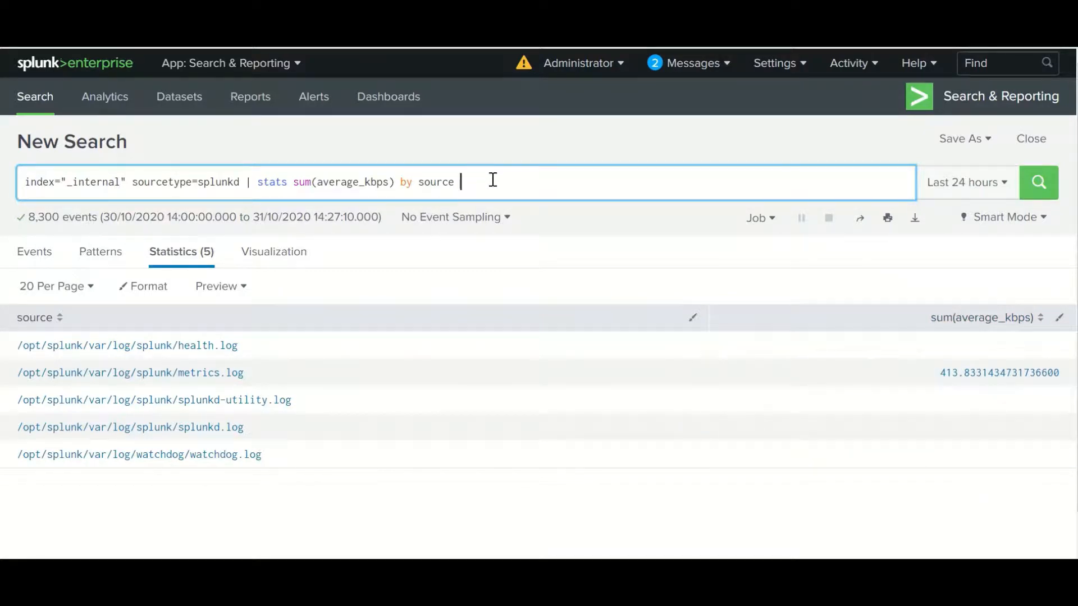
Add _time to the by clause, rerun the search and sort the results table ascending by sum(average_kbps)
type("_time")
key("Return")
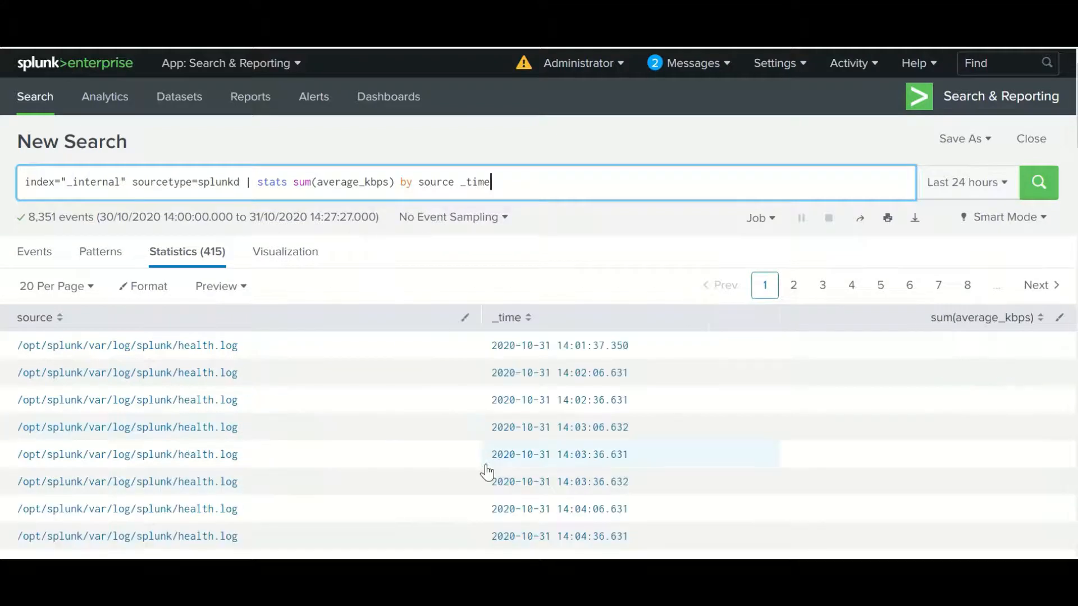
scroll(606, 418, "down", 1)
scroll(605, 427, "down", 5)
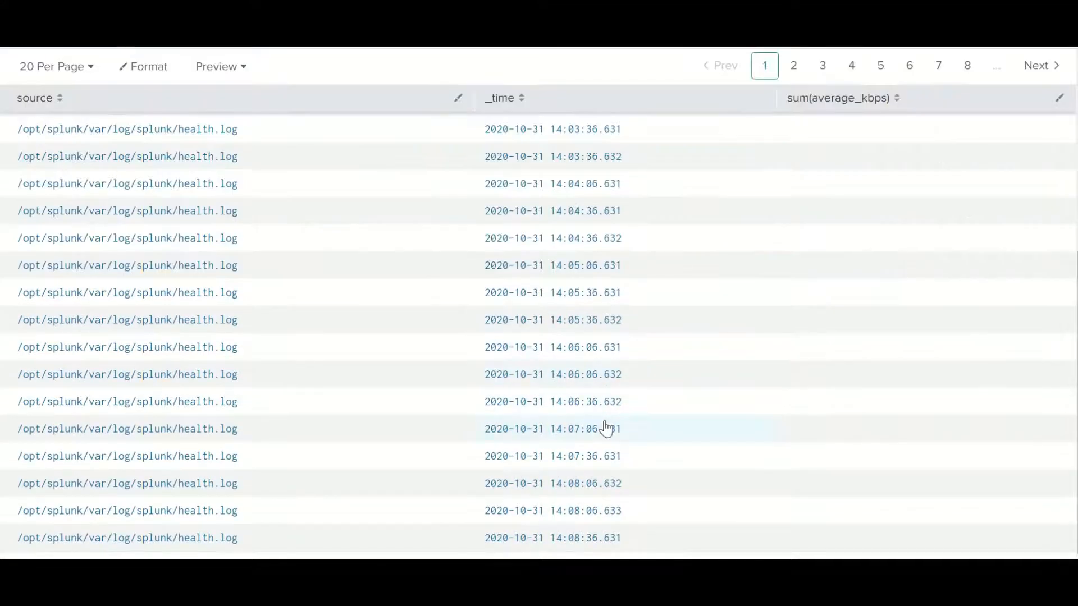
scroll(605, 429, "up", 6)
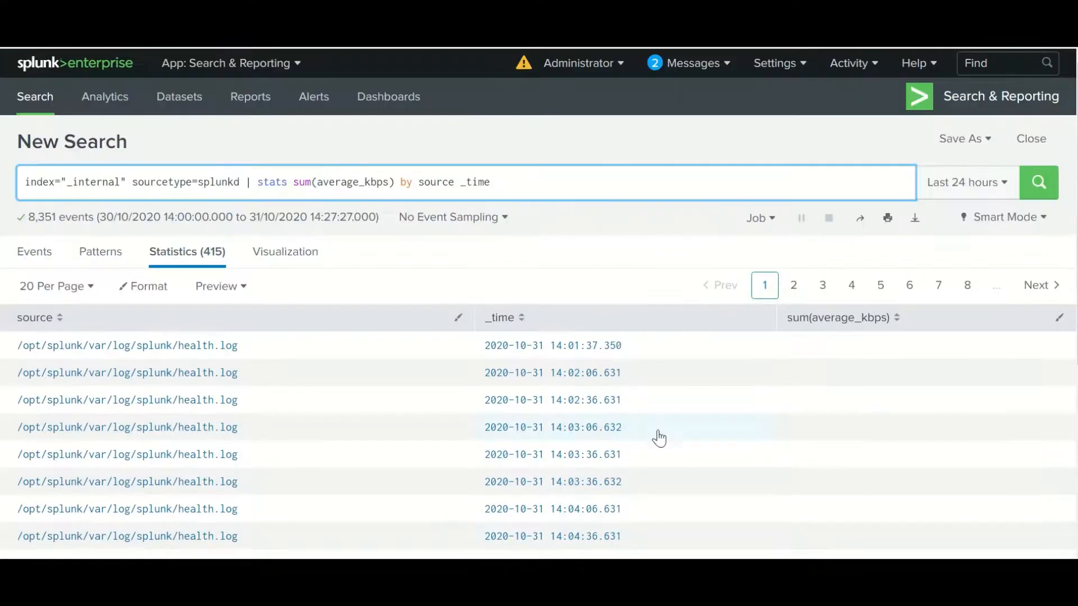
left_click(893, 316)
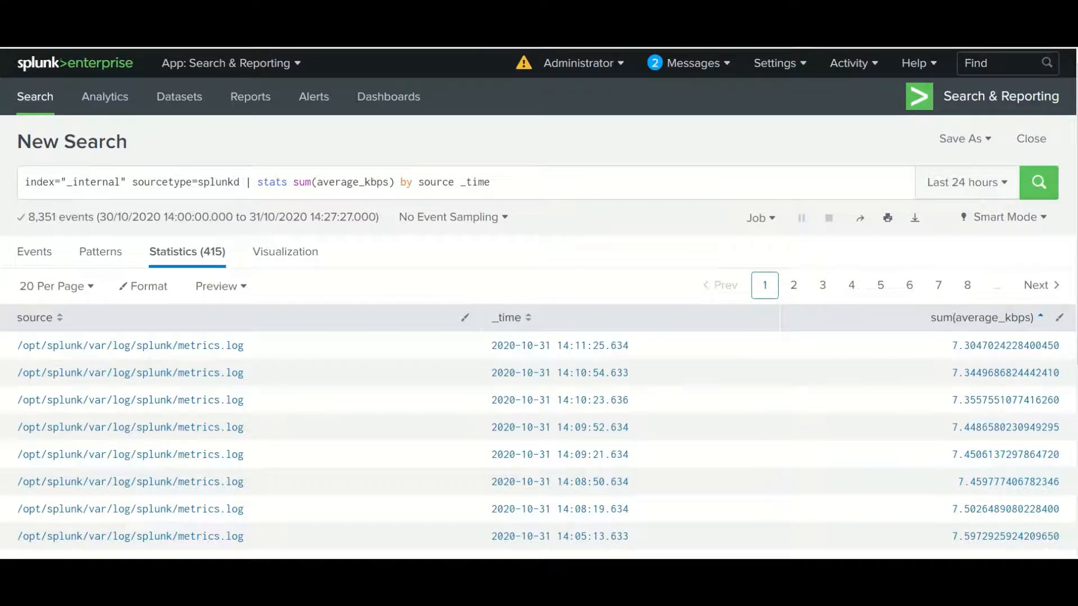
mouse_move(485, 49)
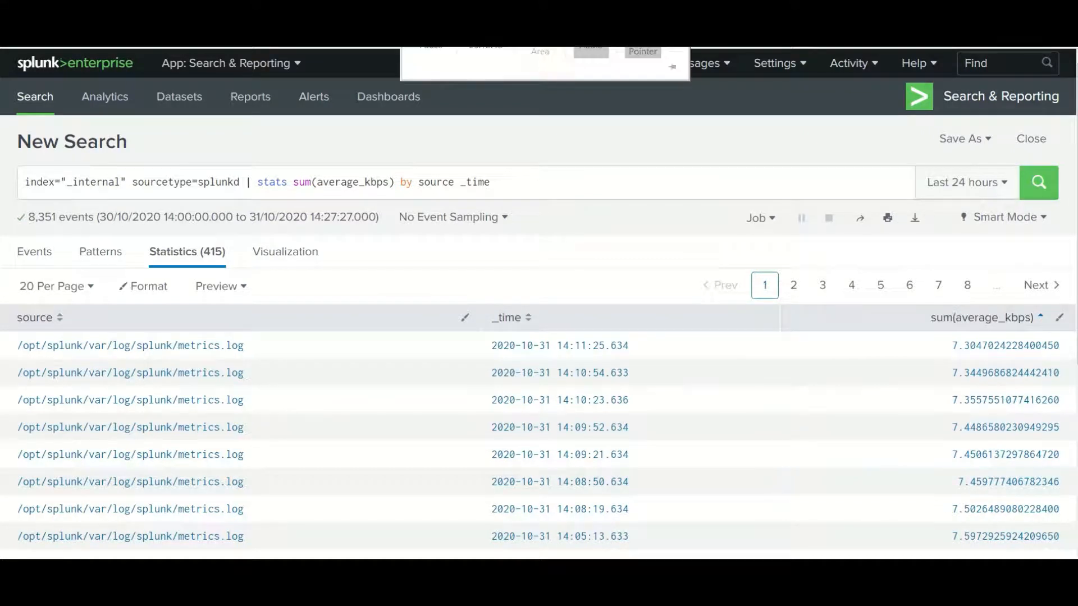
Append "| sort -count" after the stats command and rerun the search
left_click(533, 182)
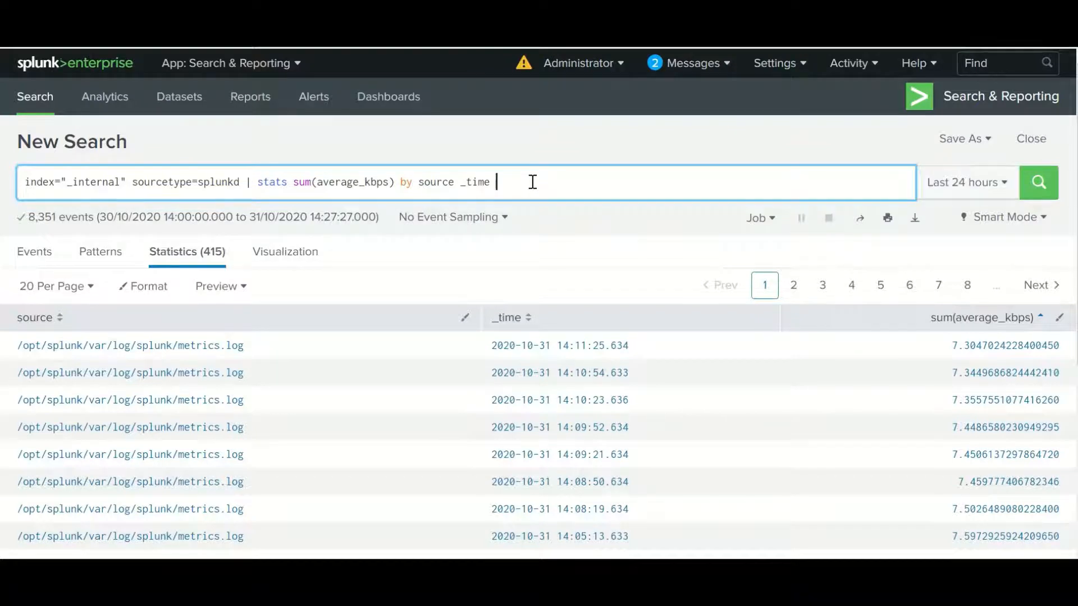
type("| sor")
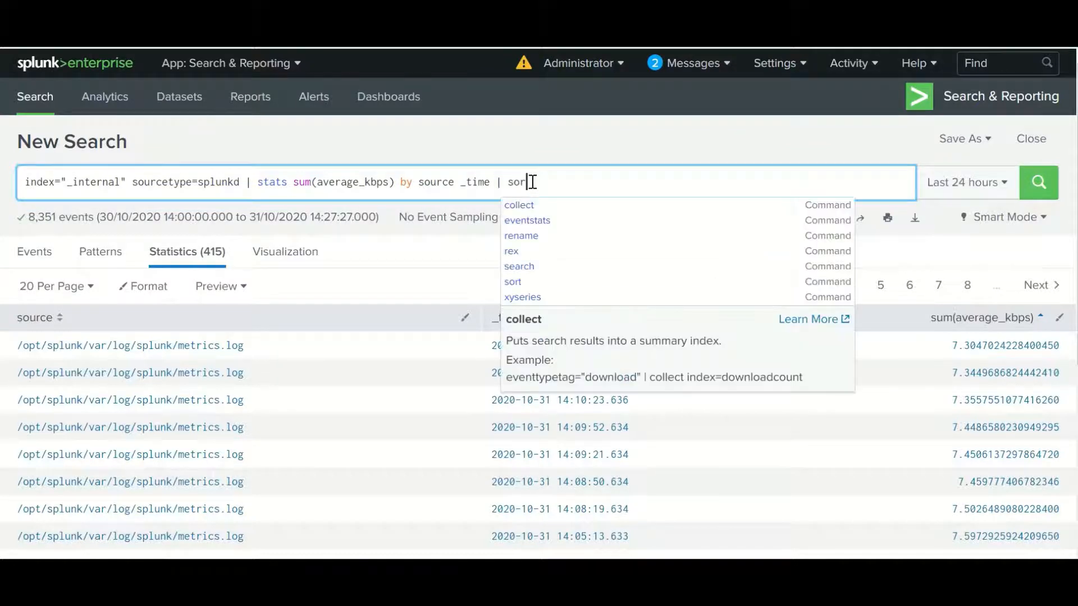
type("t -")
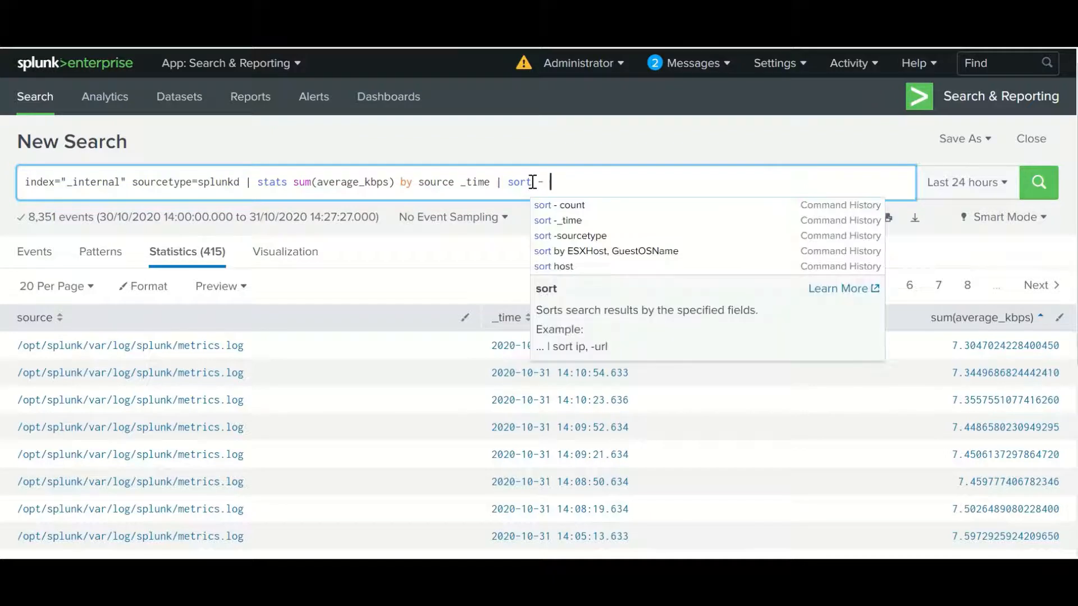
key("BackSpace")
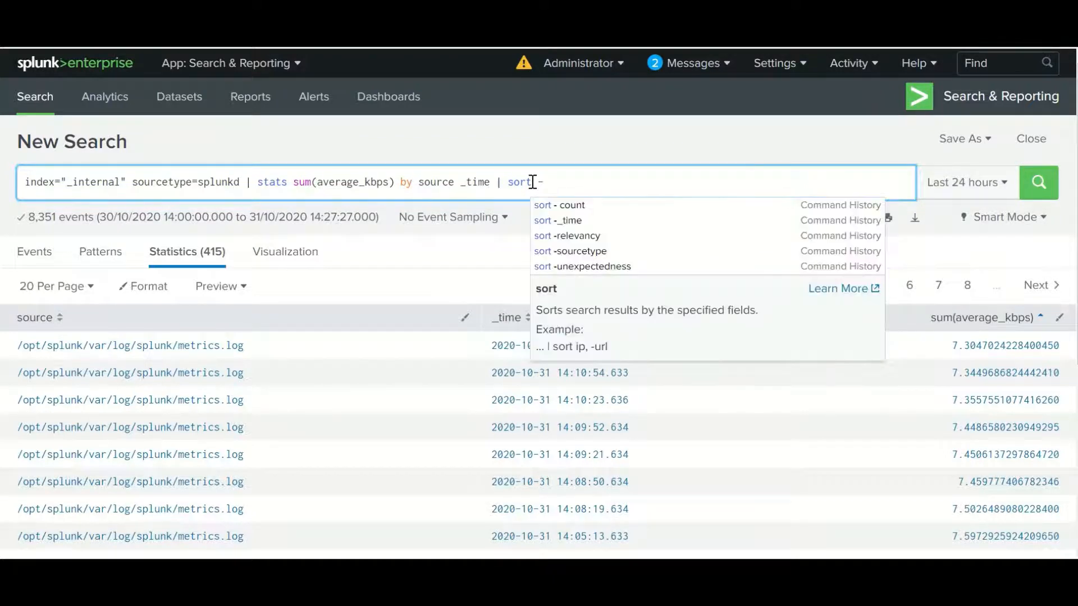
type("count")
key("Return")
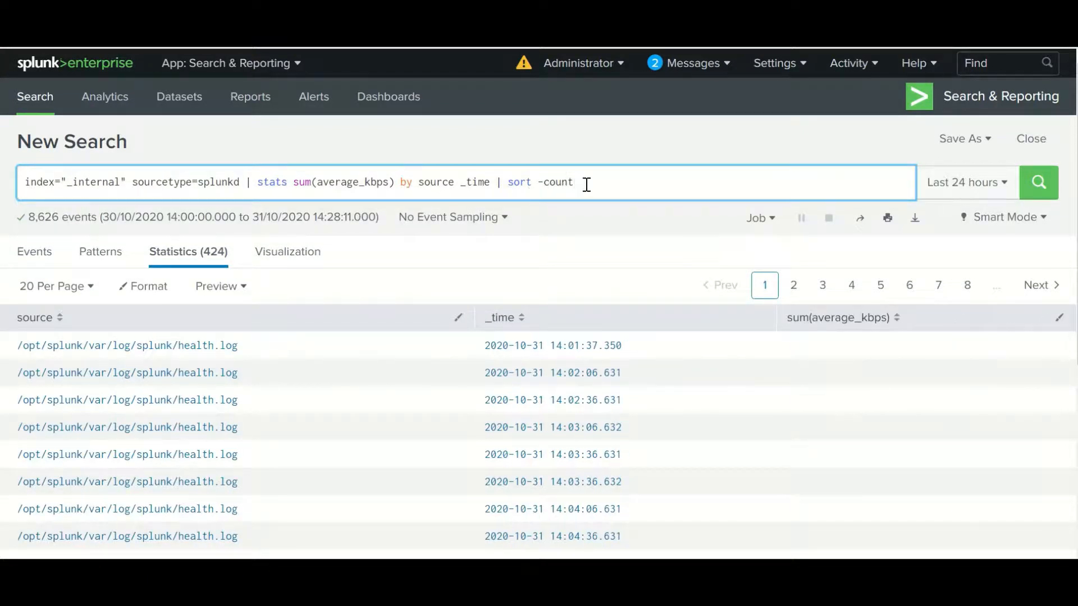
Replace count with _time in the sort command so it reads "sort -_time", and rerun the search
left_click_drag(579, 183, 543, 183)
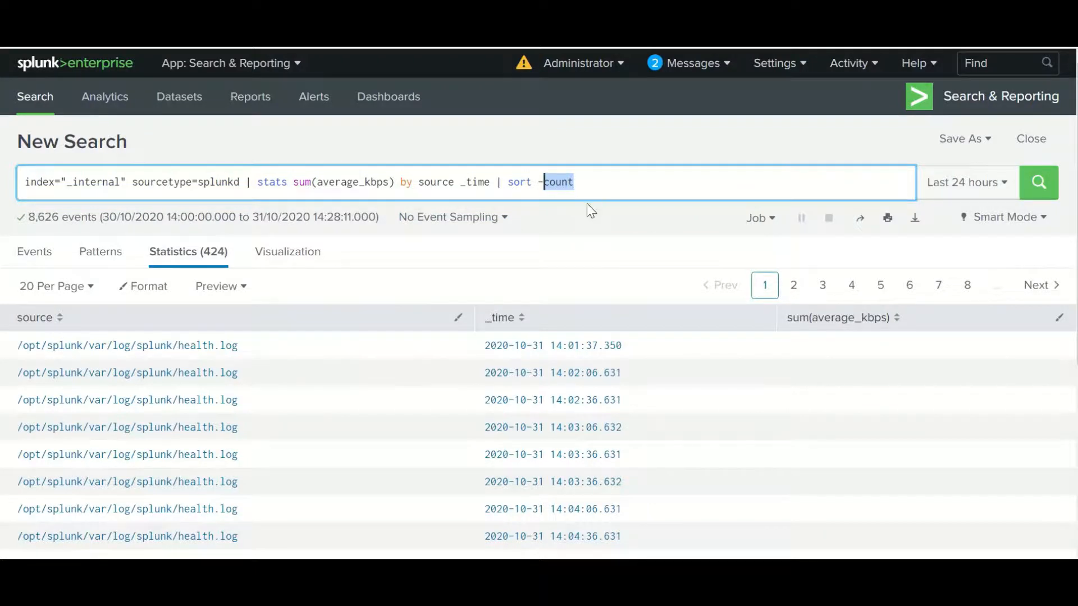
key("BackSpace")
type("_it")
key("BackSpace")
key("BackSpace")
type("time")
key("Return")
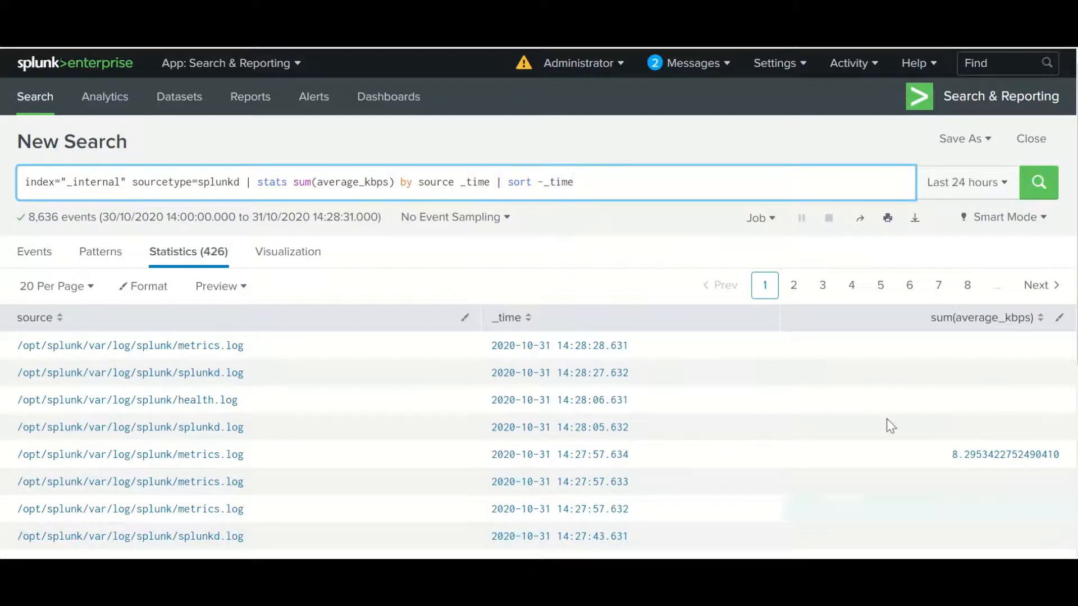
mouse_move(544, 49)
left_click(430, 52)
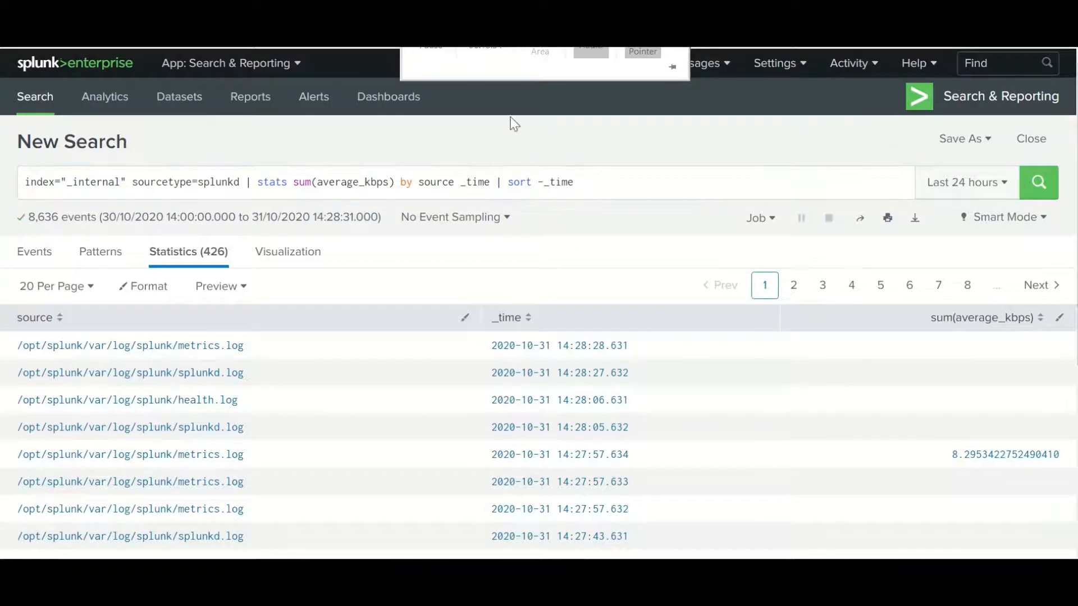
Change the sum function on average_kbps to avg and rerun the search
left_click(312, 183)
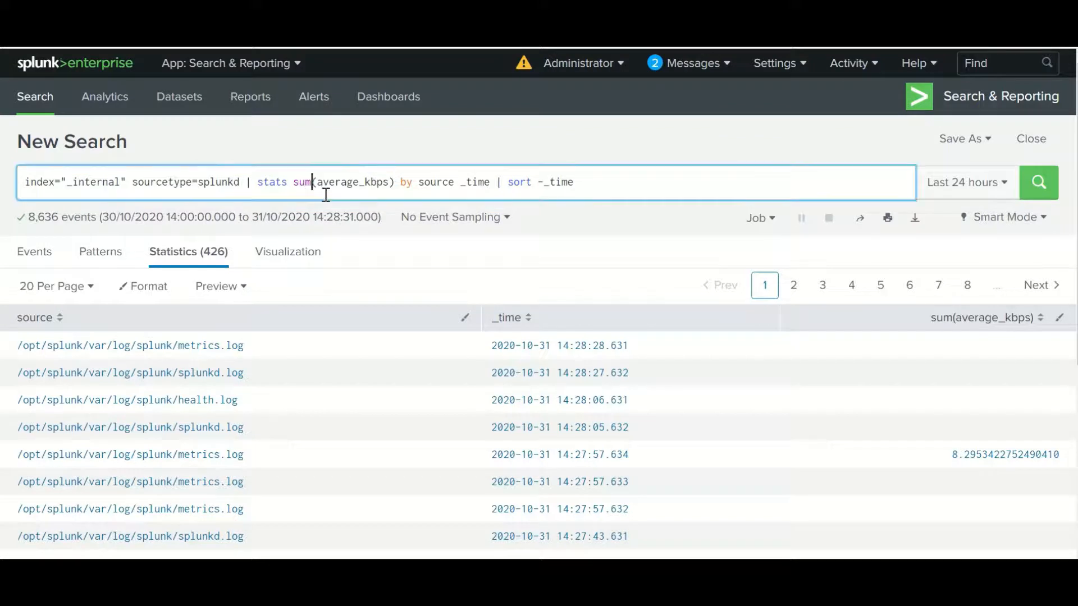
key("BackSpace")
key("BackSpace")
key("BackSpace")
type("av")
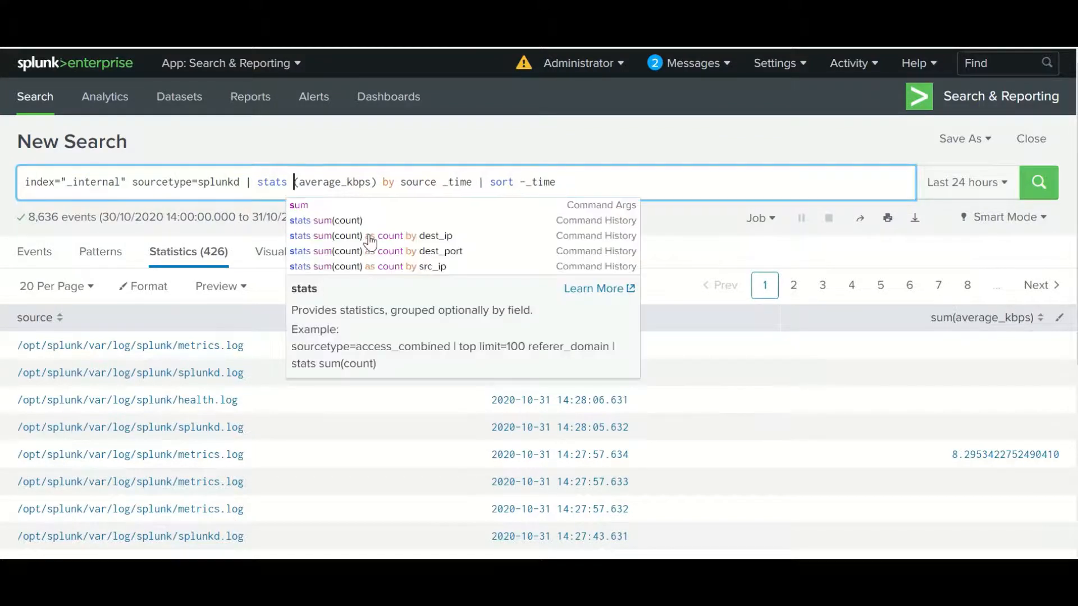
type("g")
key("Return")
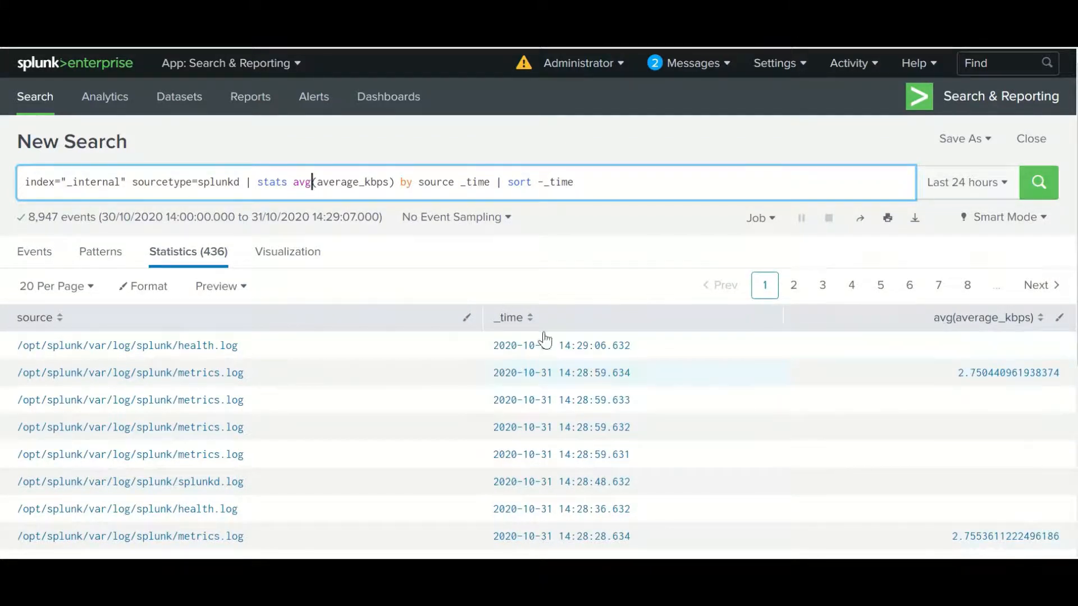
Change the avg function on average_kbps to min and rerun the search
left_click_drag(392, 181, 317, 182)
left_click(315, 181)
key("BackSpace")
key("BackSpace")
key("BackSpace")
type("min")
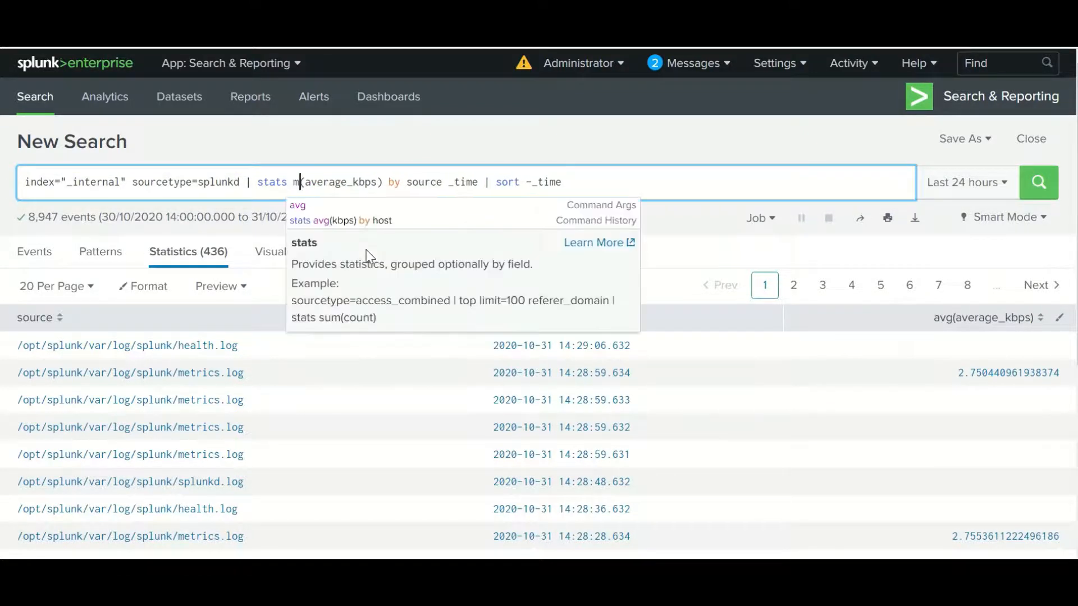
key("Return")
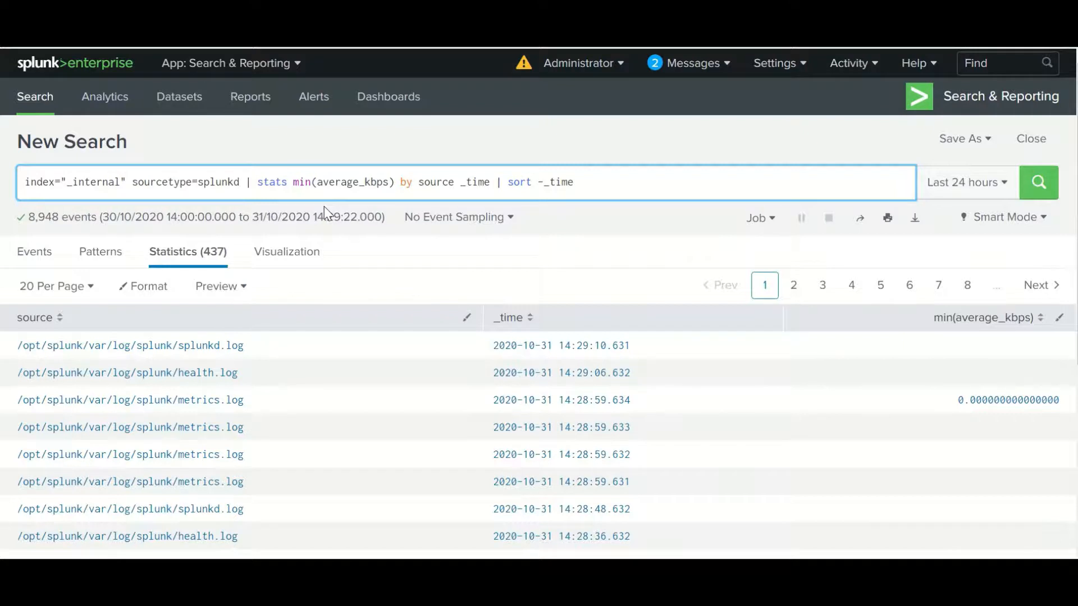
Change the min function to max, rerun the search and highlight the grouping fields and the metrics.log row's maximum
key("BackSpace")
key("BackSpace")
type("ax")
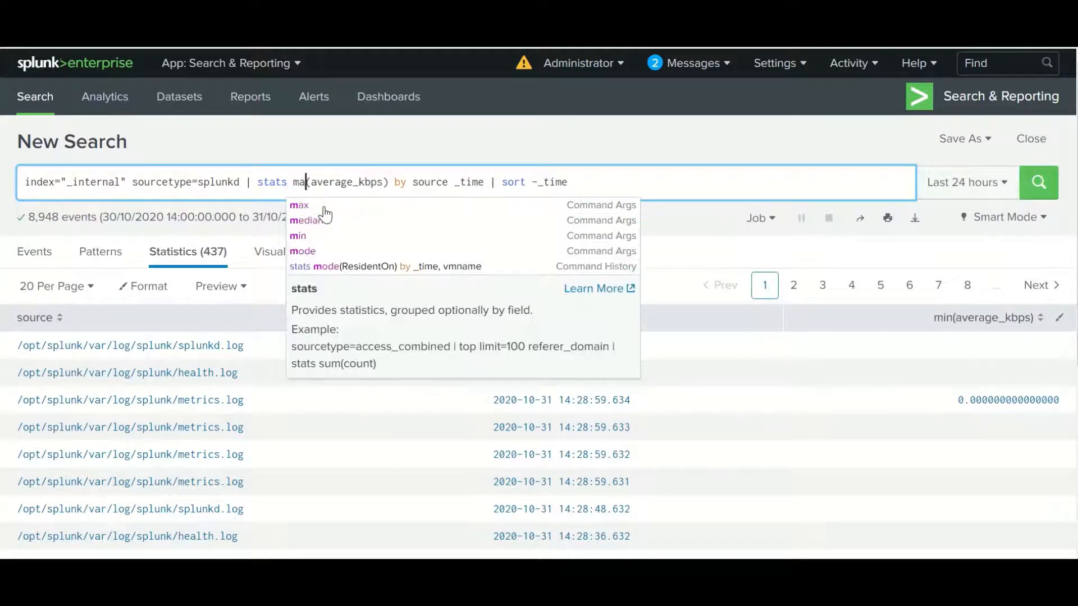
key("Return")
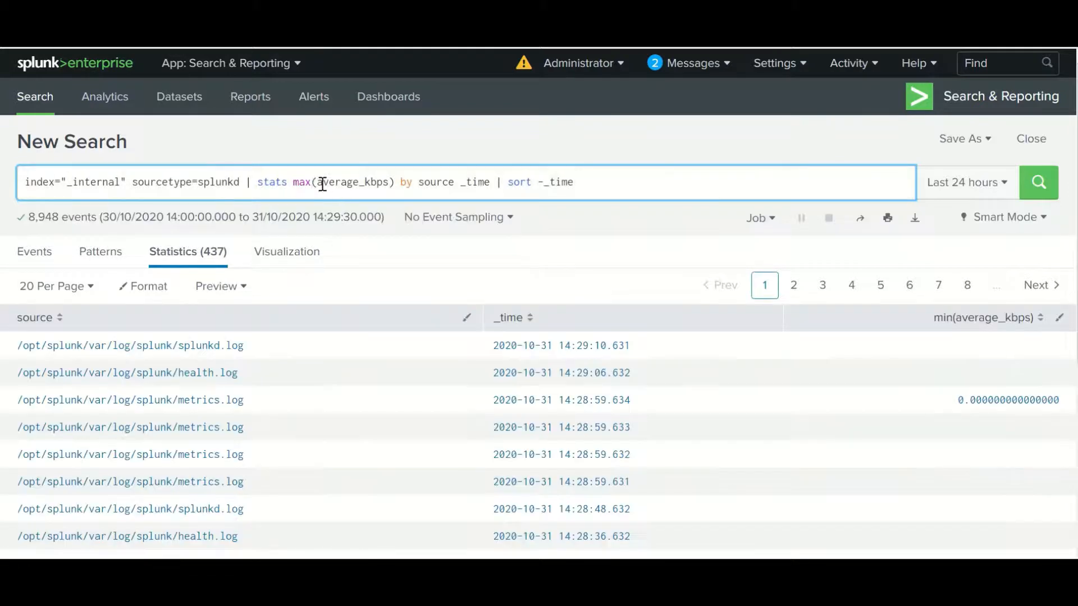
left_click_drag(318, 182, 391, 182)
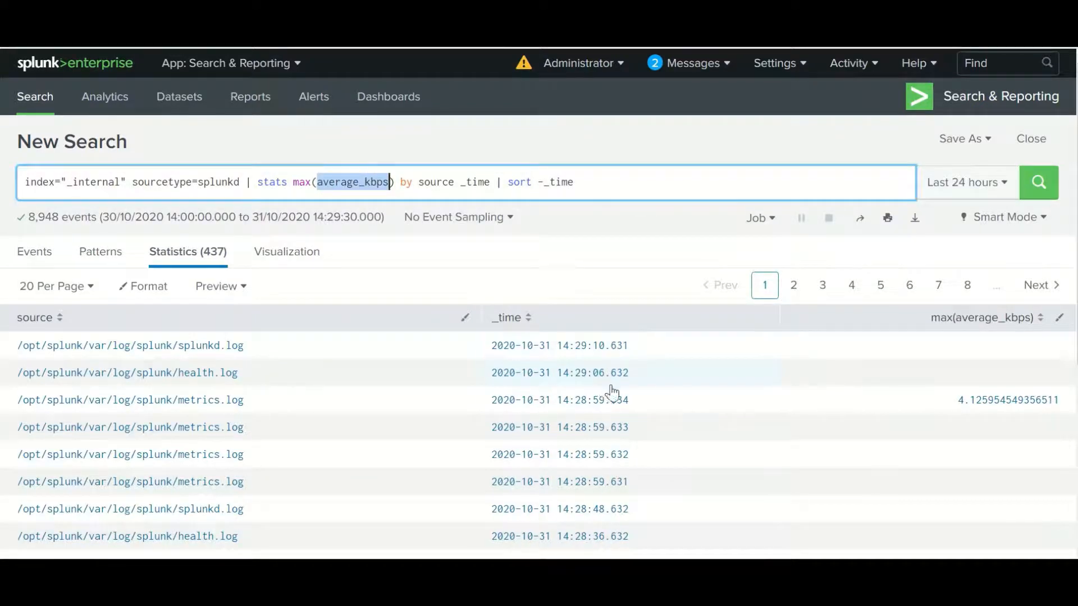
left_click_drag(418, 182, 490, 182)
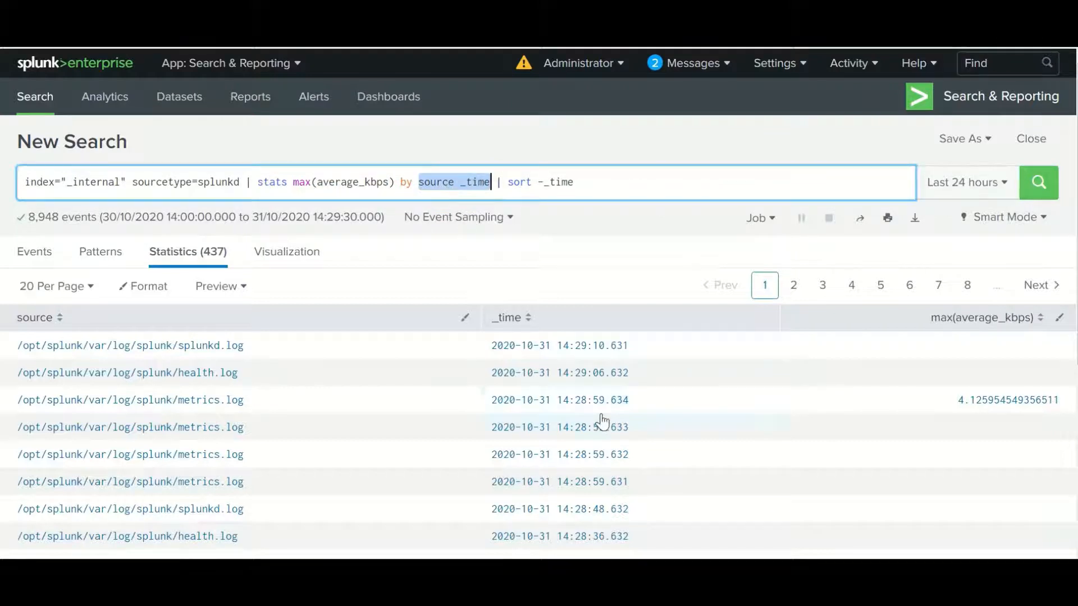
double_click(425, 183)
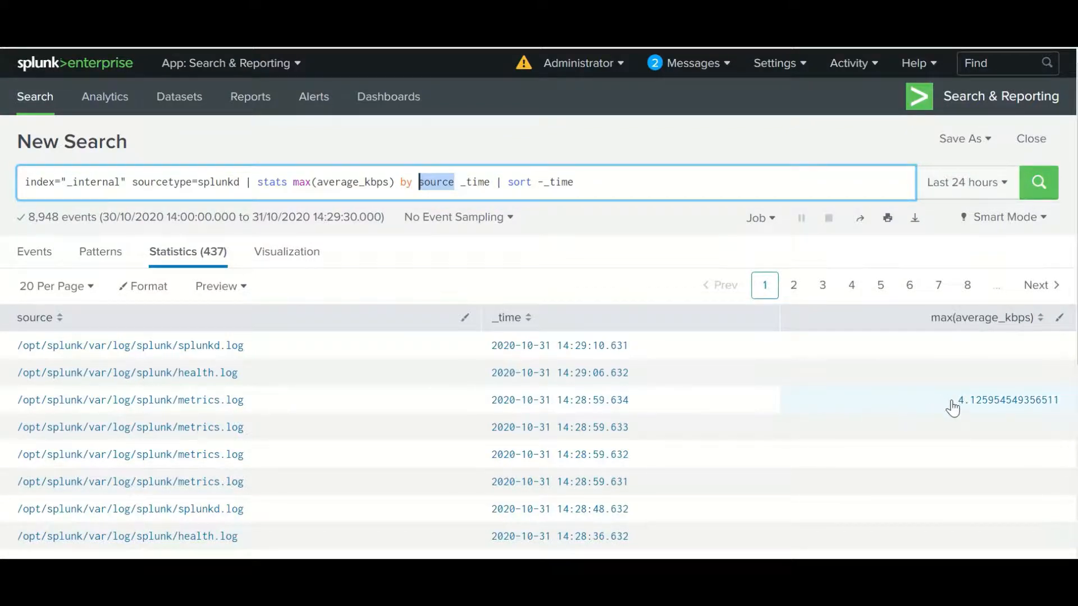
left_click_drag(957, 407, 1060, 407)
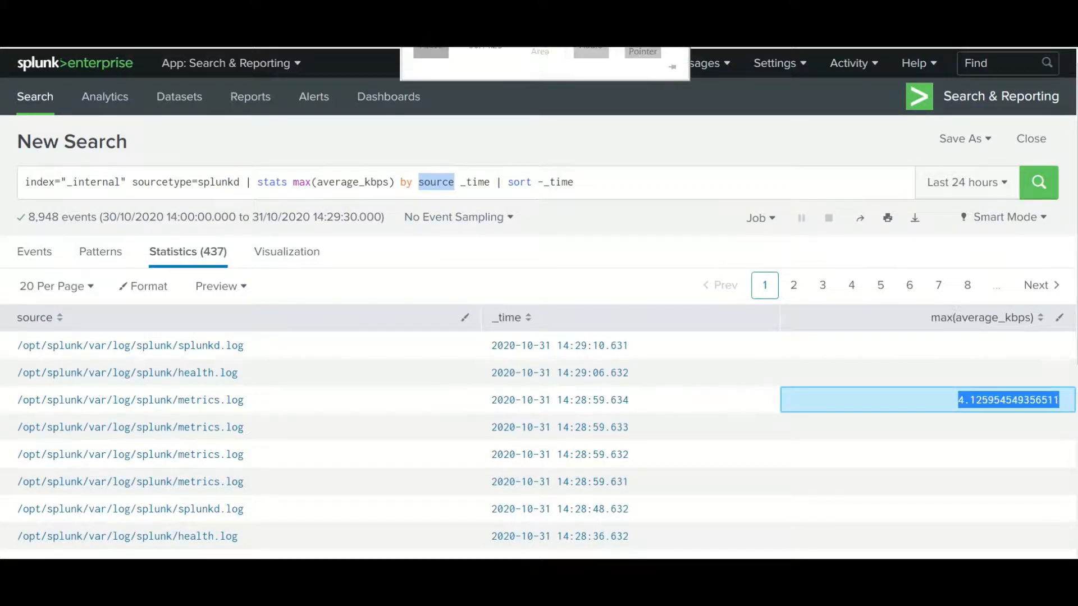
Replace max(average_kbps) with list(source) in the stats command
left_click(439, 183)
left_click(311, 183)
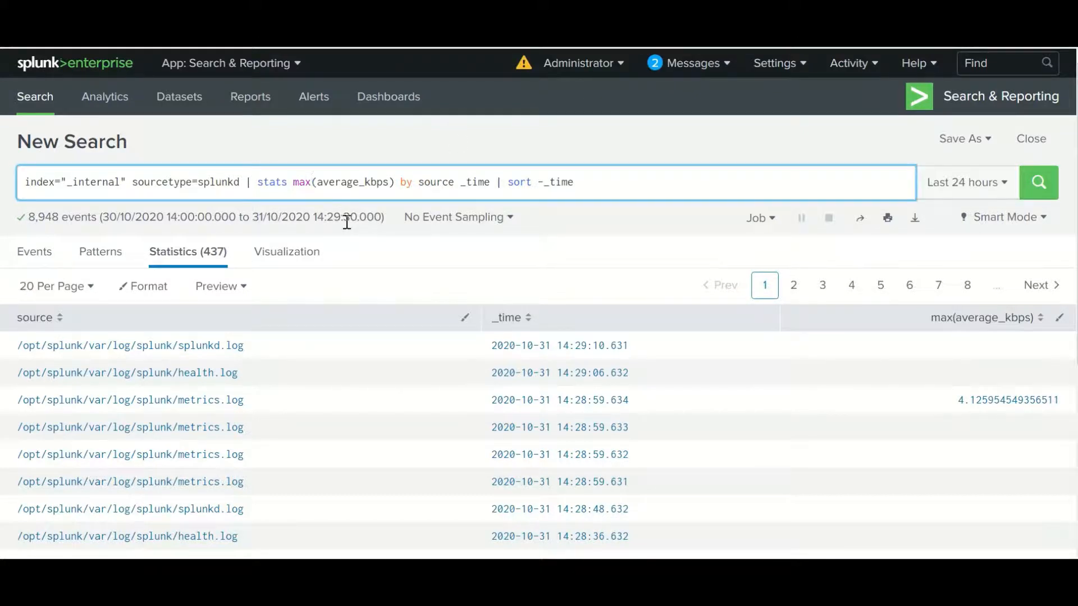
key("BackSpace")
key("BackSpace")
key("BackSpace")
type("list")
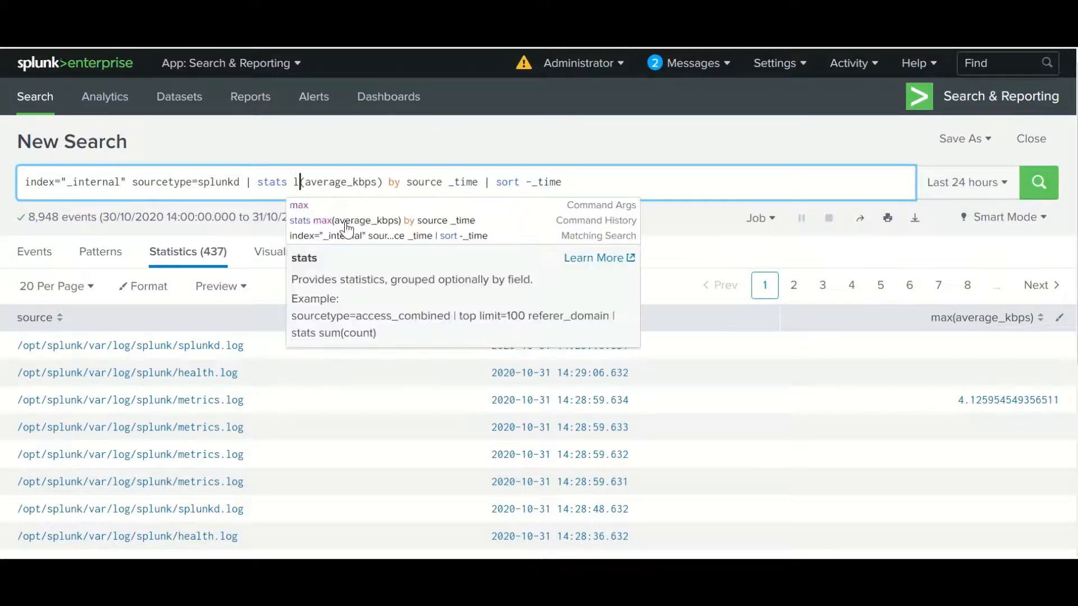
key("Return")
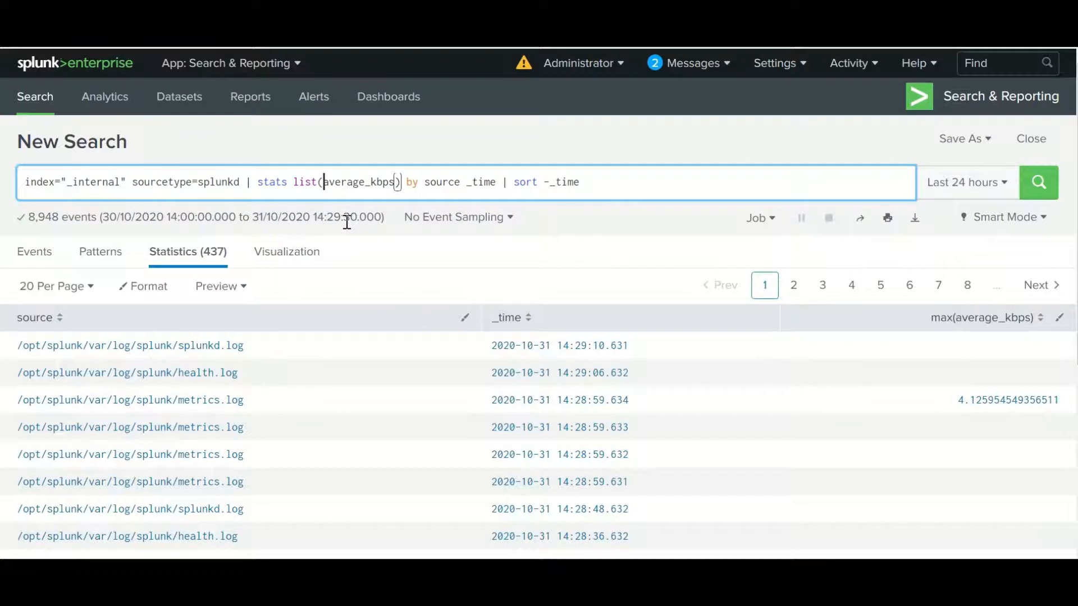
key("Delete")
key("Delete")
key("Delete")
key("Delete")
key("Delete")
key("Delete")
key("Delete")
key("Delete")
key("Delete")
key("Delete")
key("Delete")
key("Delete")
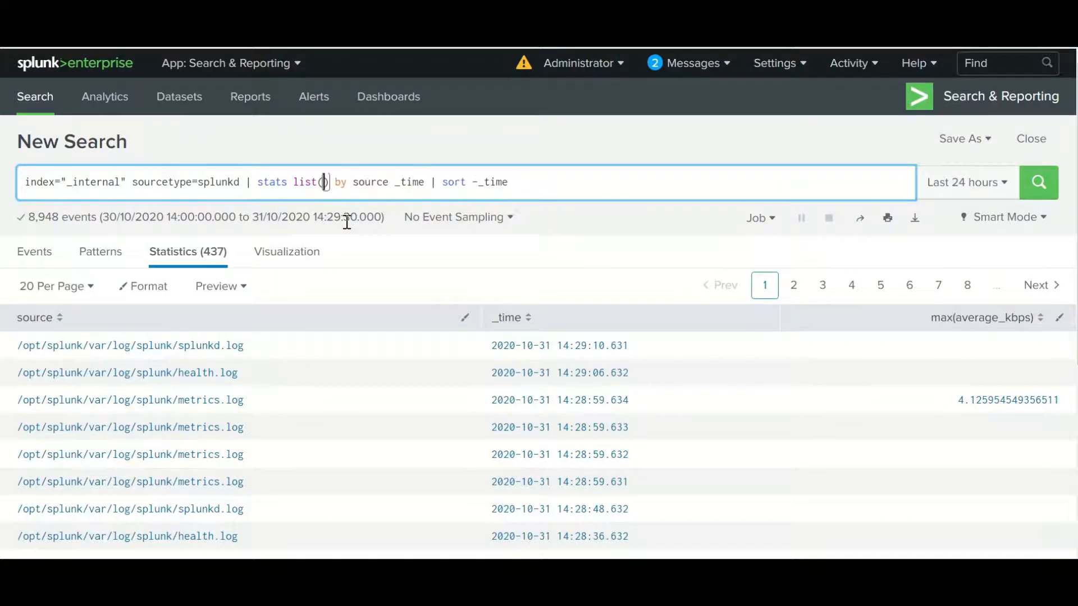
type("source")
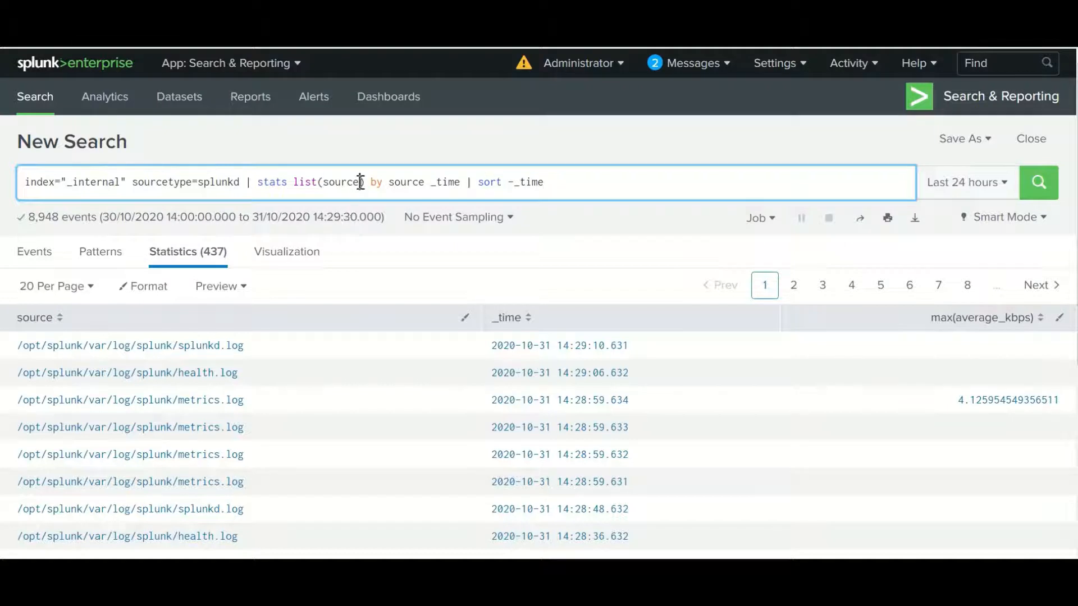
Remove the by clause and the sort command, run the list(source) search and look through the listed sources
left_click_drag(371, 182, 556, 187)
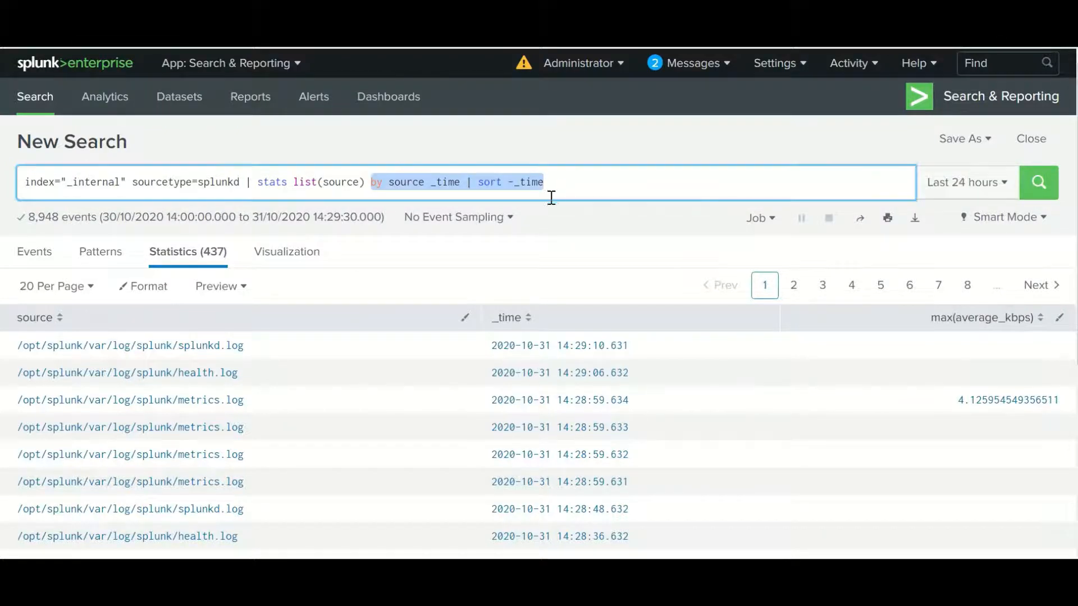
key("BackSpace")
left_click(1039, 183)
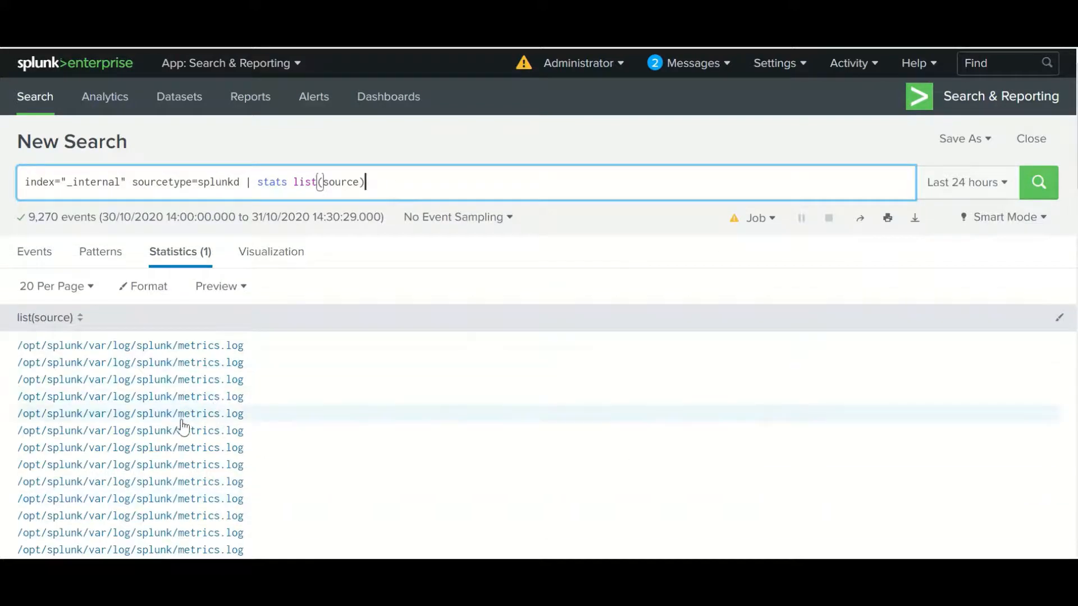
scroll(183, 424, "down", 4)
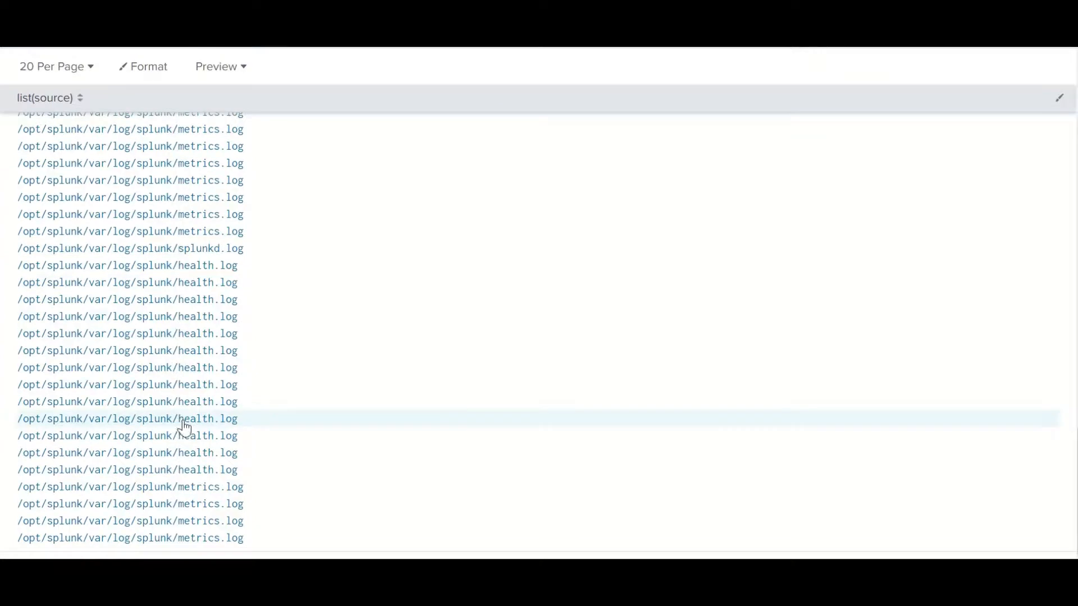
scroll(184, 427, "up", 4)
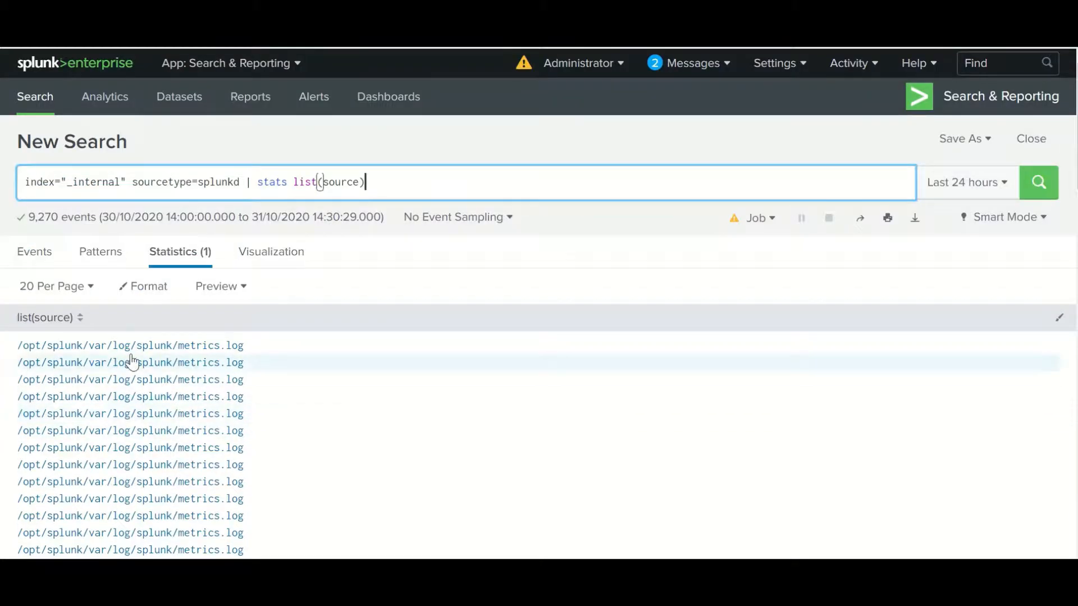
scroll(187, 368, "down", 4)
scroll(187, 375, "up", 4)
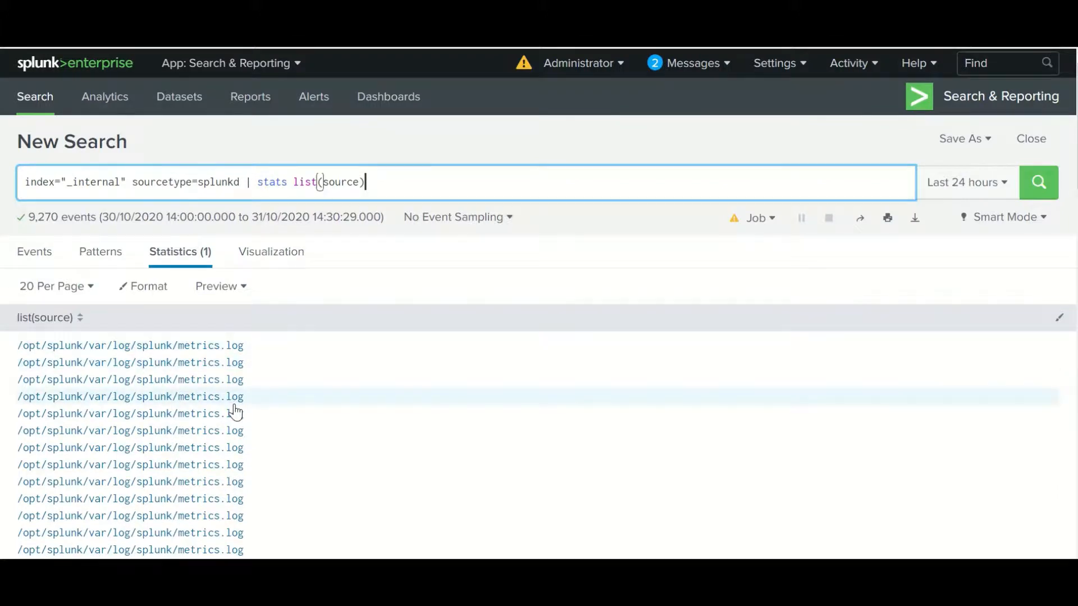
scroll(235, 413, "down", 6)
scroll(235, 413, "up", 6)
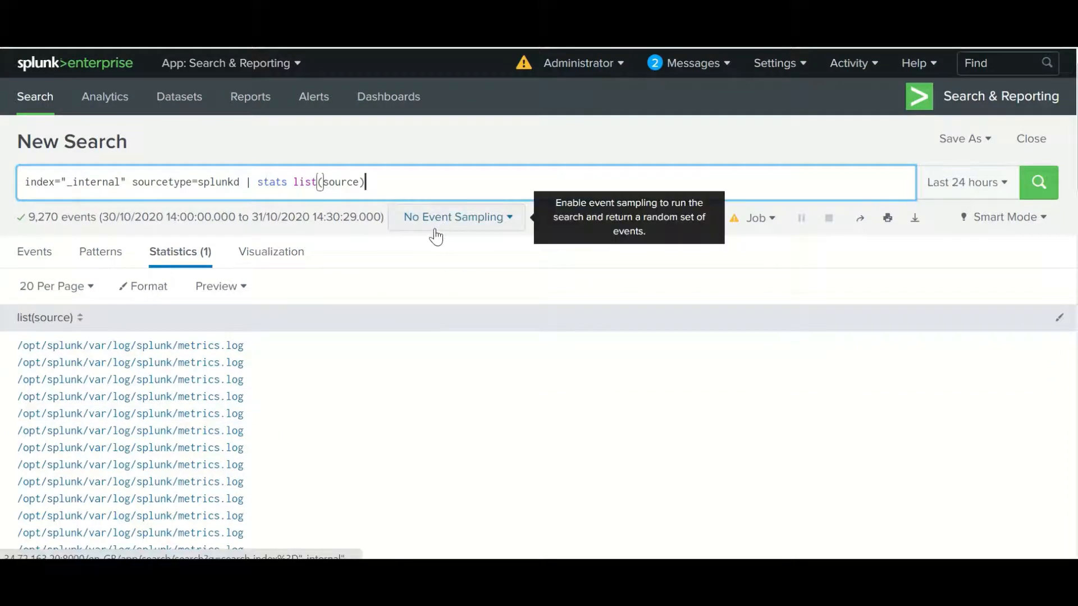
Group the list(source) results by sourcetype, run the search and look through the listed sources
type("by sourcetype")
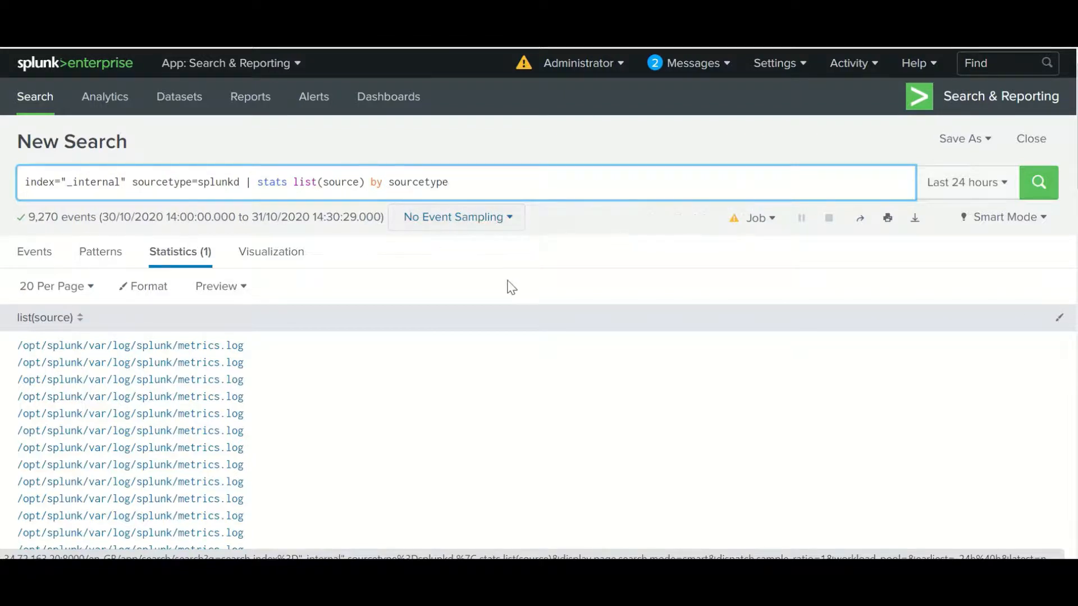
left_click(1039, 183)
left_click(516, 189)
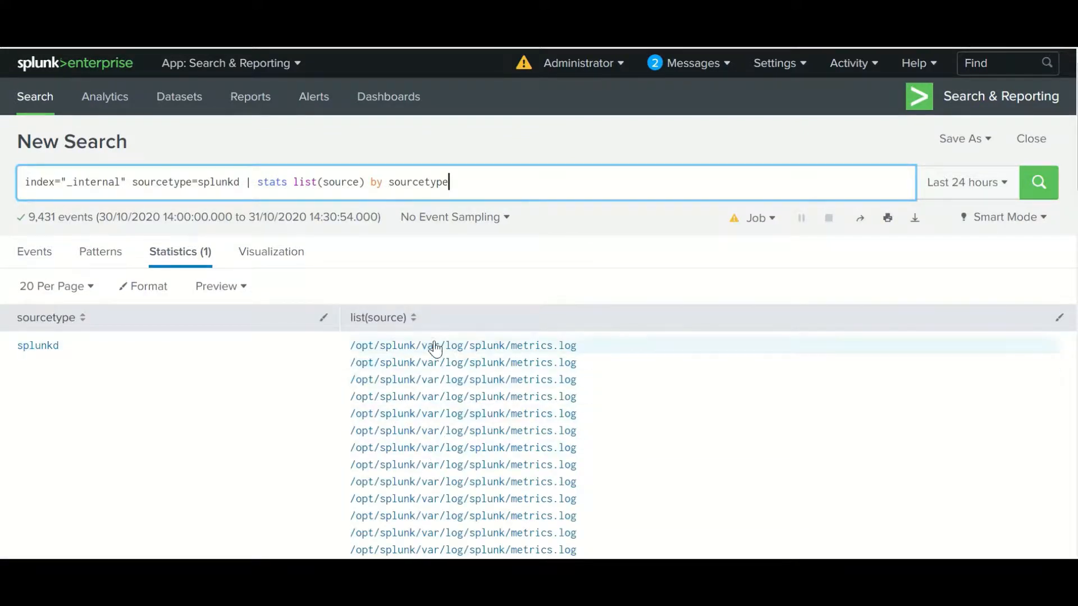
scroll(458, 471, "down", 4)
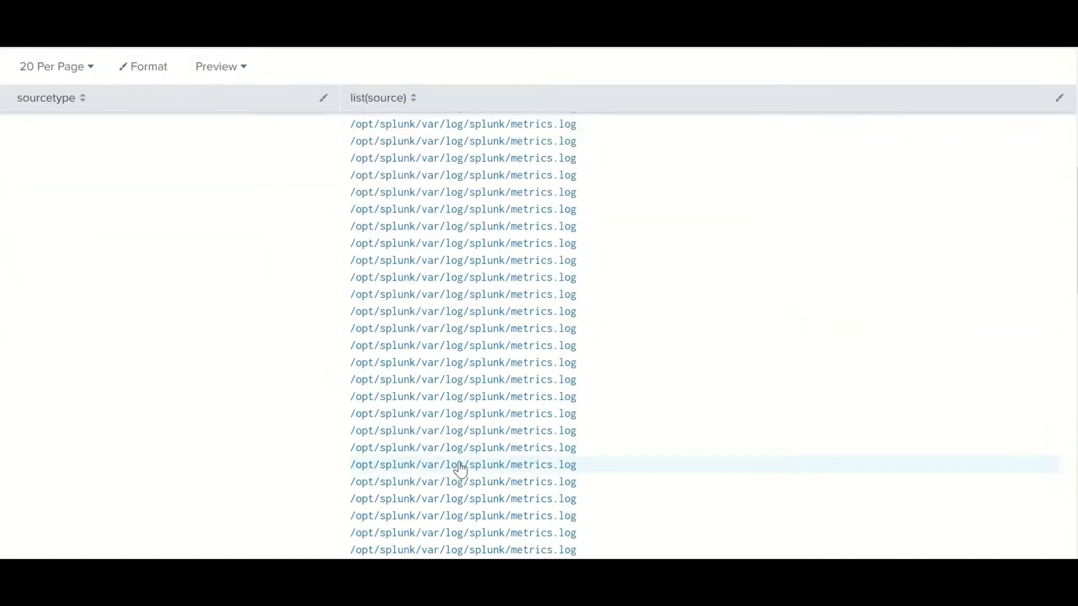
scroll(491, 430, "down", 3)
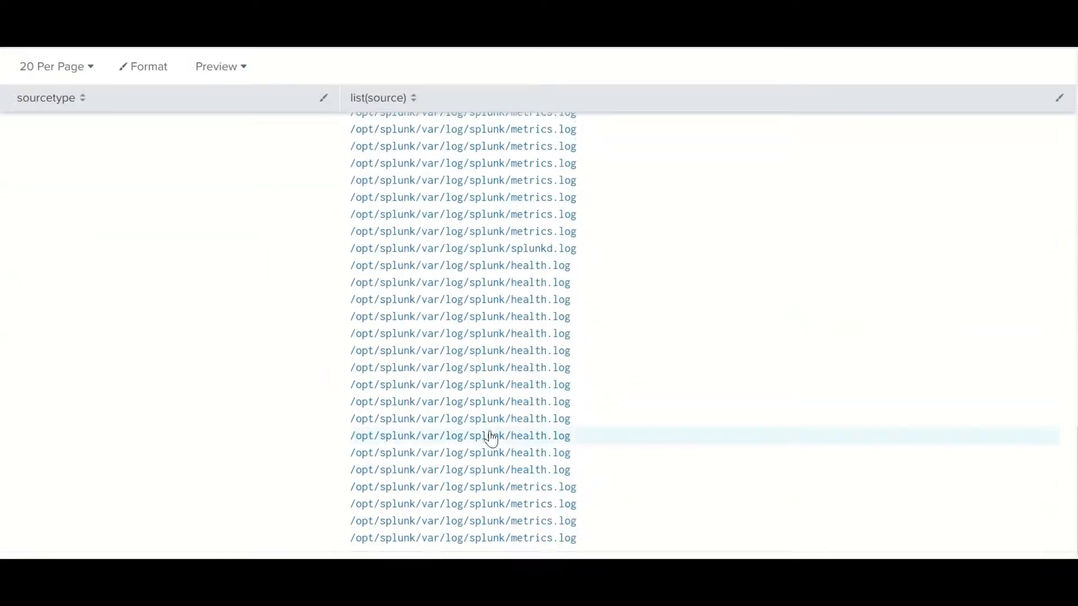
scroll(492, 438, "up", 7)
double_click(420, 181)
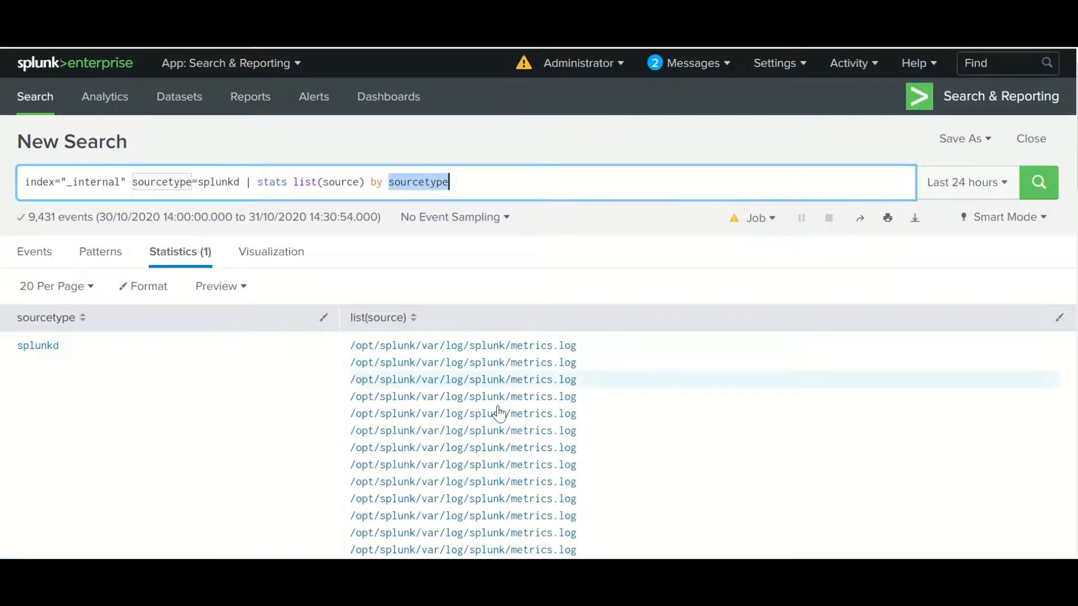
Change the stats command to list(component) by source and run the search
left_click(460, 181)
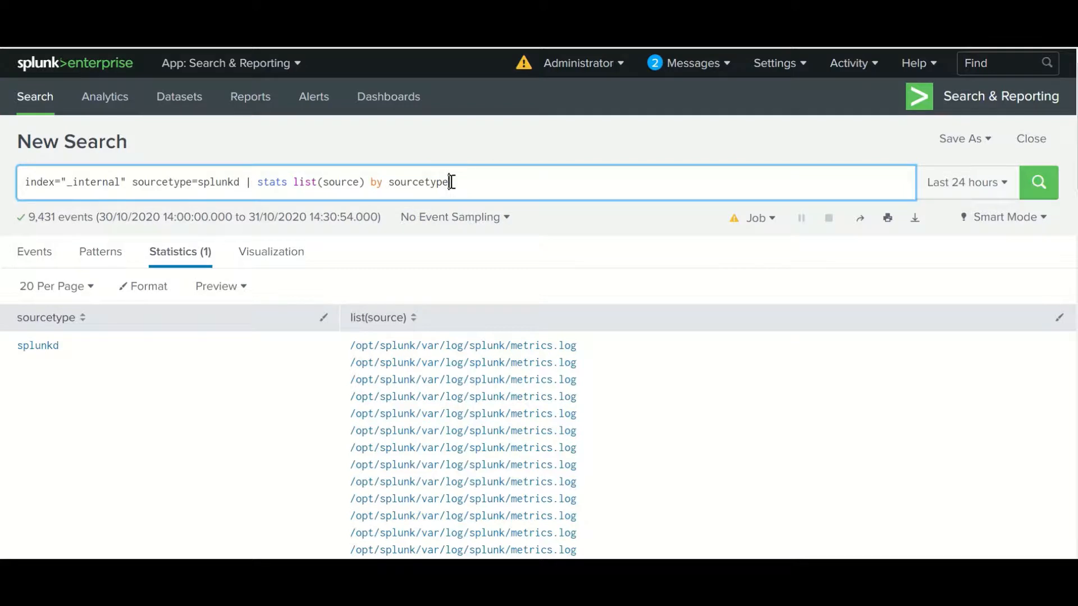
key("BackSpace")
key("BackSpace")
key("BackSpace")
key("BackSpace")
left_click(362, 181)
key("BackSpace")
key("BackSpace")
key("BackSpace")
key("BackSpace")
key("BackSpace")
key("BackSpace")
type("compe")
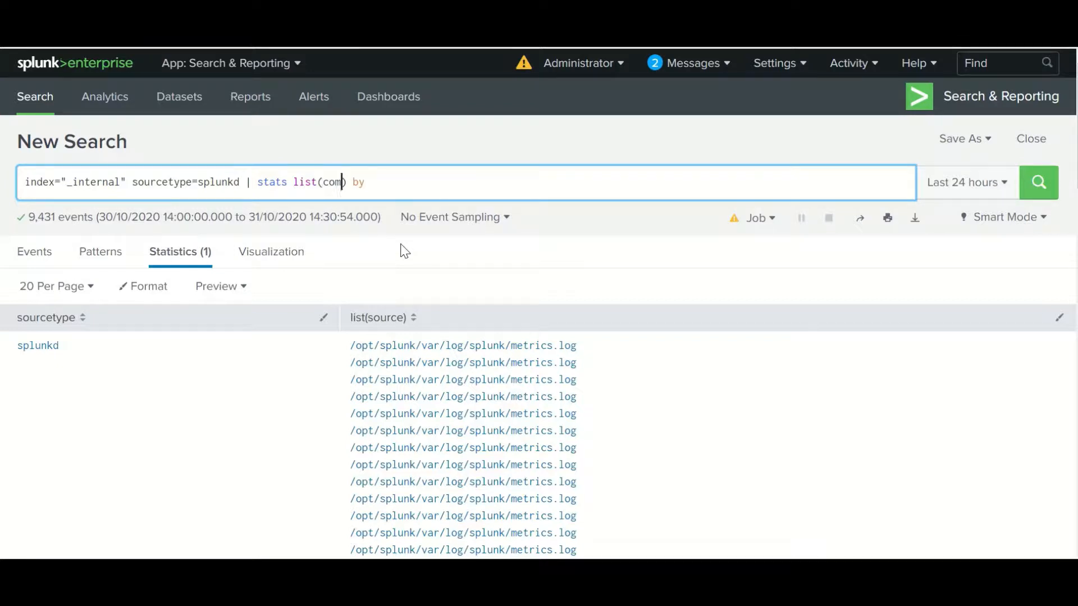
type("nts")
key("BackSpace")
key("BackSpace")
key("BackSpace")
key("BackSpace")
type("onents")
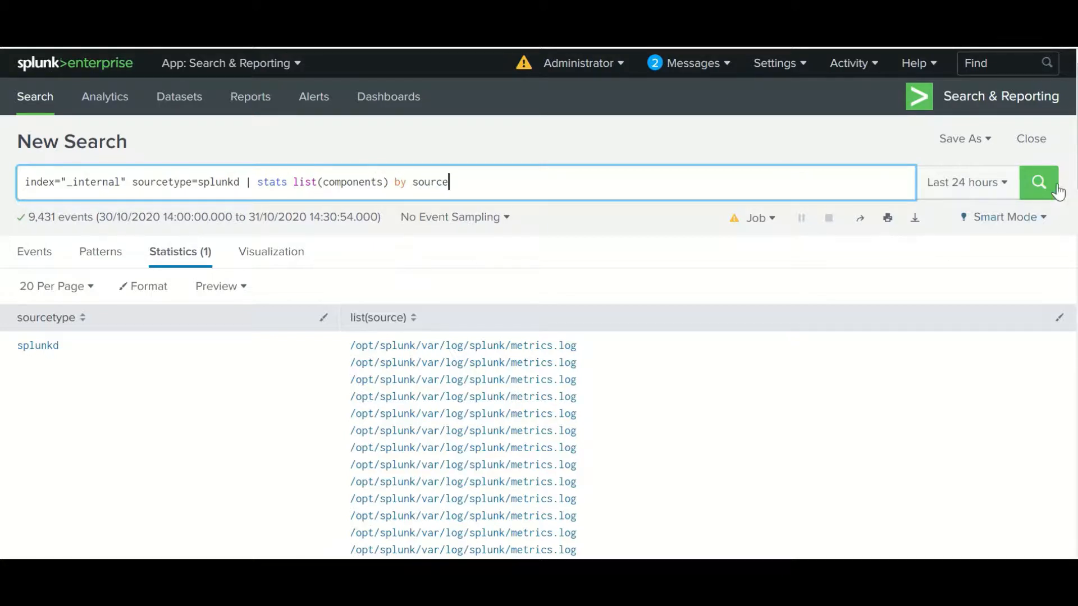
key("BackSpace")
left_click(1038, 182)
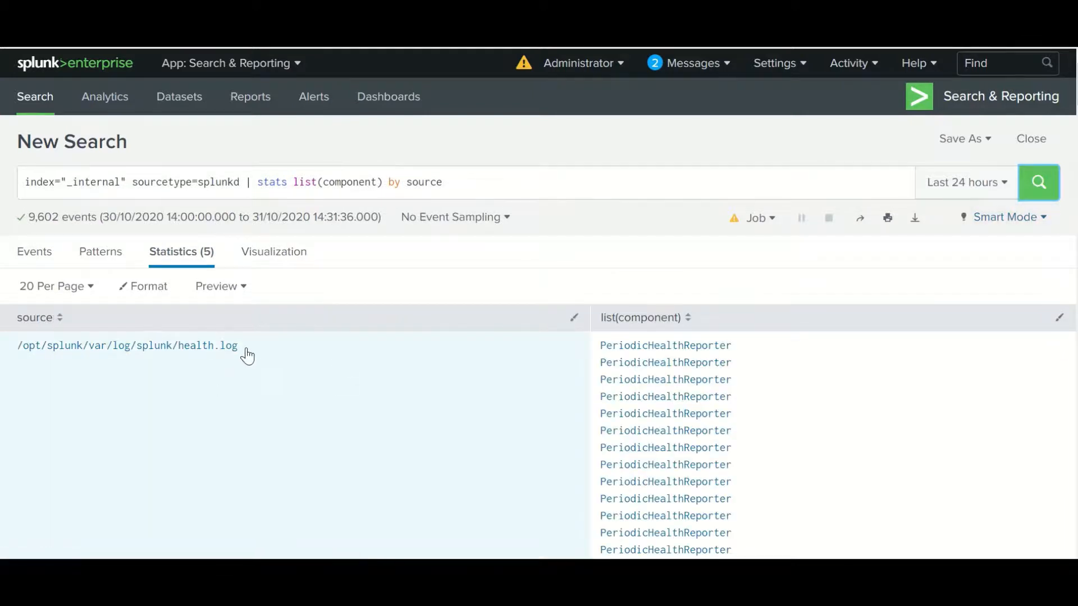
Highlight the health.log source and look through its listed components
left_click_drag(240, 348, 16, 352)
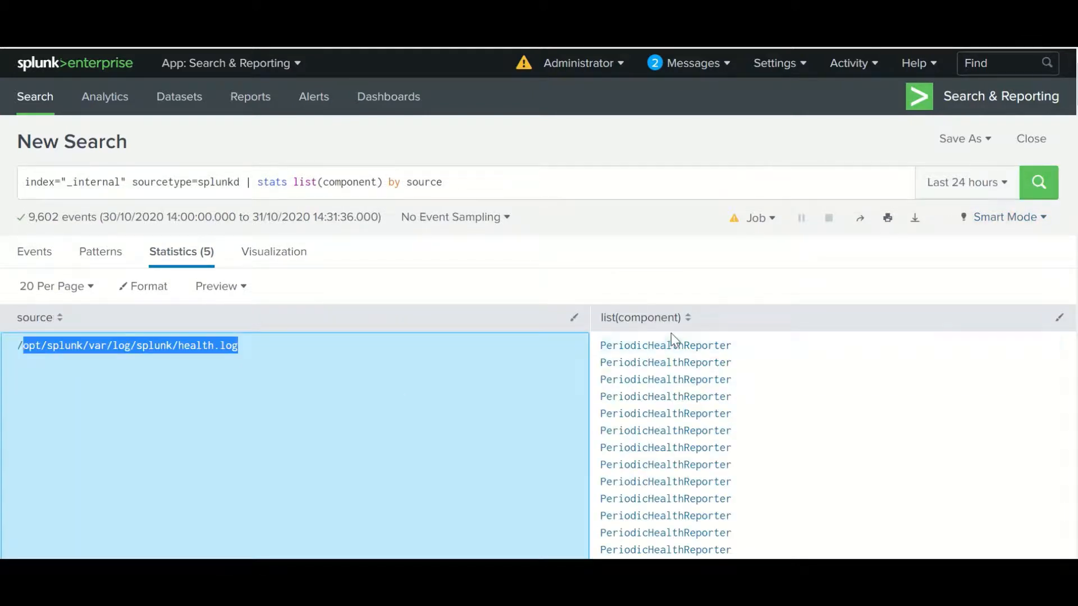
scroll(703, 480, "down", 4)
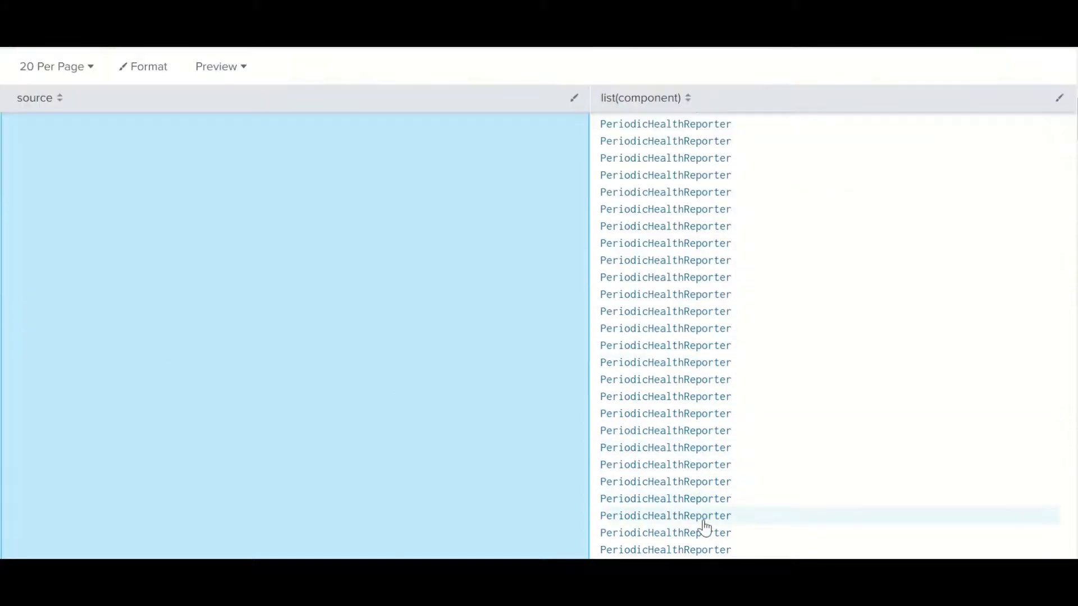
scroll(670, 392, "up", 4)
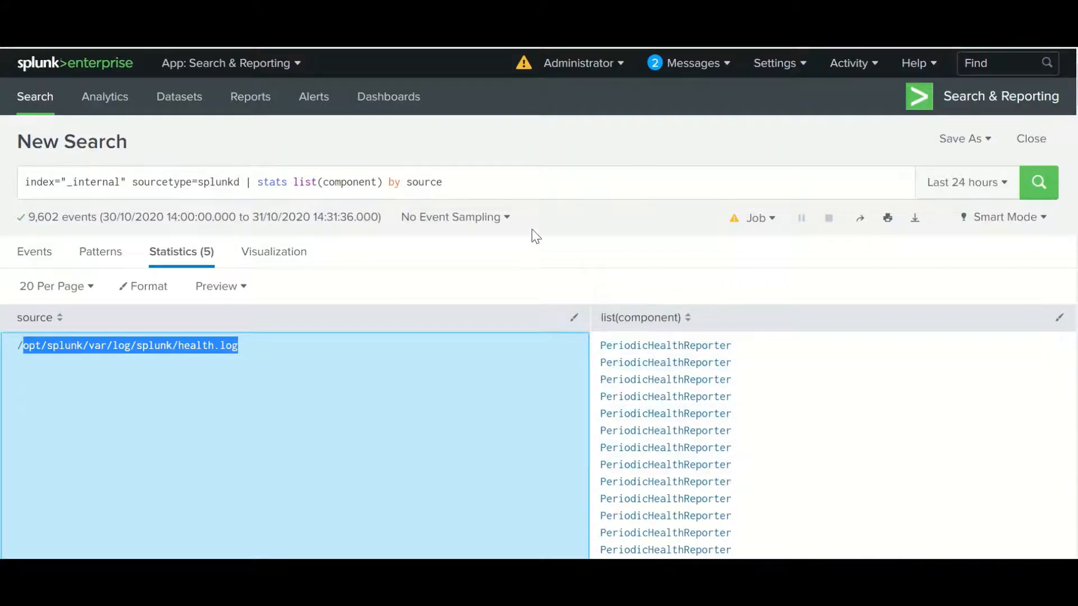
Alias list(component) as "list of components" in the rerun search and sort the results by that column
left_click(385, 182)
type("ats ")
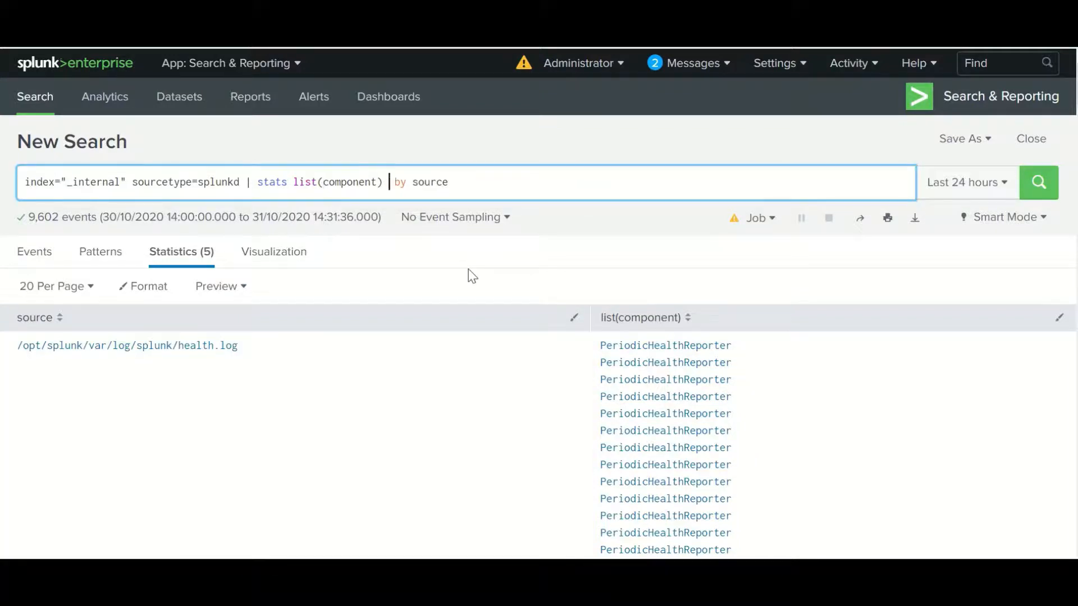
type("list")
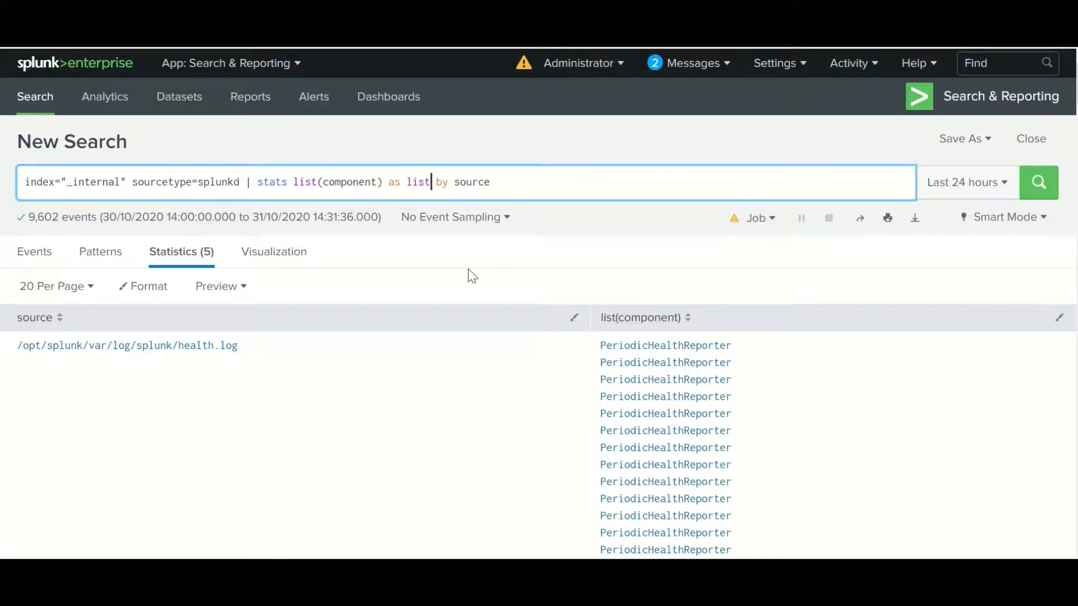
key("BackSpace")
key("BackSpace")
key("BackSpace")
key("BackSpace")
type("\"\"")
key("Left")
type("list of compo")
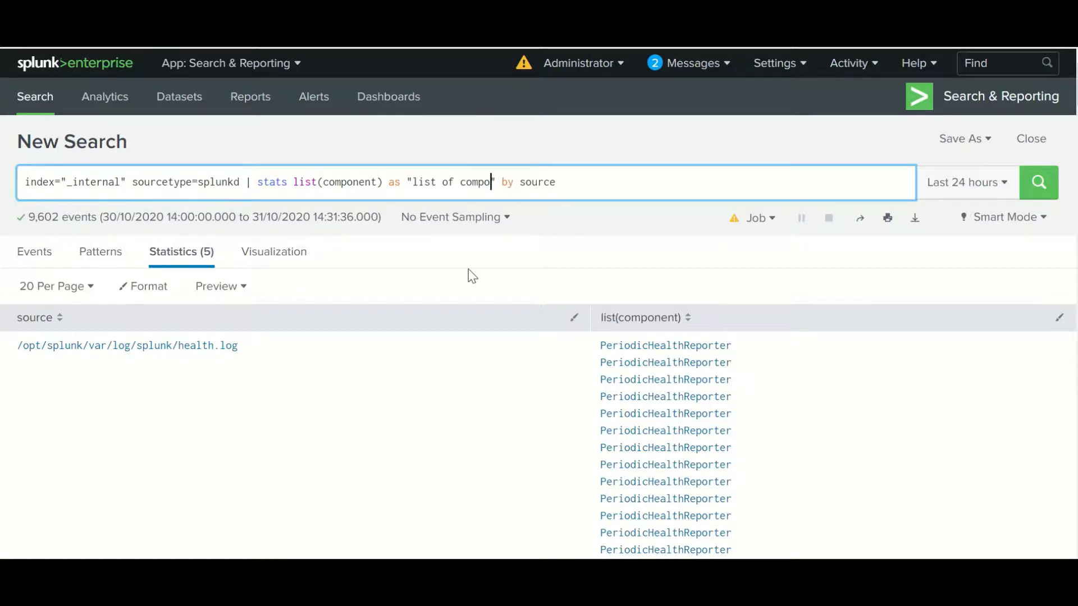
type("nents")
key("Return")
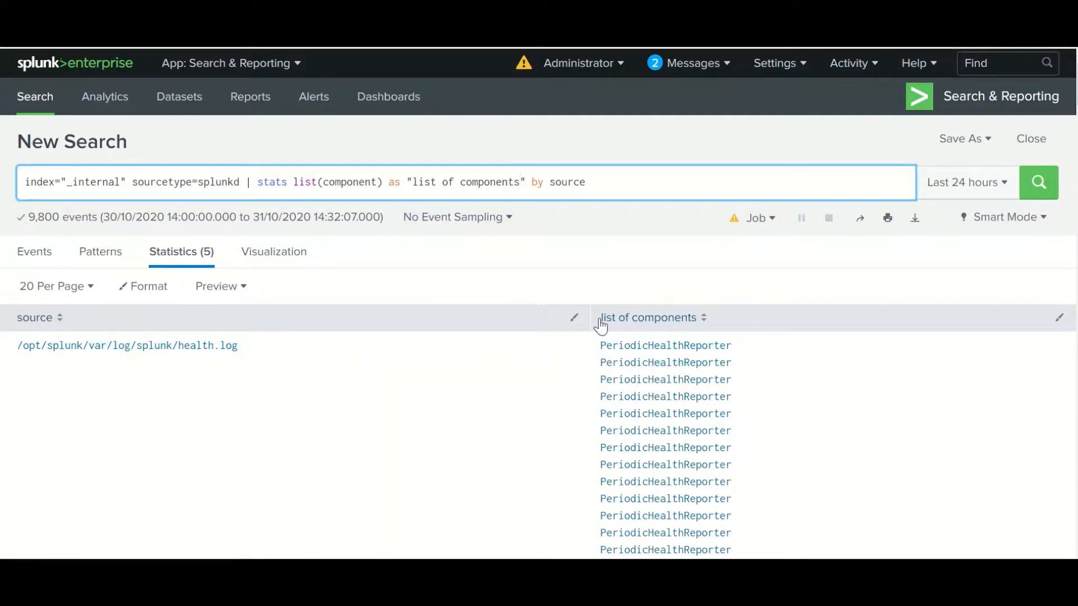
left_click_drag(600, 318, 689, 318)
triple_click(705, 321)
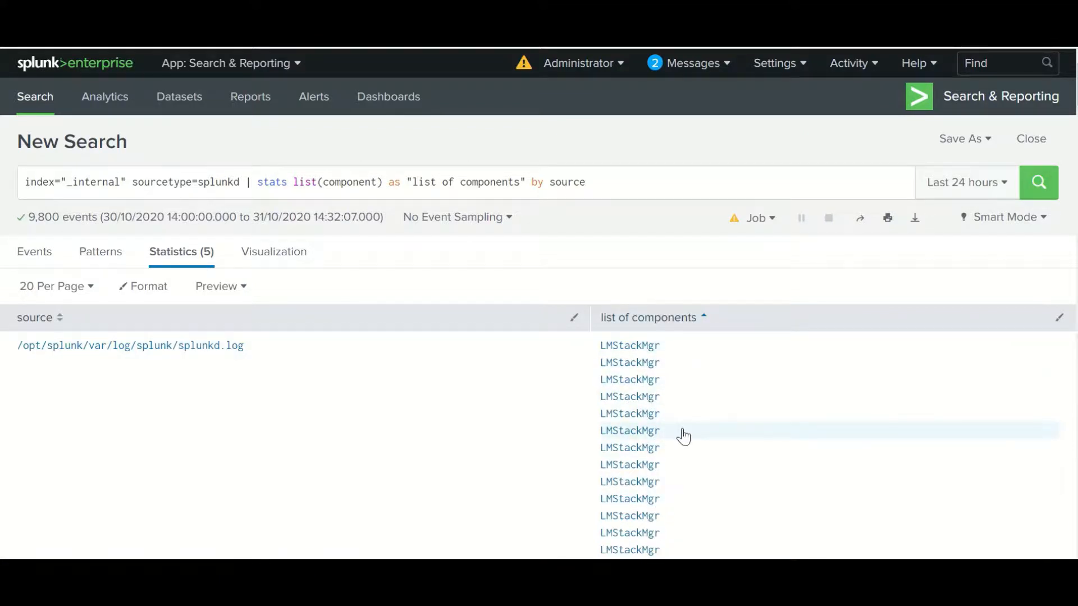
Change the list function on component to values, rerun the search and highlight the health.log source
left_click(320, 182)
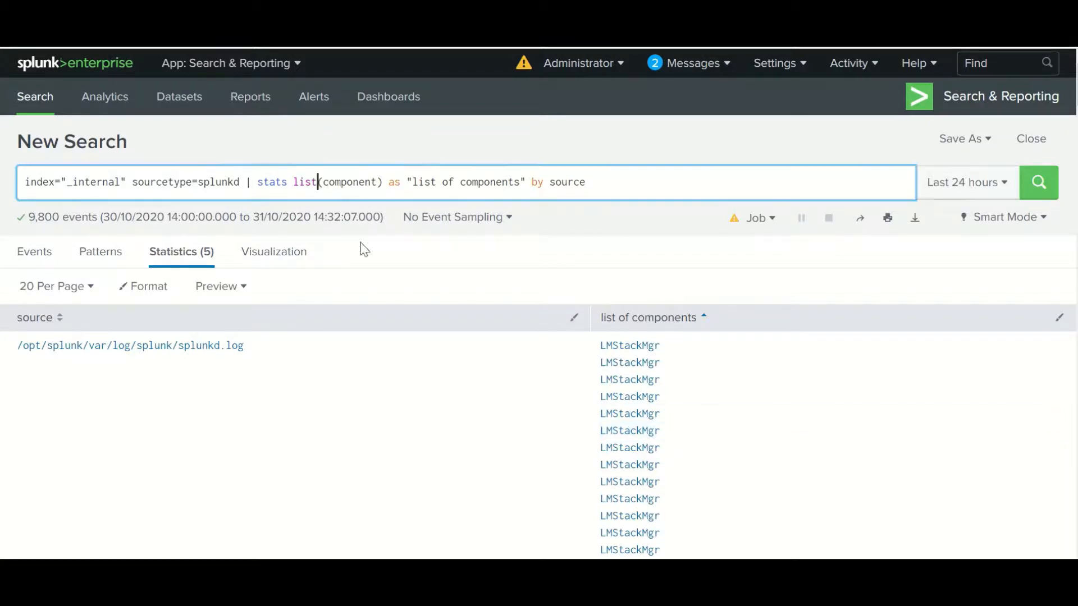
key("BackSpace")
key("BackSpace")
key("BackSpace")
key("BackSpace")
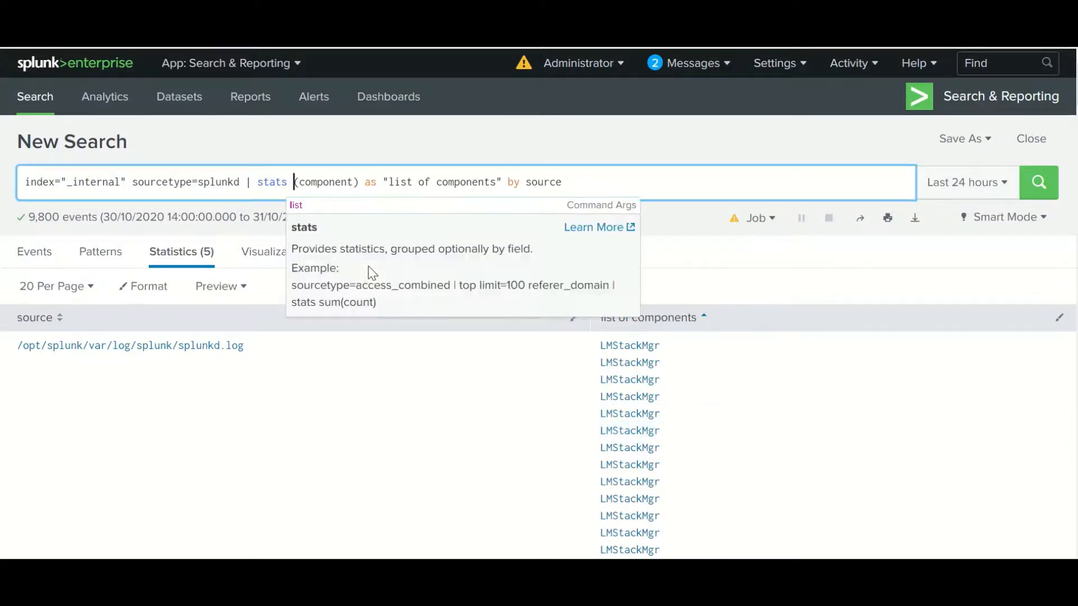
type("values")
key("Return")
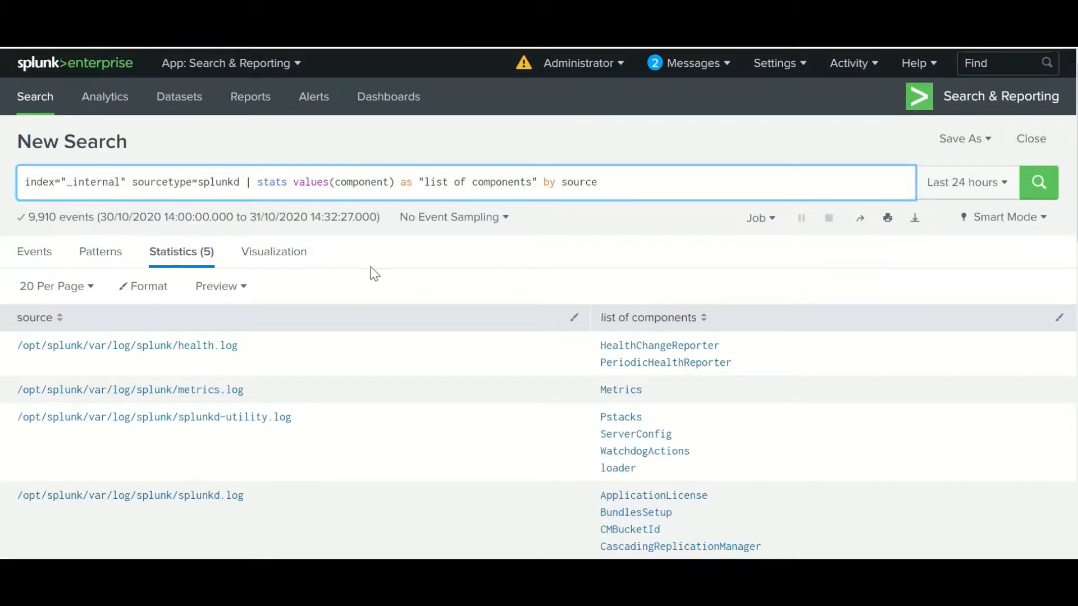
left_click_drag(239, 352, 20, 351)
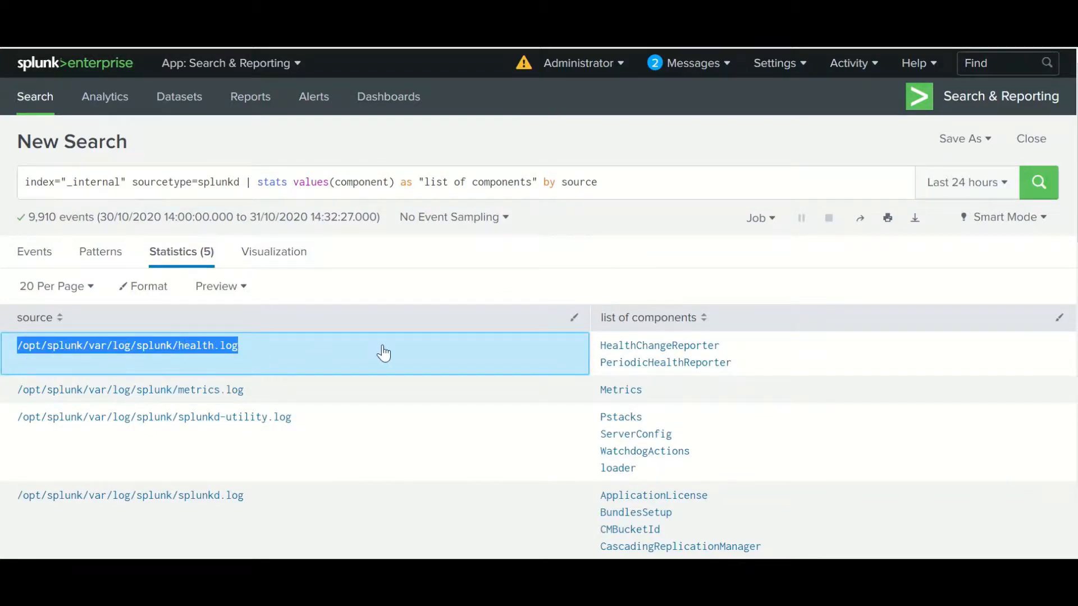
Add _time to the by clause after source, run the search and browse the first three result pages
left_click(638, 183)
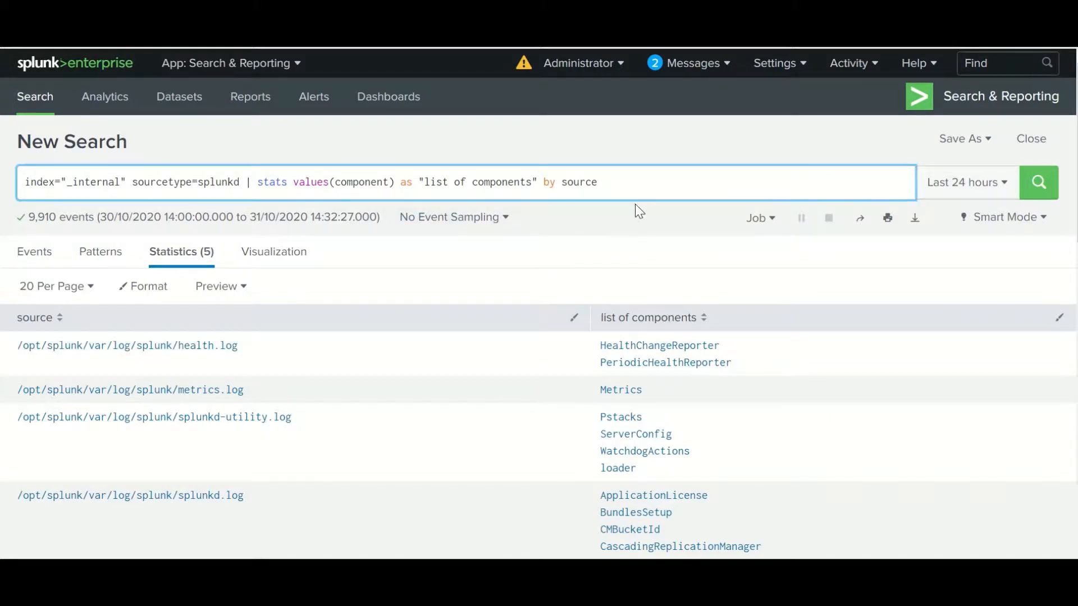
key("Return")
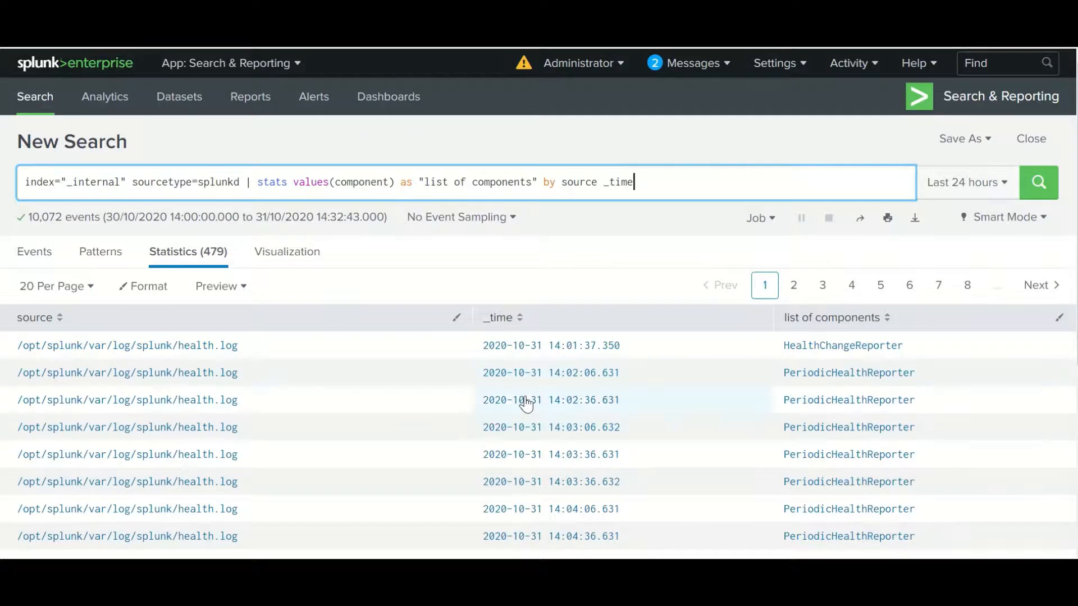
scroll(740, 395, "down", 5)
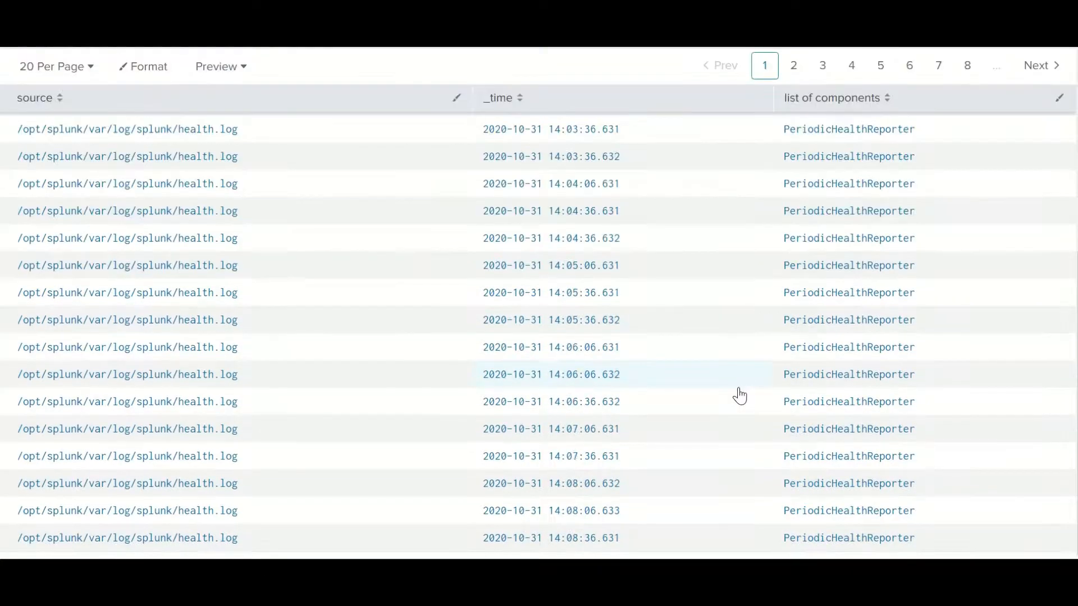
scroll(740, 396, "up", 5)
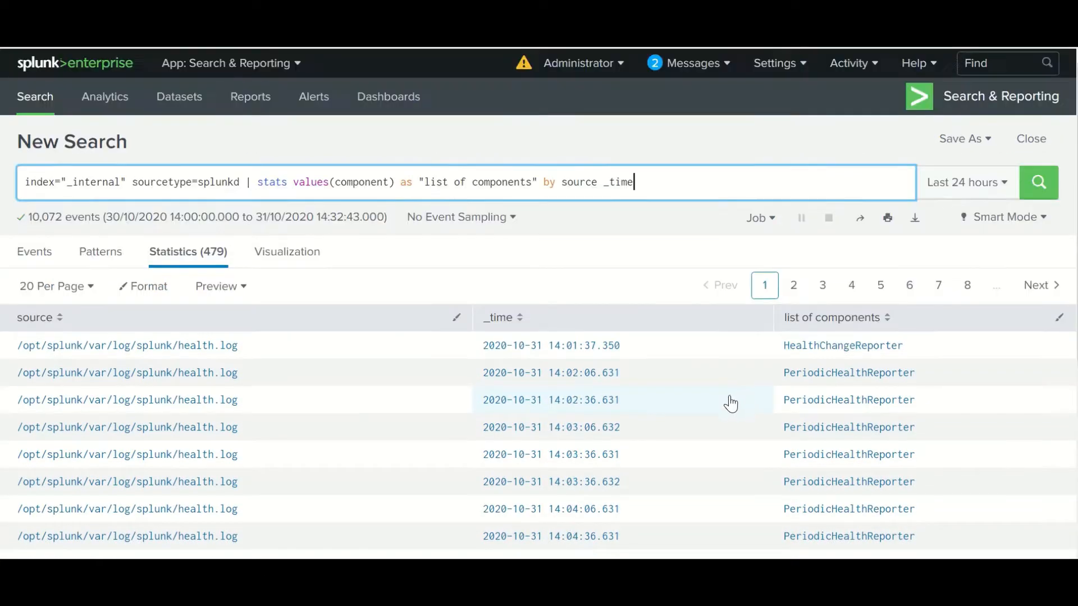
left_click(794, 285)
left_click(823, 286)
left_click(764, 286)
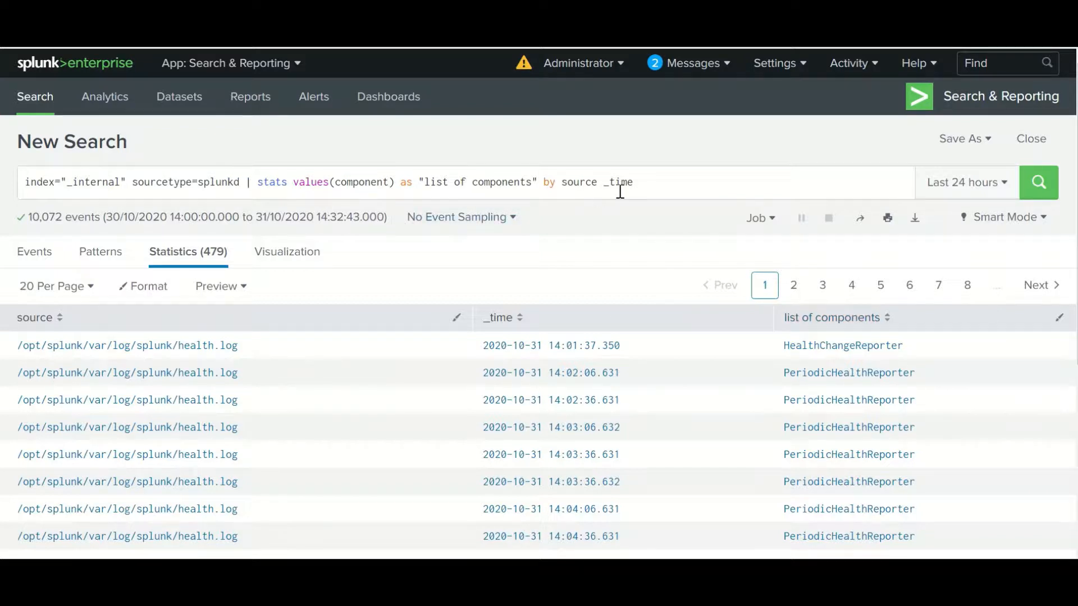
Run the search with stats sum(average_kbps) by source _time, sorted by -_time
triple_click(28, 181)
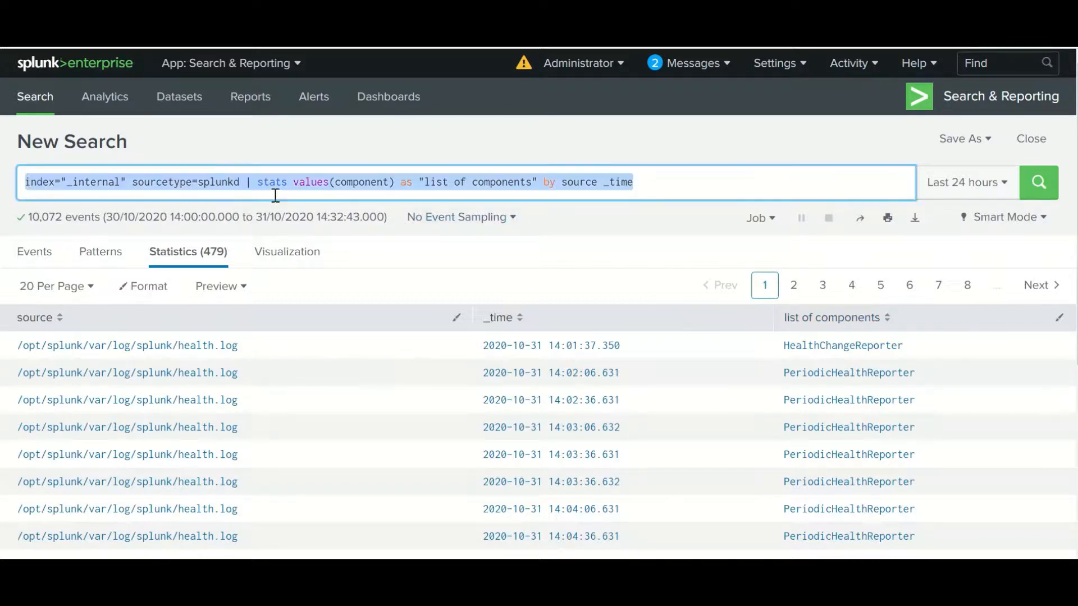
left_click(332, 181)
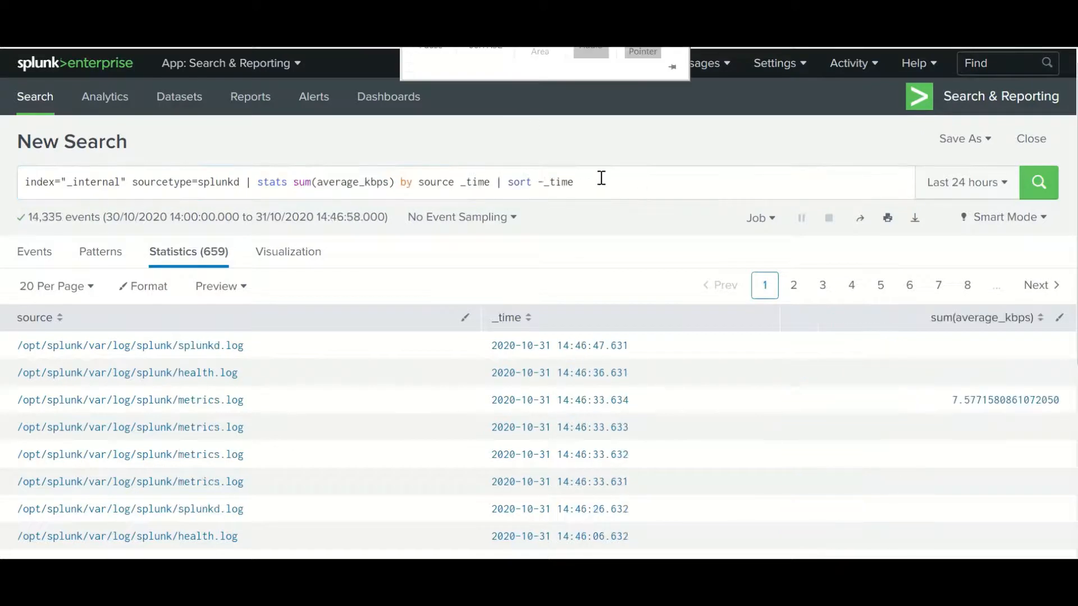
left_click(606, 179)
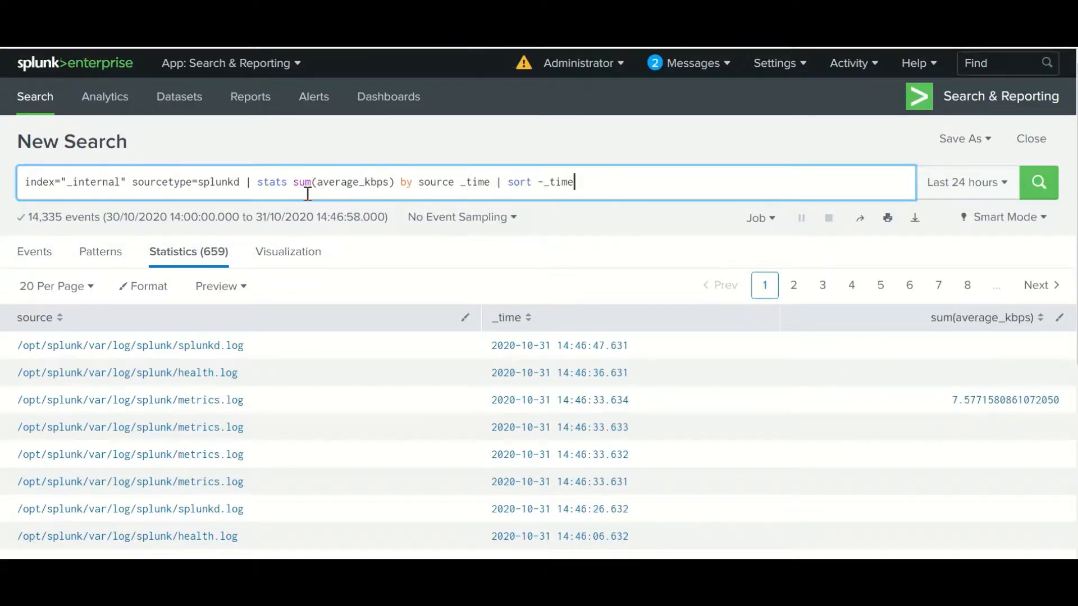
double_click(282, 183)
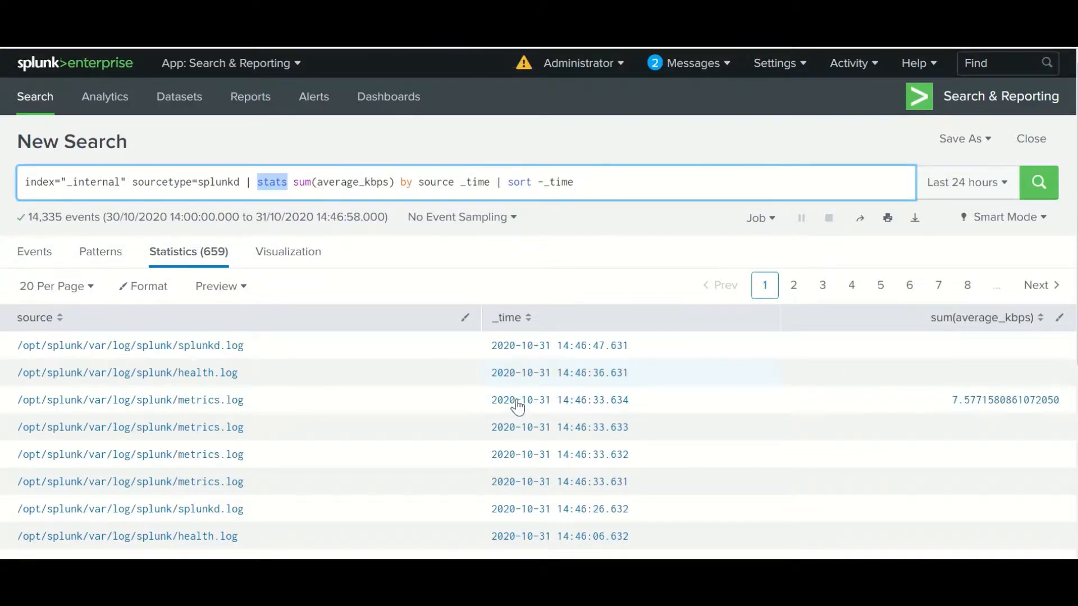
left_click(720, 188)
left_click(1039, 183)
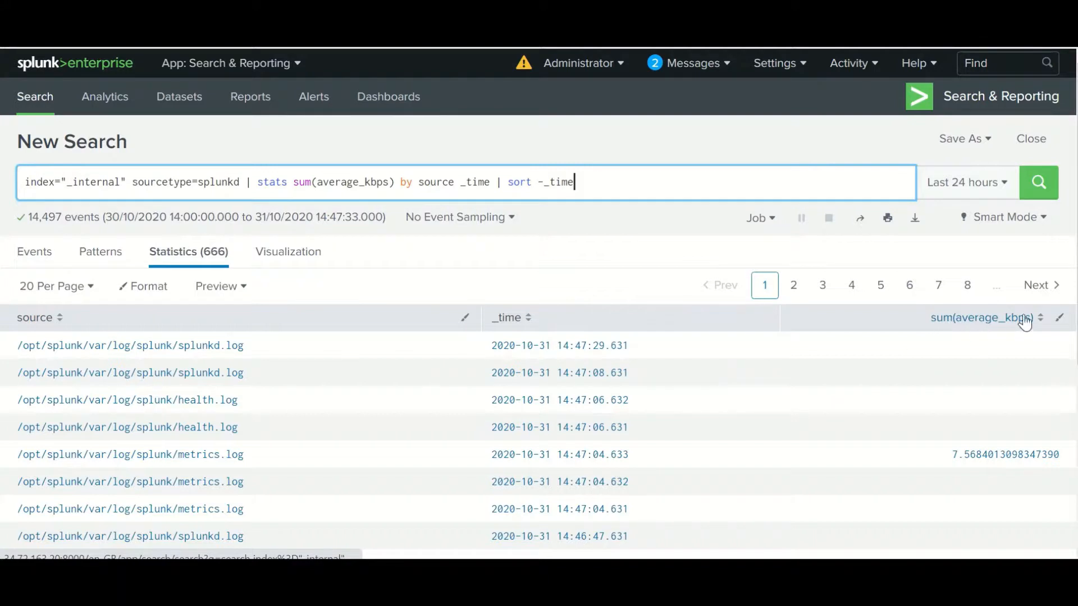
Set the color format of the sum(average_kbps) column to Ranges
left_click(1060, 318)
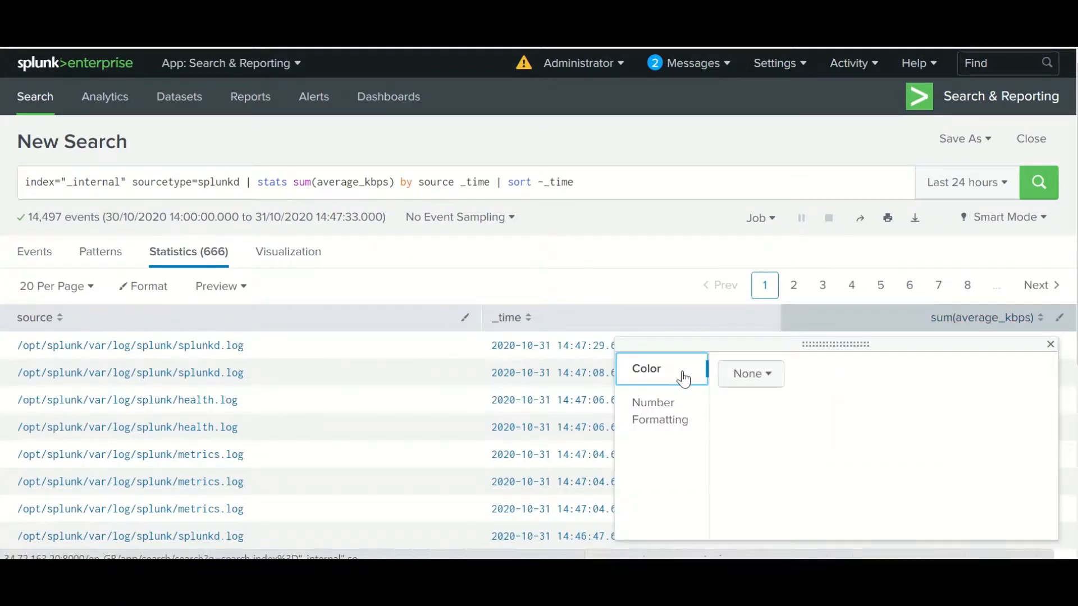
left_click(757, 378)
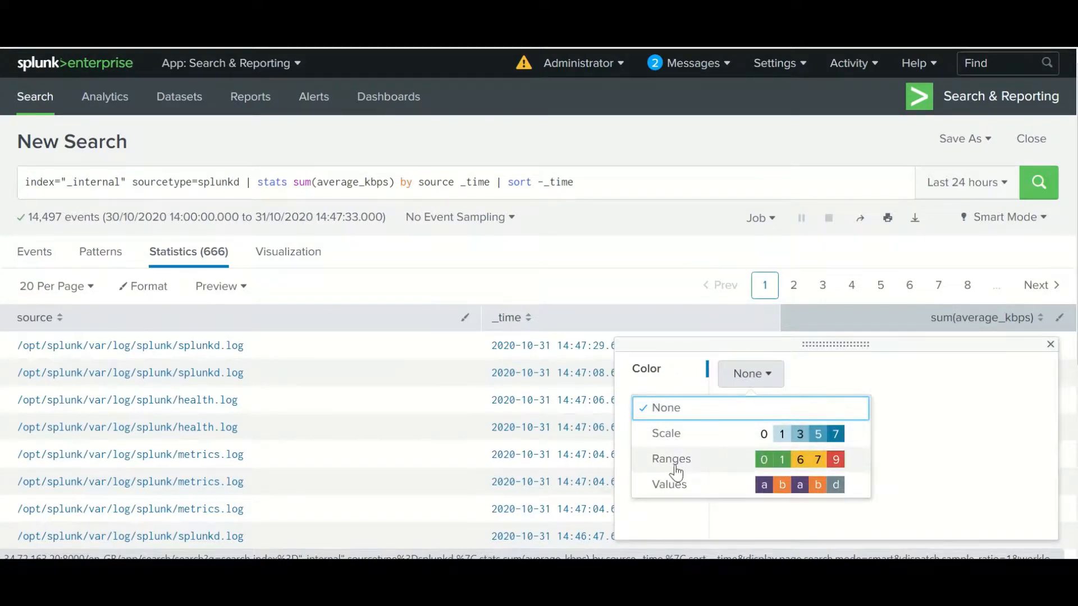
left_click(767, 462)
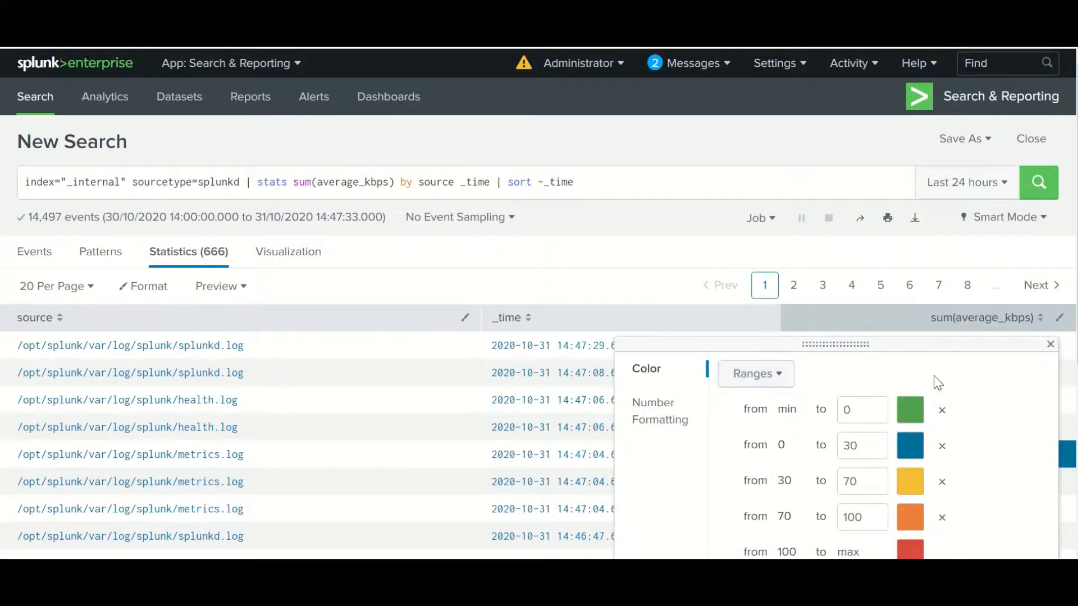
left_click_drag(915, 370, 822, 363)
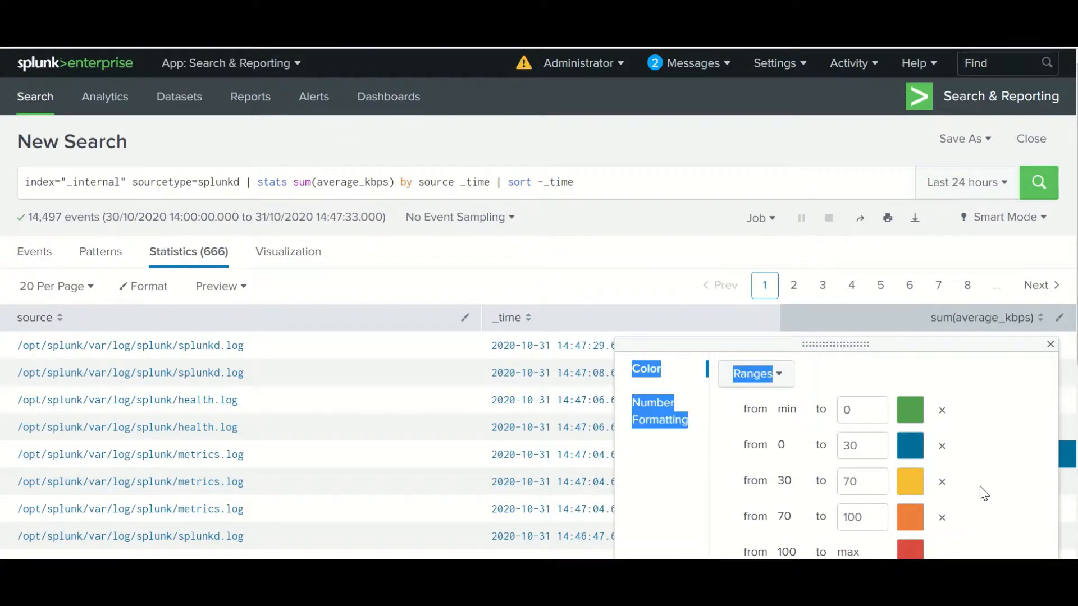
Review the colored cells of the sum(average_kbps) column and the default color ranges defined for it
left_click(1050, 344)
scroll(980, 335, "down", 3)
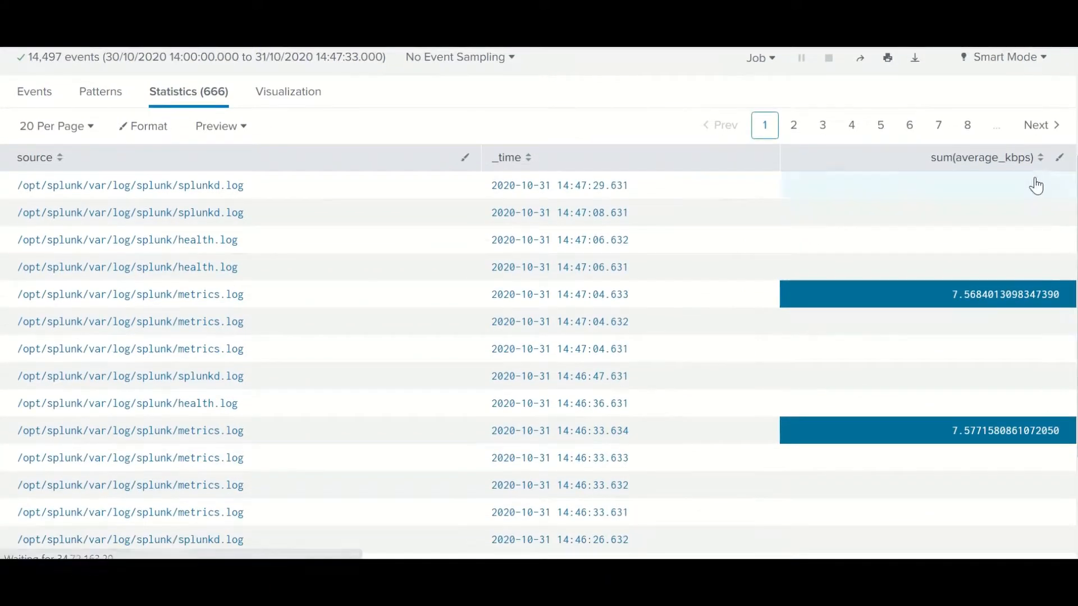
left_click(1059, 157)
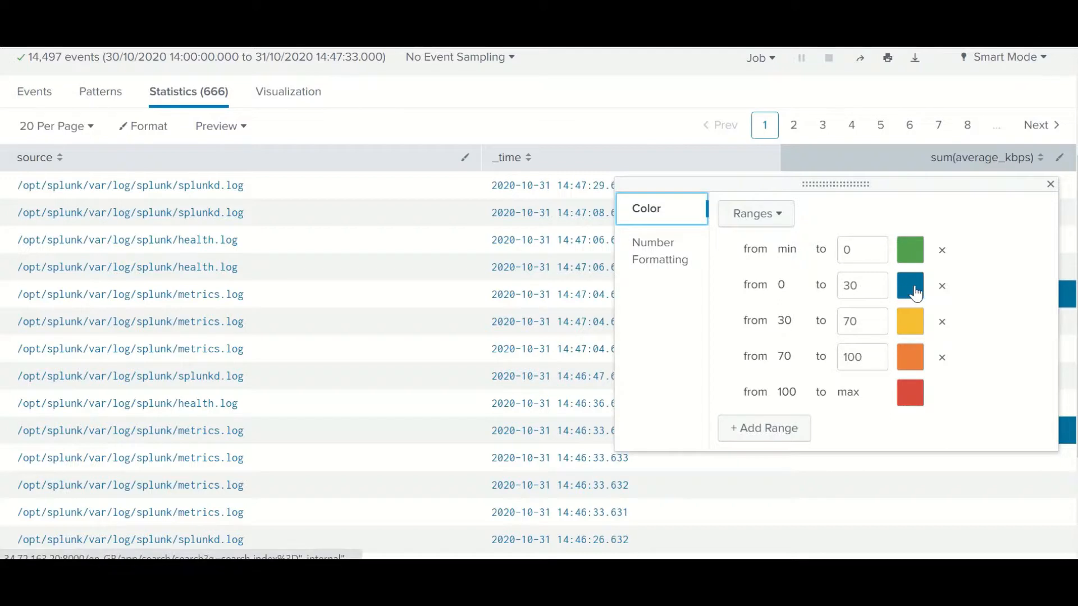
left_click(1050, 184)
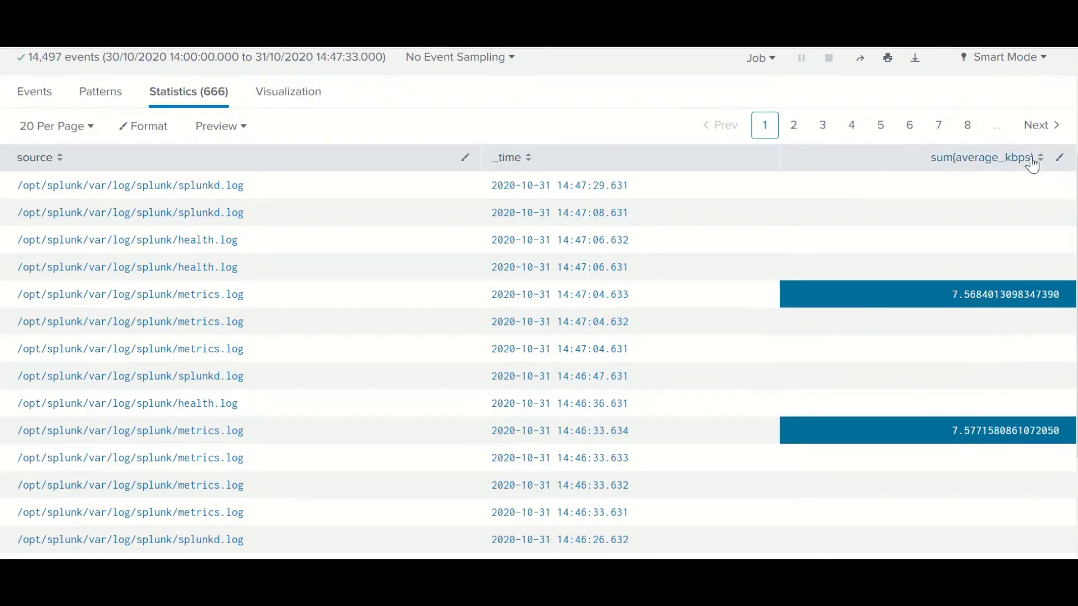
Set the upper limits of the green and blue color ranges for sum(average_kbps) to 5 and 7
left_click(1059, 158)
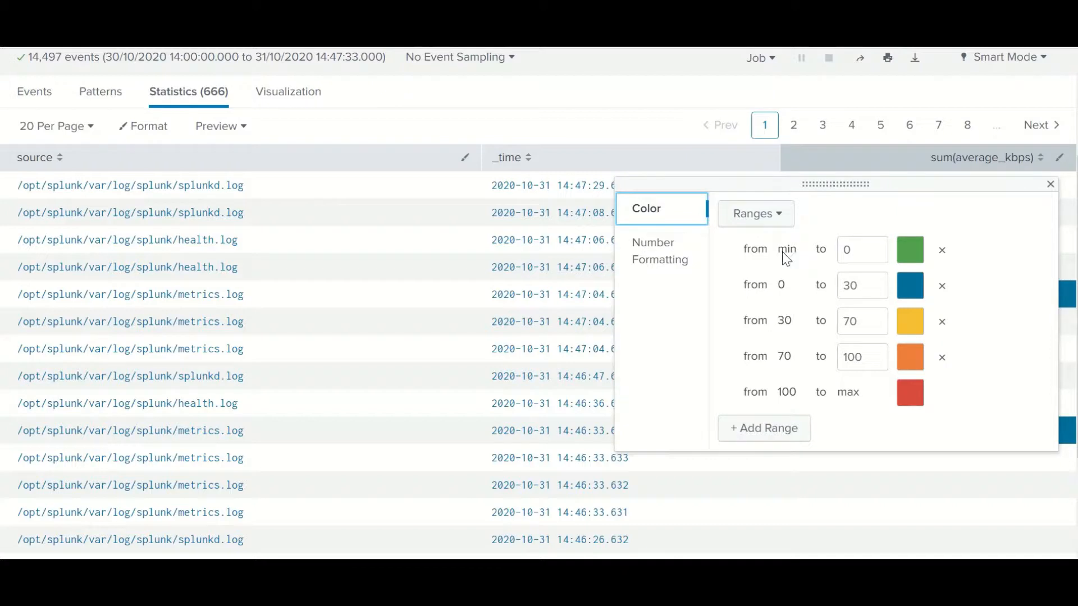
left_click(861, 247)
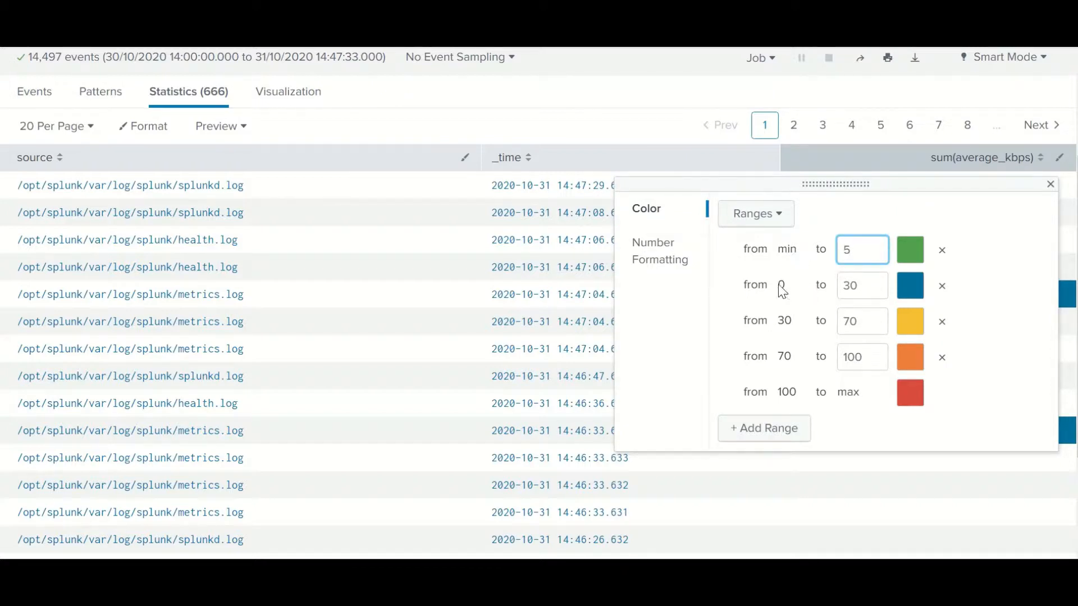
left_click(1008, 289)
left_click(851, 286)
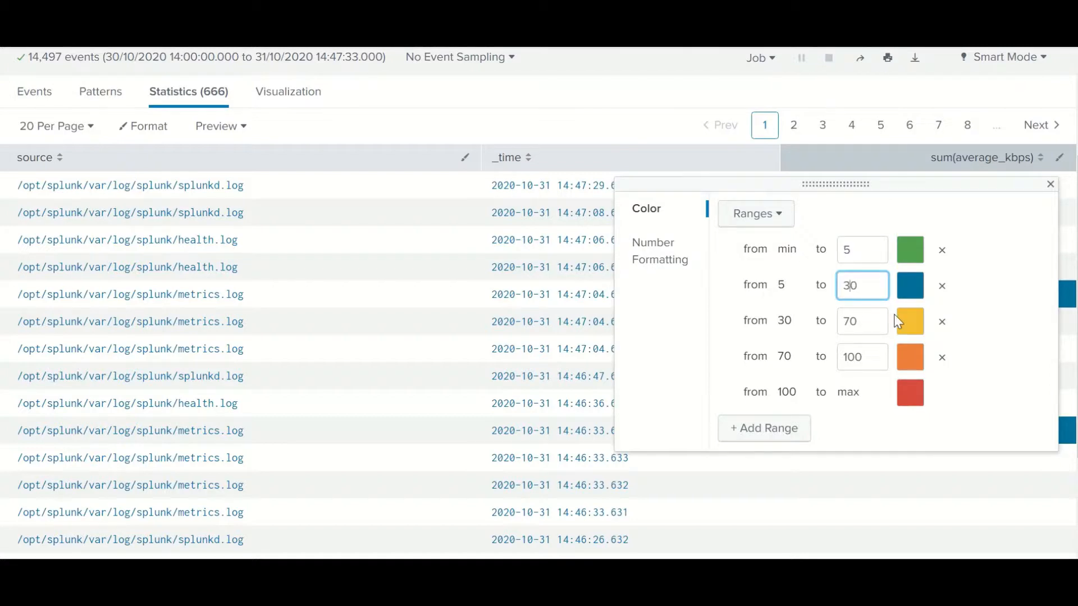
key("BackSpace")
key("Delete")
type("7")
left_click(965, 308)
Set the yellow range's upper limit to 10 and sort the results by sum(average_kbps) in descending order
left_click(849, 328)
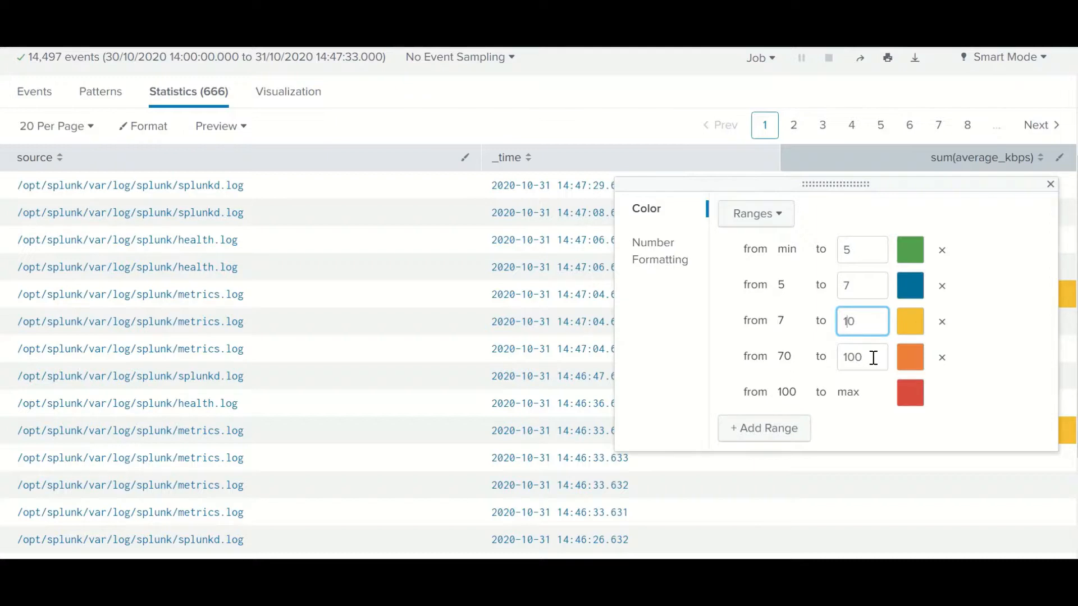
left_click(1006, 370)
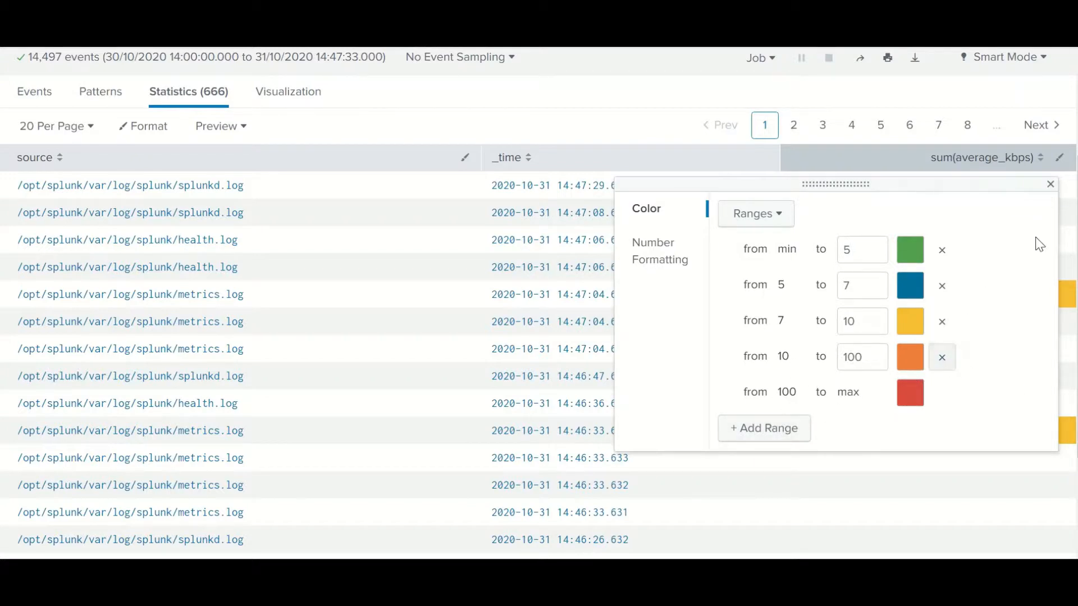
left_click(1050, 185)
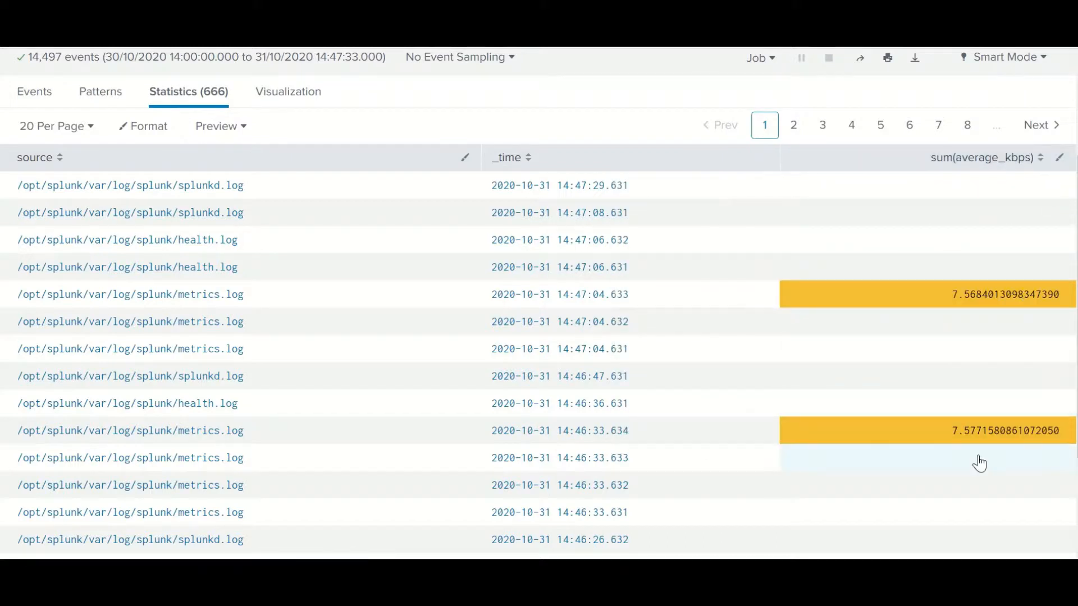
left_click(1044, 163)
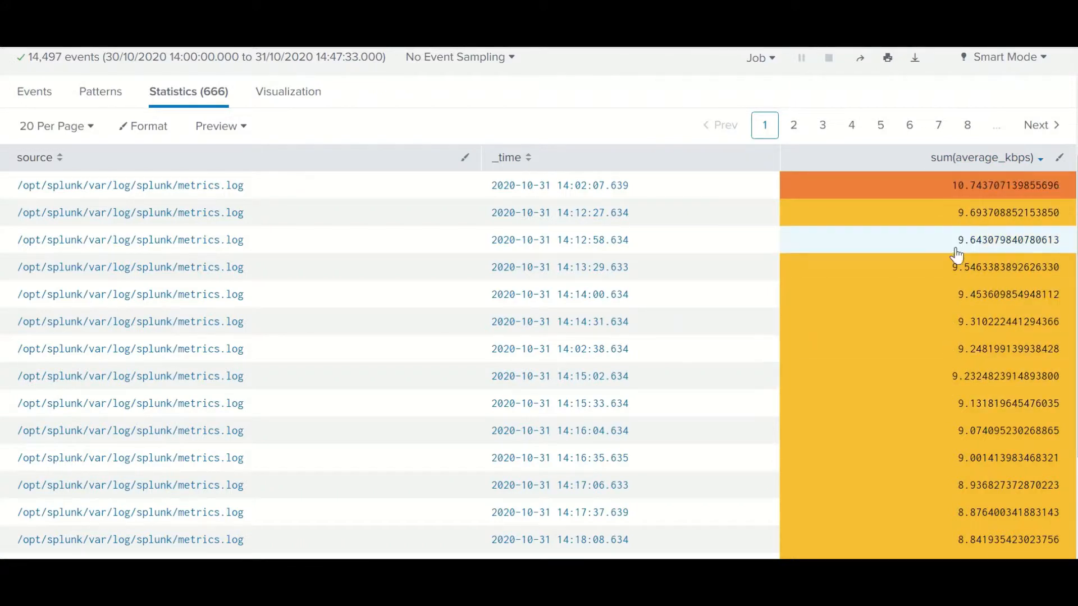
Switch the sum(average_kbps) color format to Values with defined rules, leaving the cell value rule empty
left_click(1060, 157)
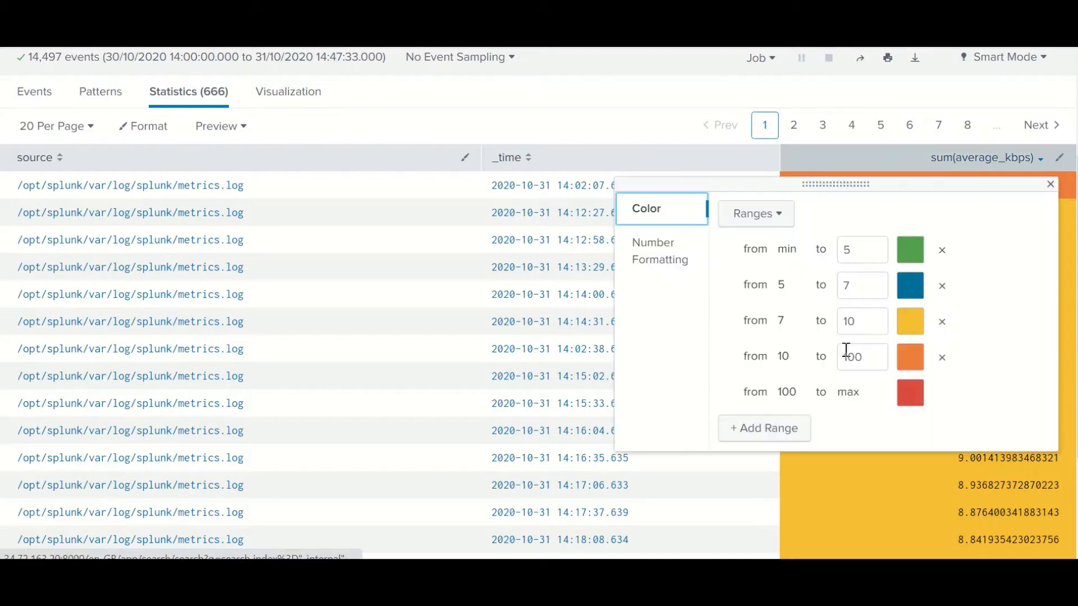
left_click(779, 220)
left_click(702, 331)
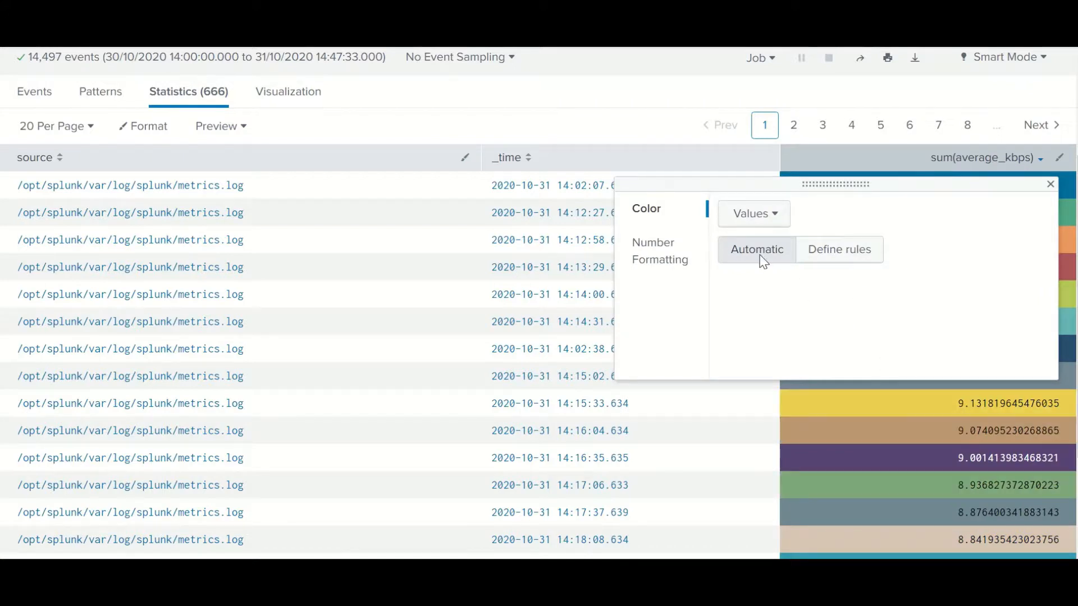
left_click(833, 255)
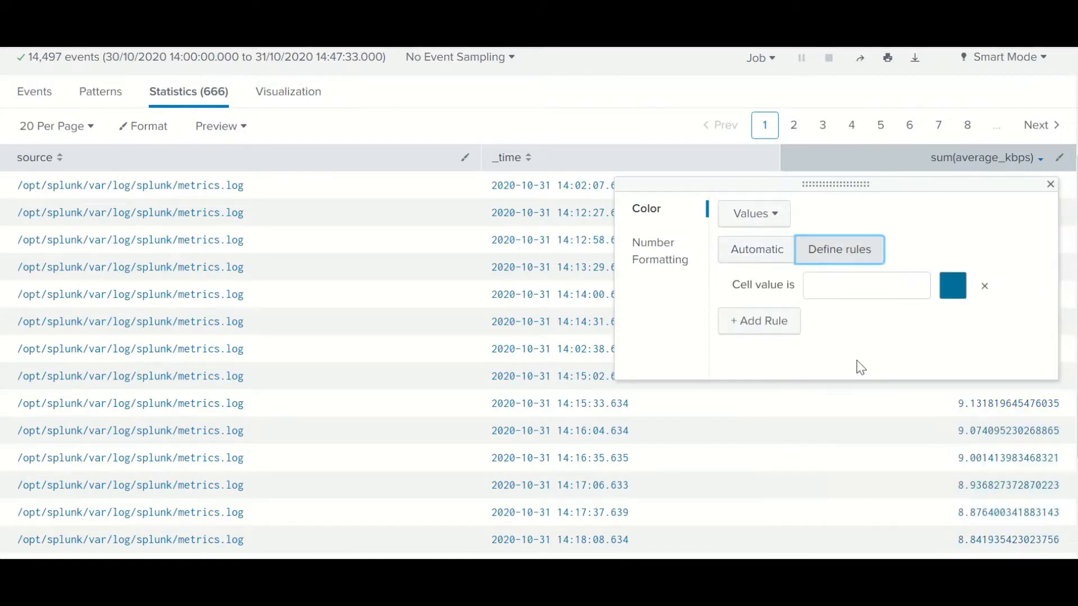
left_click(840, 288)
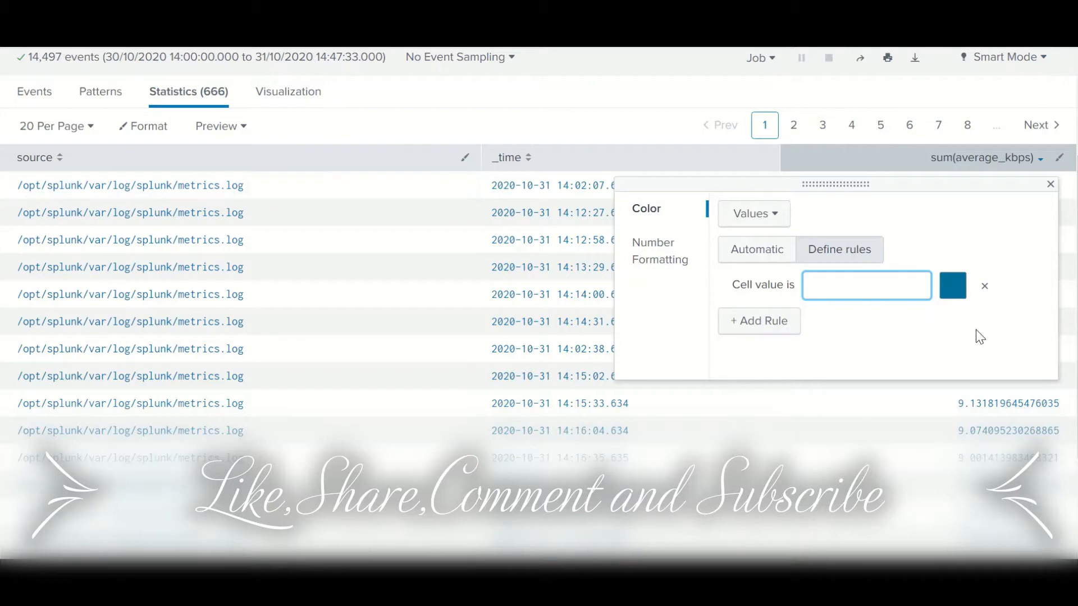
left_click(1051, 184)
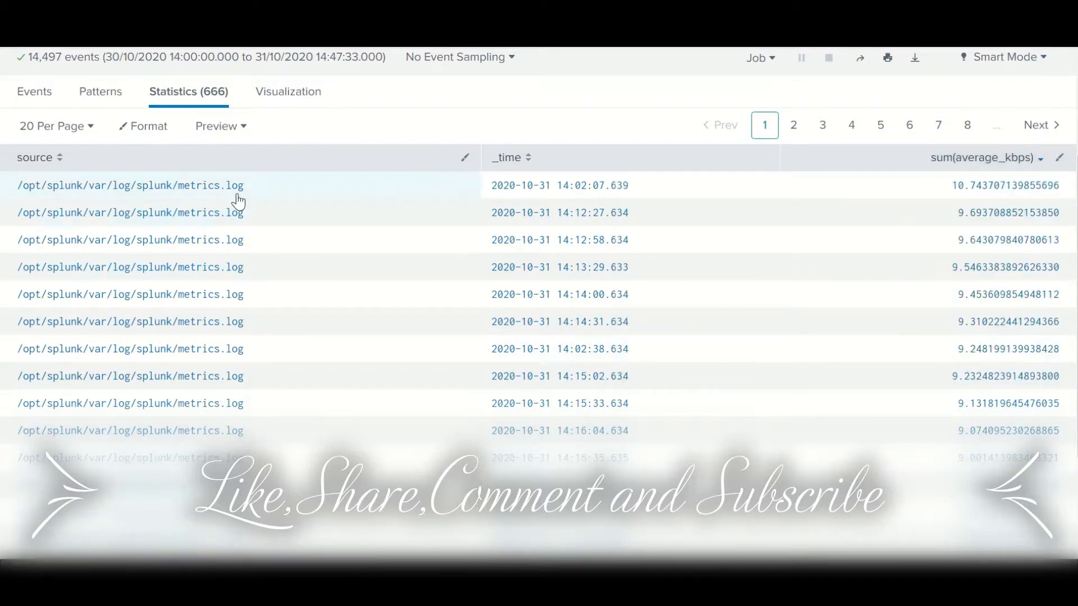
Color the source column by Values with a defined rule for the copied cell value /opt/splunk/var/log/splunk/metrics.log
left_click_drag(253, 193, 19, 187)
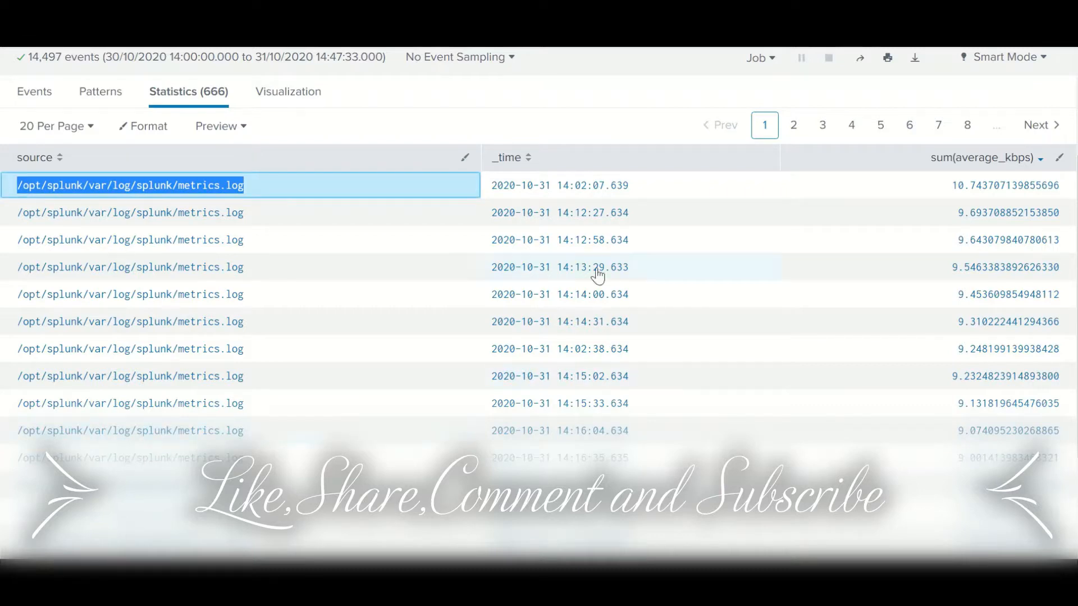
left_click(468, 159)
left_click(399, 222)
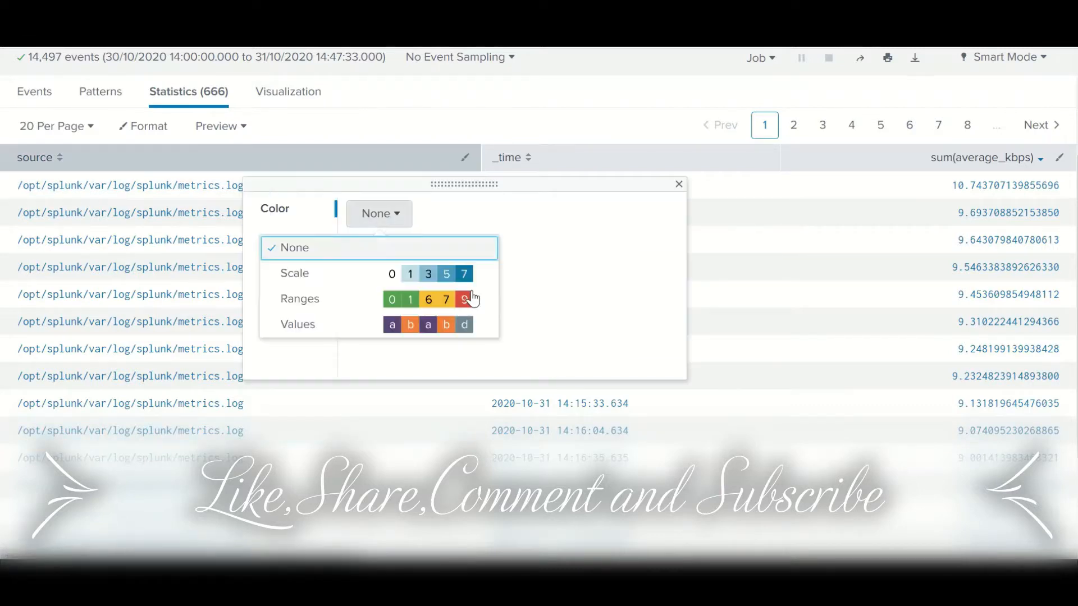
left_click(312, 325)
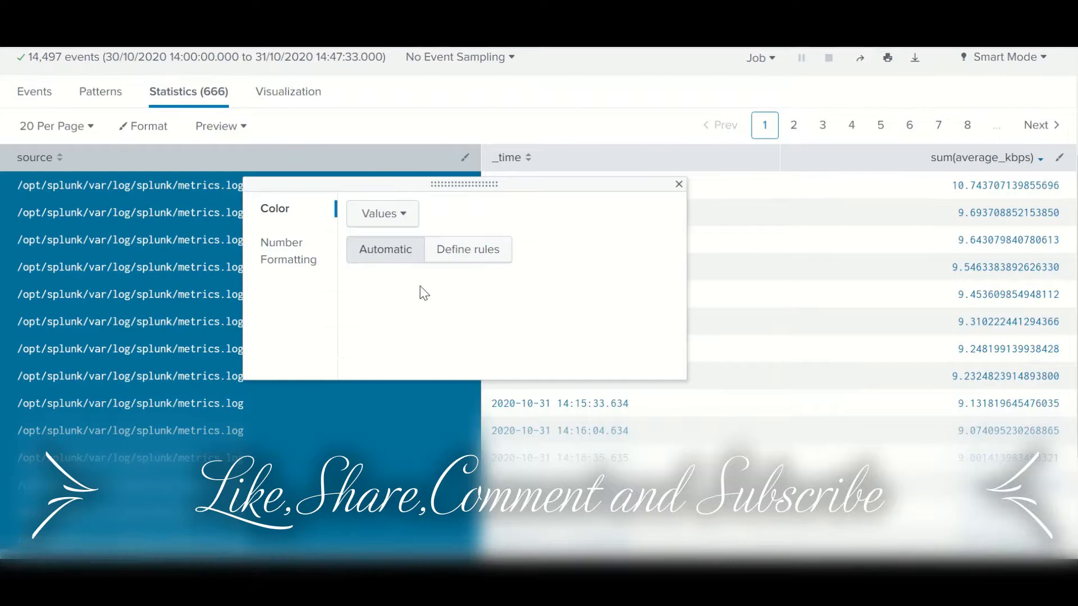
left_click(458, 256)
left_click(456, 297)
key("ctrl+v")
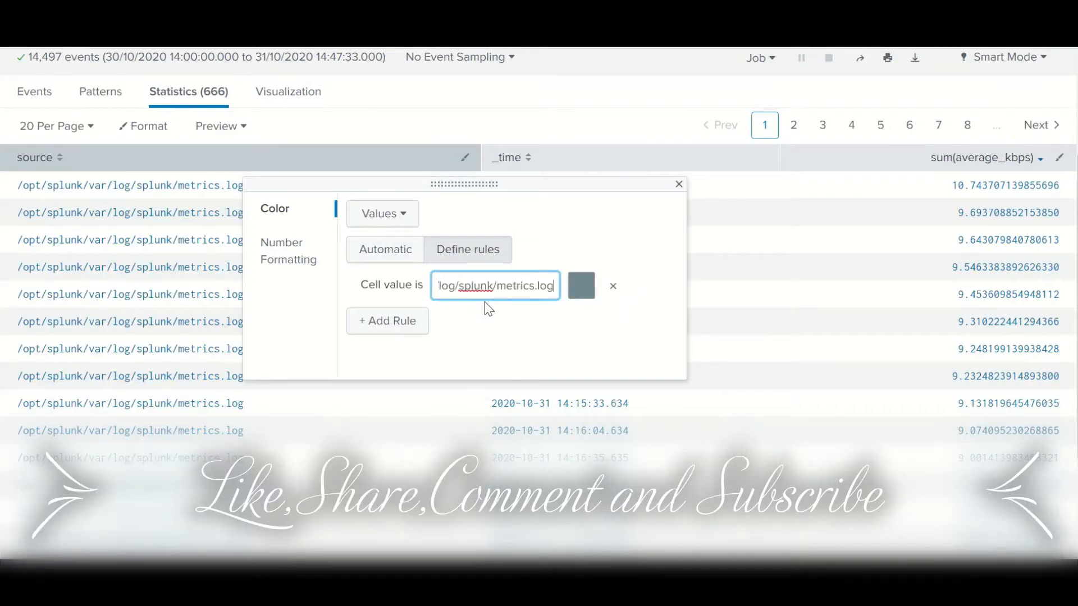